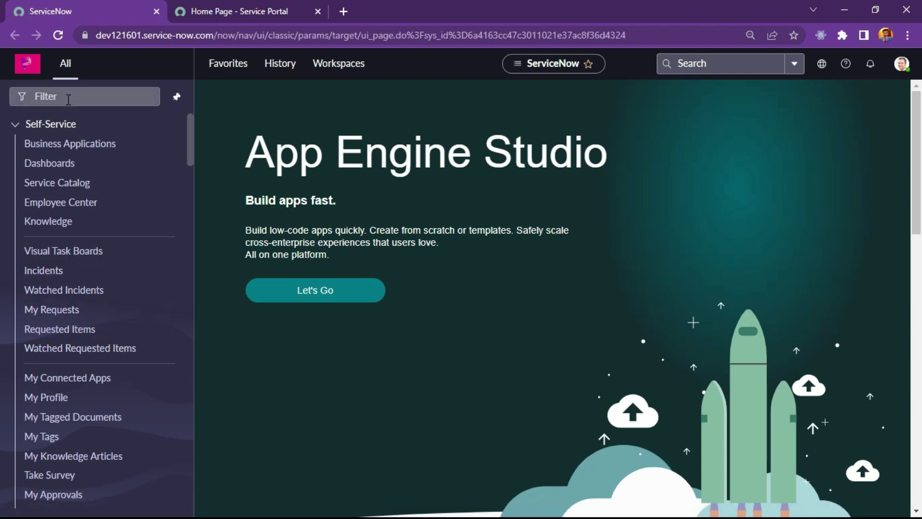
Step: Filter the application navigator by "service catalog"
click(81, 99)
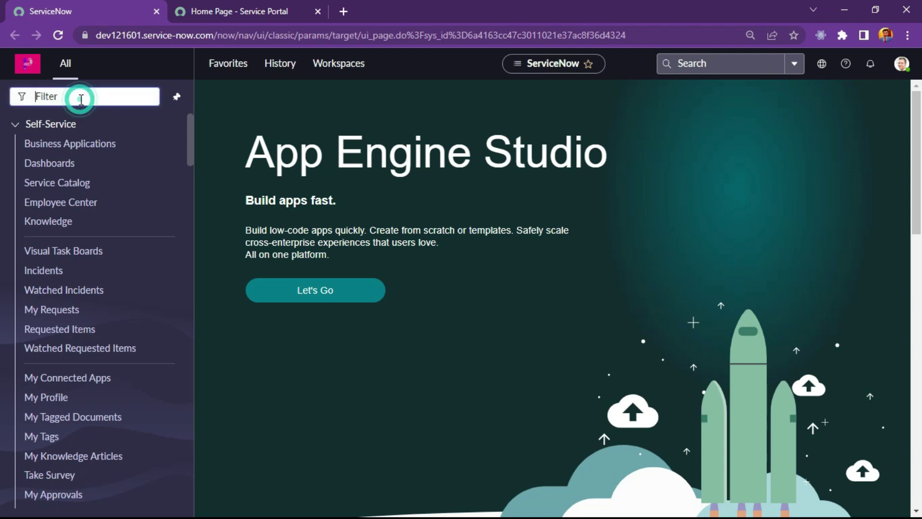
text(ser)
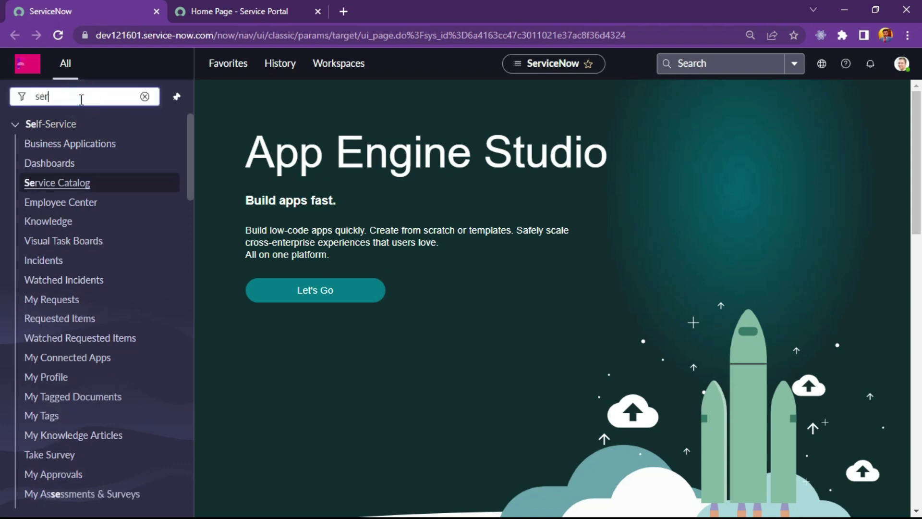
text(vice catalog)
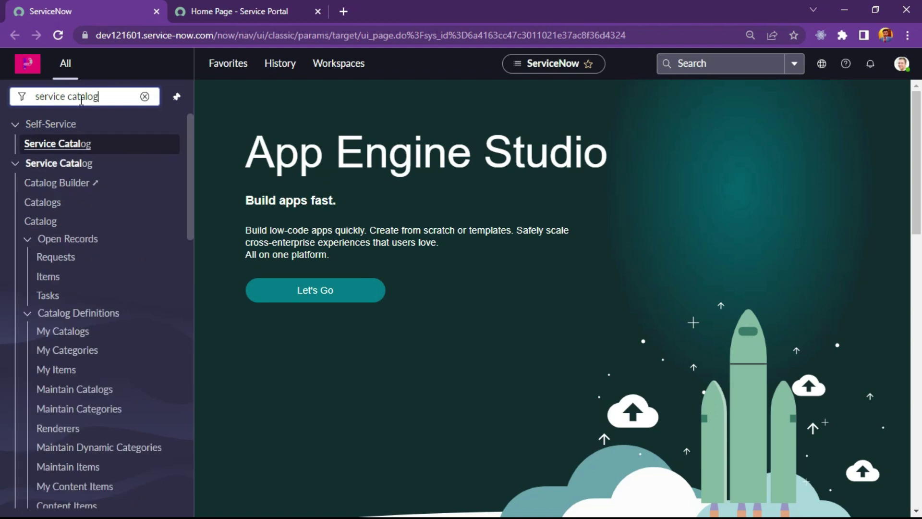
Step: Look through the modules listed under Service Catalog, including Catalog Definitions, and open the Self-Service Service Catalog page
scroll(76, 299, down, 8)
scroll(74, 342, up, 8)
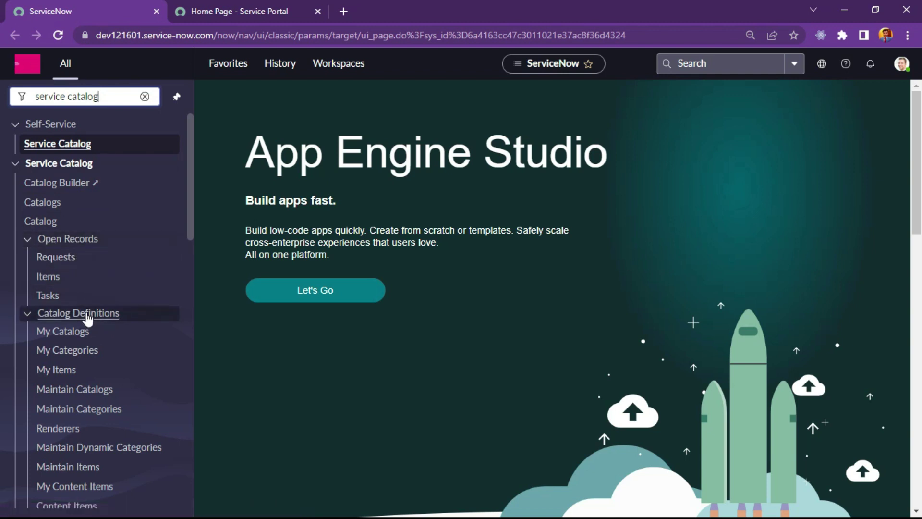
scroll(87, 419, down, 1)
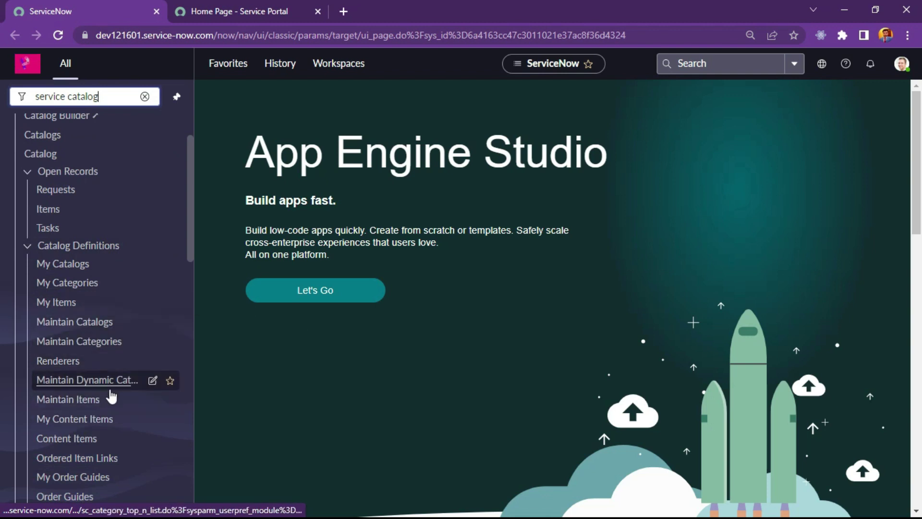
scroll(107, 468, down, 1)
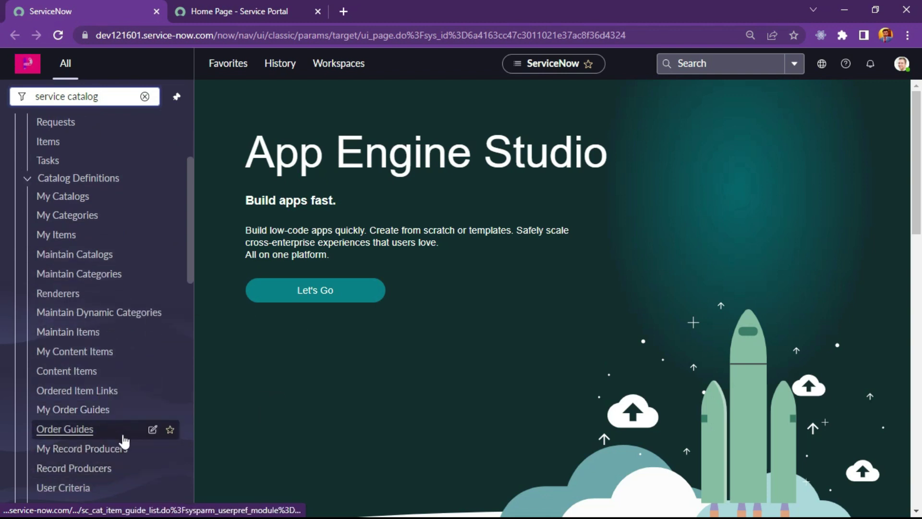
scroll(115, 365, down, 3)
scroll(153, 459, down, 4)
scroll(144, 355, up, 2)
scroll(142, 382, up, 10)
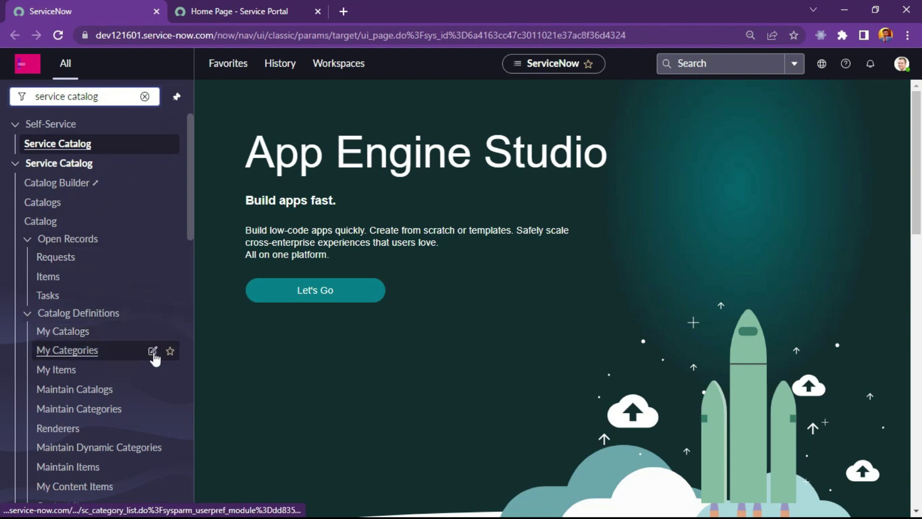
scroll(124, 402, down, 4)
scroll(124, 403, up, 4)
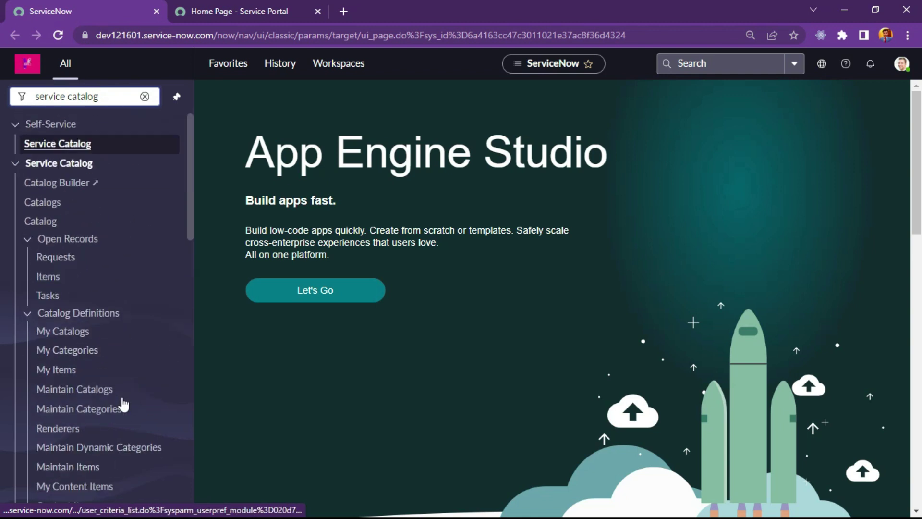
click(64, 148)
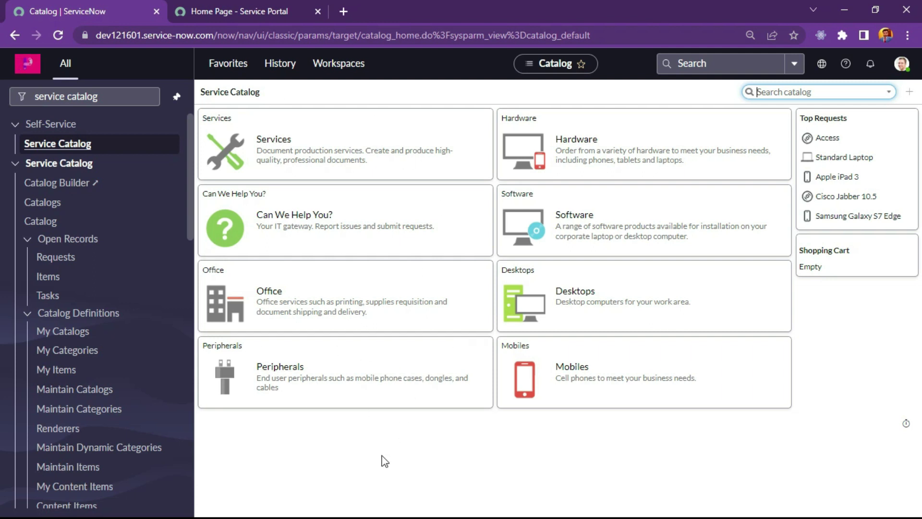
Step: Switch to the Service Portal home page and open its catalog through Request Something
click(229, 1)
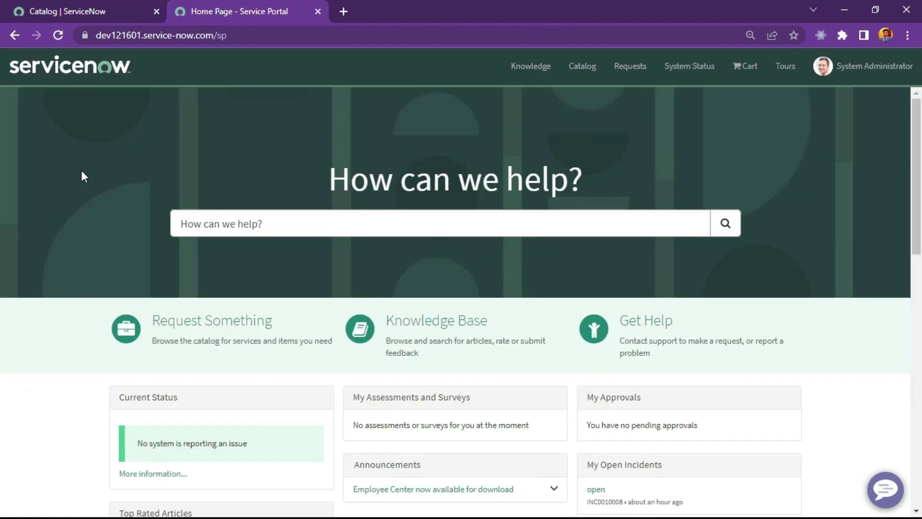
scroll(33, 319, down, 7)
scroll(33, 324, up, 7)
scroll(33, 324, down, 3)
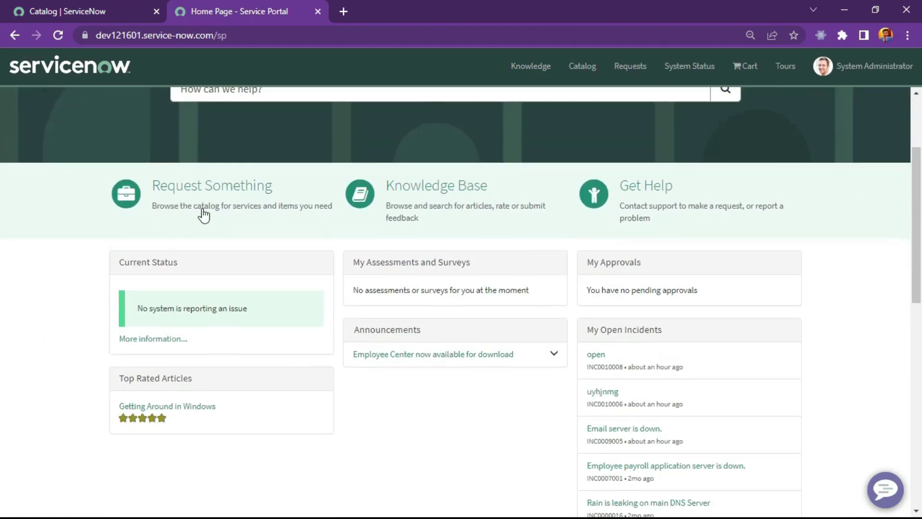
click(212, 186)
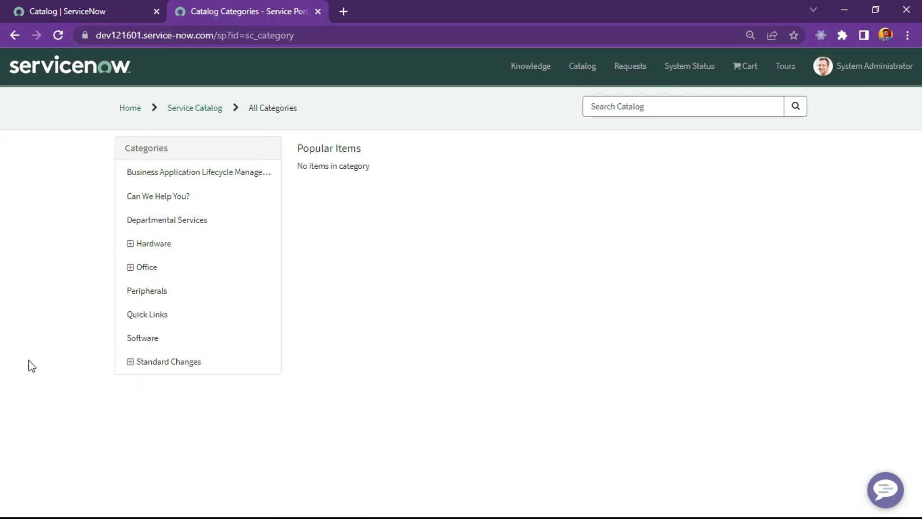
Step: Browse the portal catalog's Departmental Services and Peripherals categories and look over the items they offer
click(158, 221)
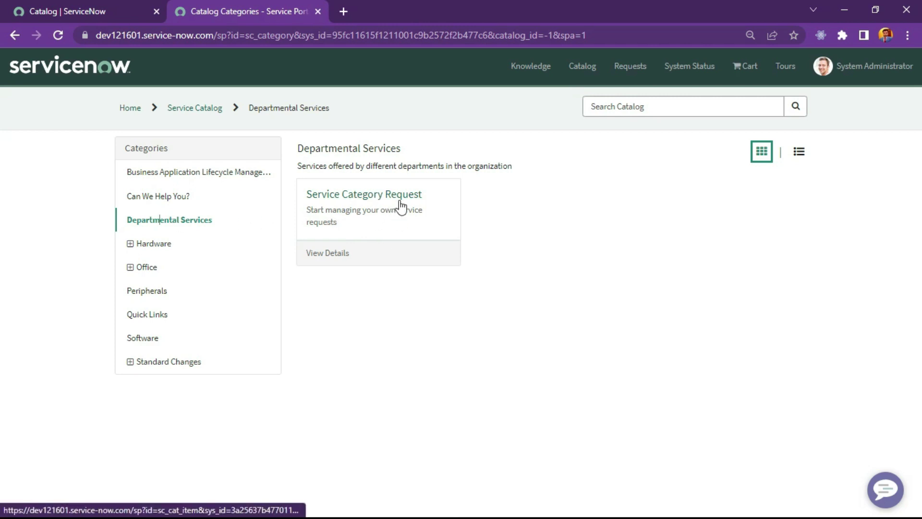
click(152, 292)
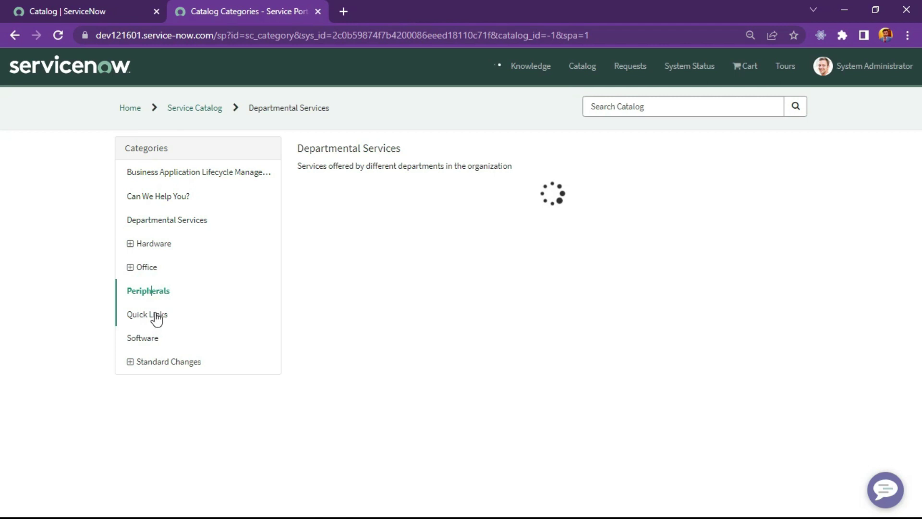
scroll(462, 337, down, 2)
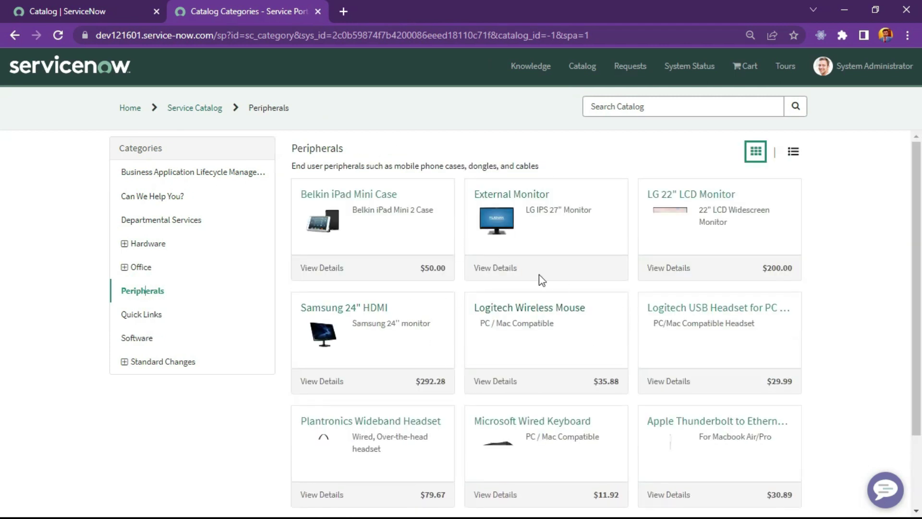
scroll(462, 338, up, 2)
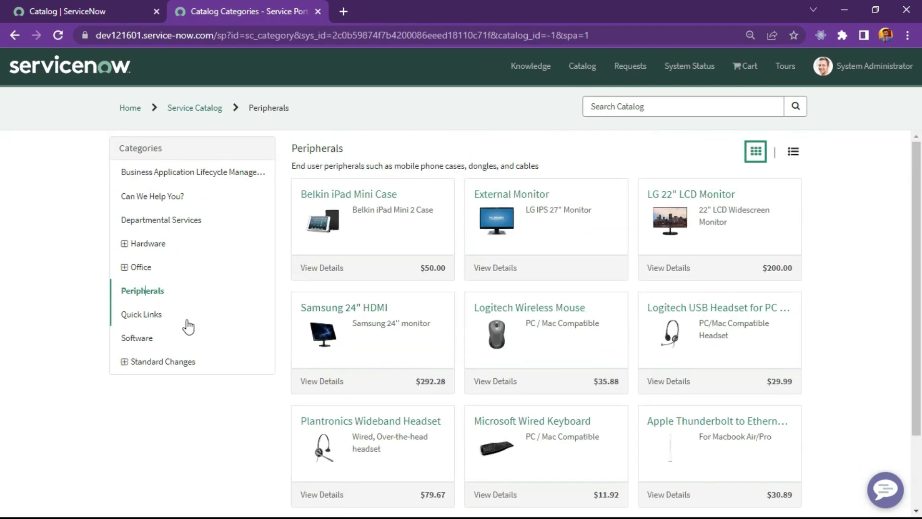
scroll(696, 373, down, 2)
scroll(696, 373, up, 2)
Step: Compare the back-end Service Catalog page with the Service Portal catalog, ending on the back-end page
click(59, 3)
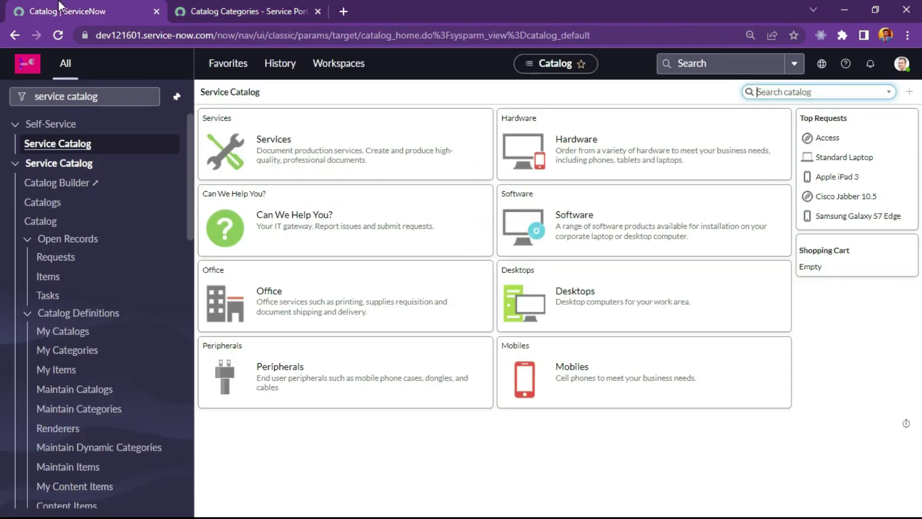
click(253, 3)
click(45, 5)
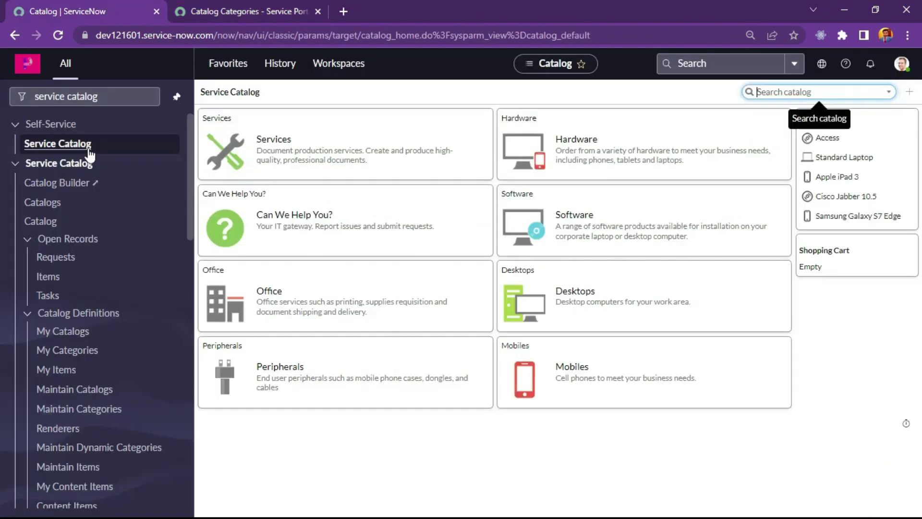
click(245, 12)
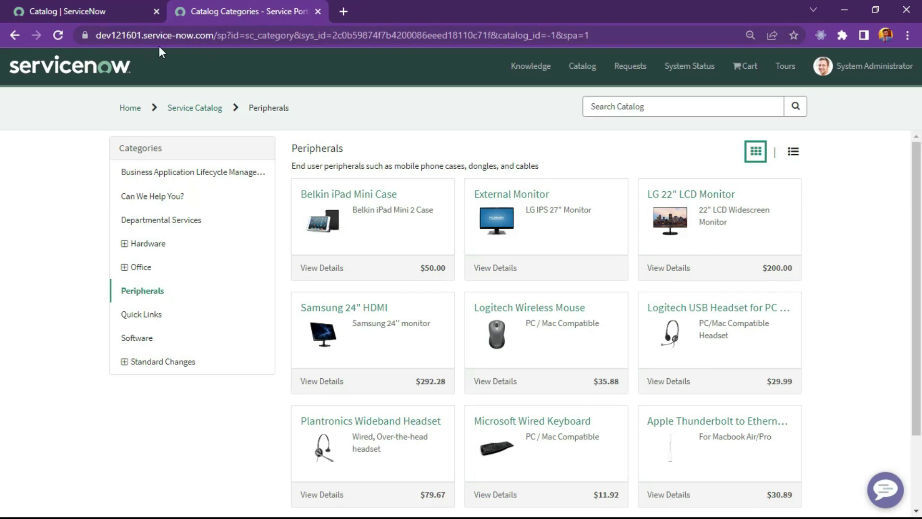
click(67, 11)
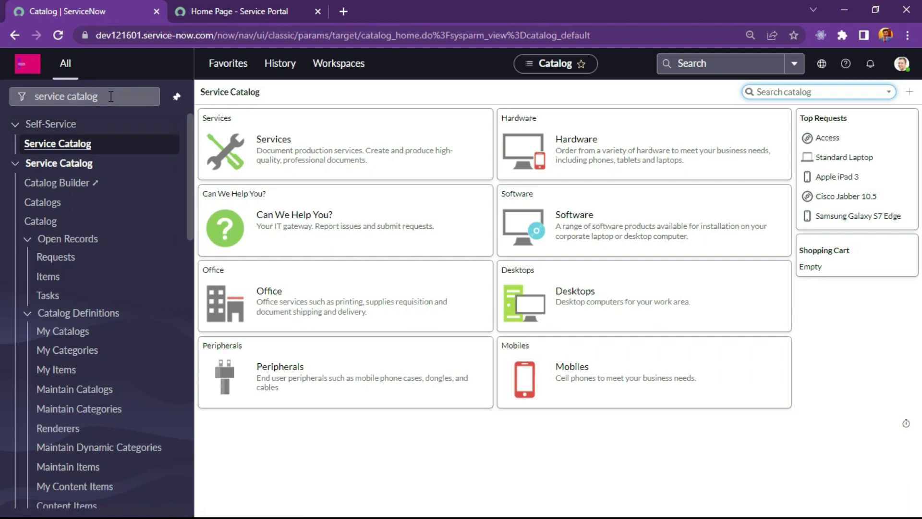
Step: Filter the navigator by "maintain" and by "record" to examine the catalog maintenance and record producer modules
scroll(96, 254, down, 3)
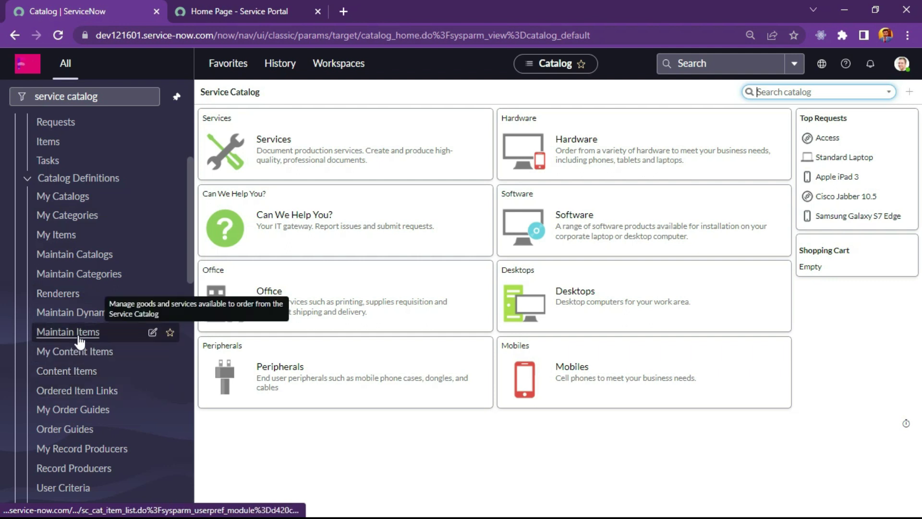
scroll(117, 288, up, 3)
click(119, 98)
triple_click(119, 97)
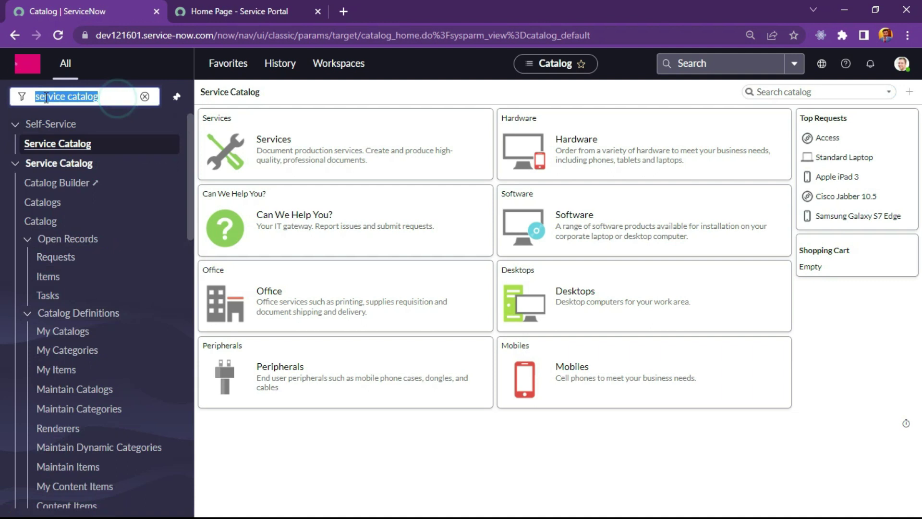
text(maintain)
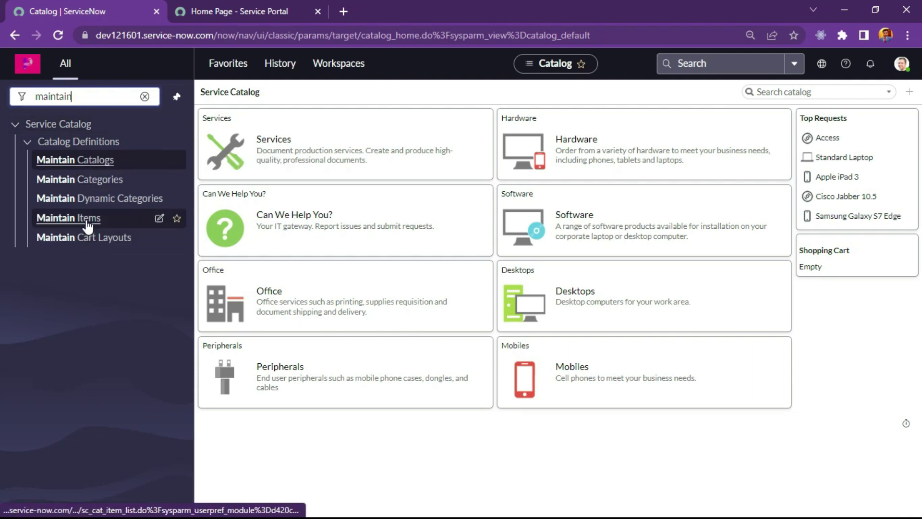
double_click(86, 96)
text(record)
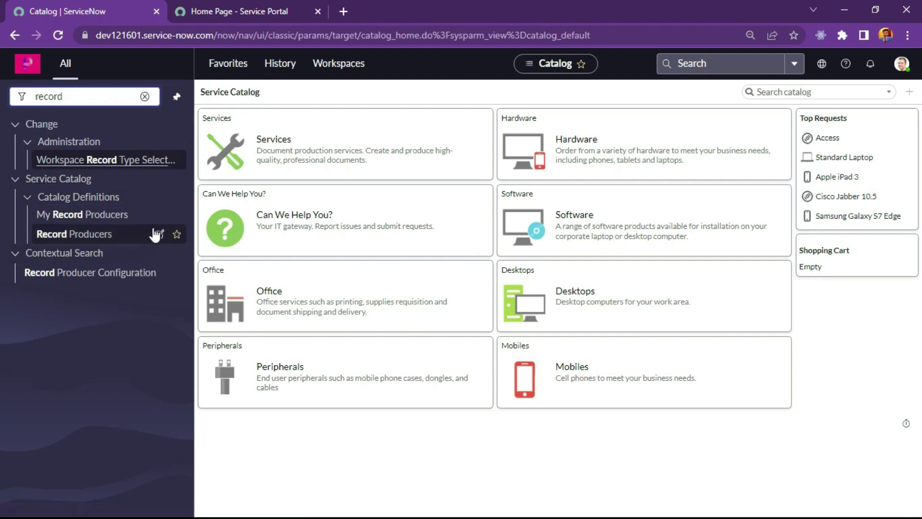
Step: Filter the navigator by "maintain" and open the Service Catalog record from Maintain Catalogs
click(71, 98)
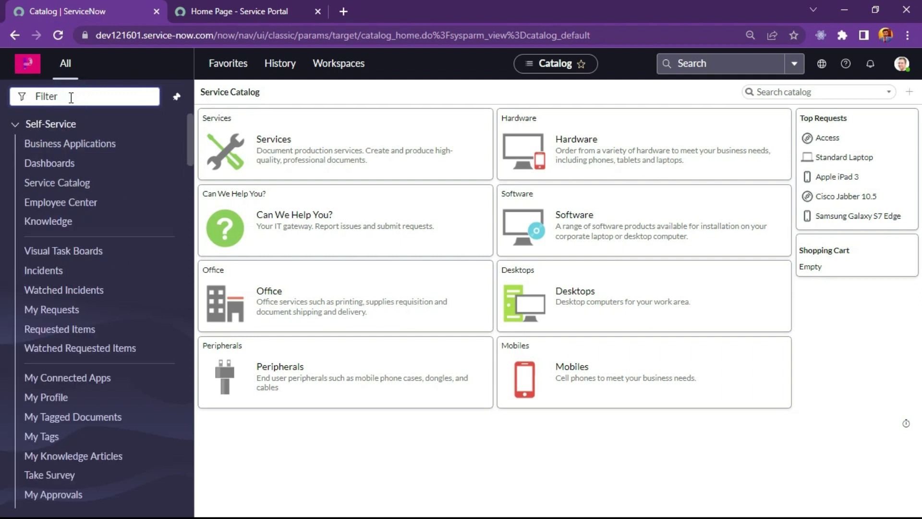
text(maintain)
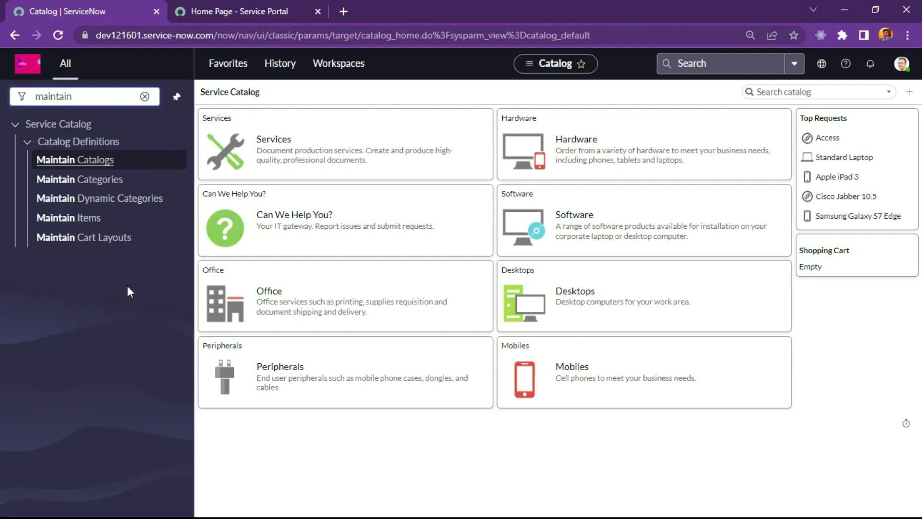
click(71, 164)
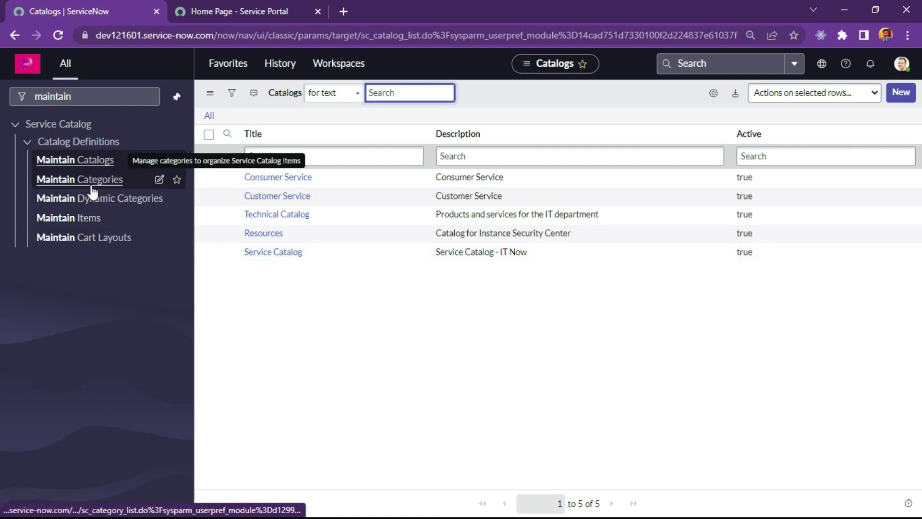
click(281, 256)
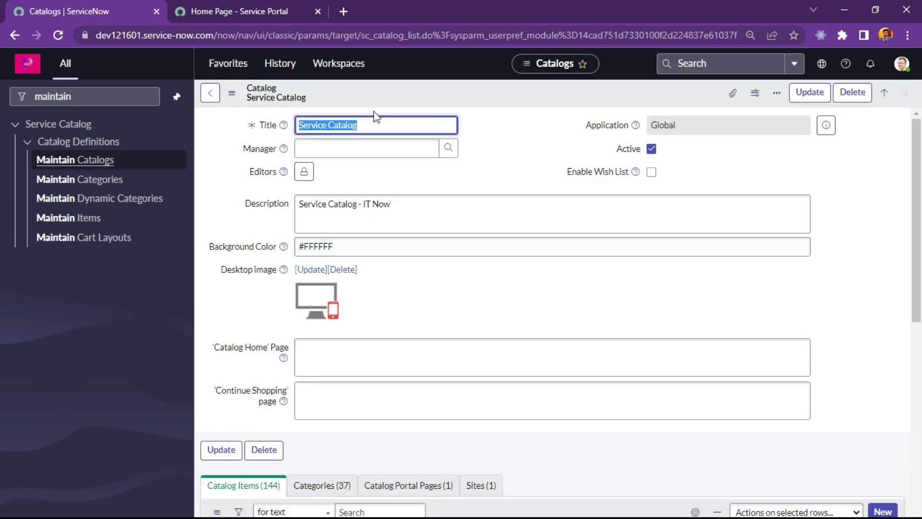
Step: Review the Service Catalog record's form fields, its catalog items and its Catalog Portal Pages related list
scroll(380, 171, down, 8)
scroll(342, 241, up, 4)
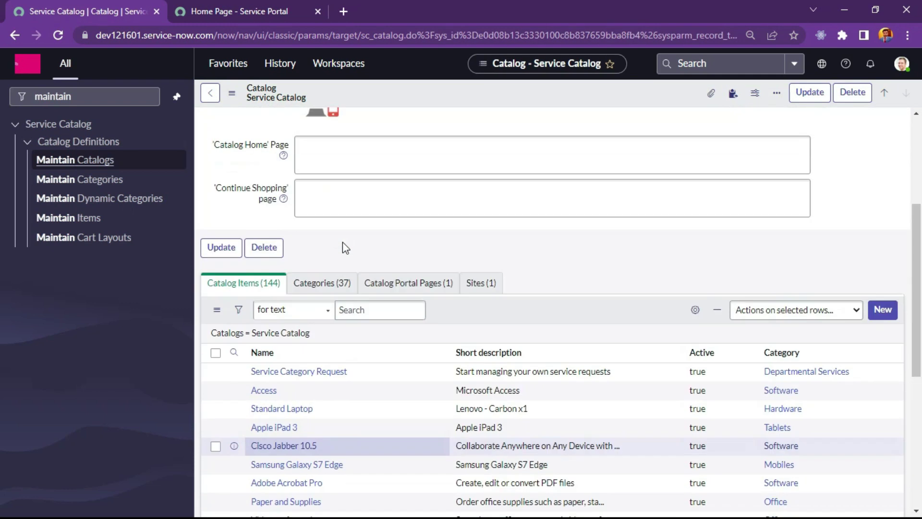
click(318, 284)
click(406, 288)
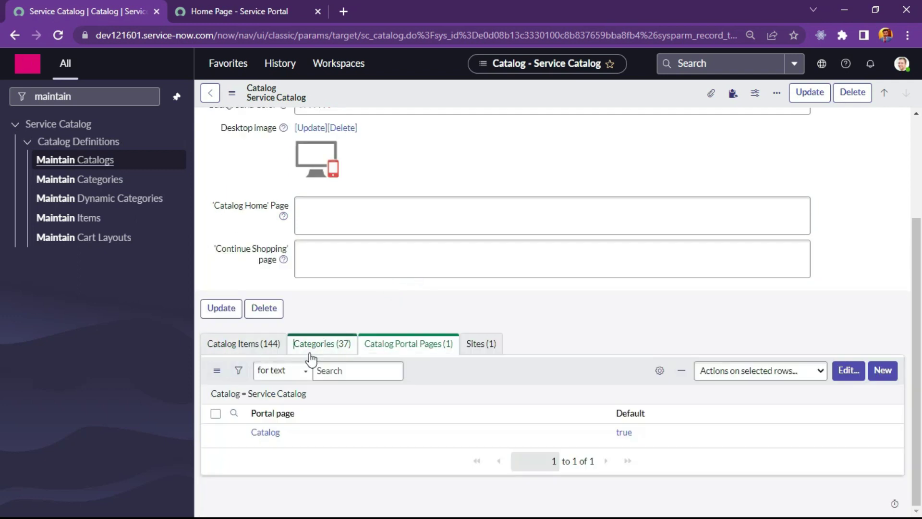
Step: Examine the categories related to the Service Catalog record, and return to its Catalog Items list and form details
click(310, 353)
scroll(310, 359, down, 7)
scroll(303, 420, up, 7)
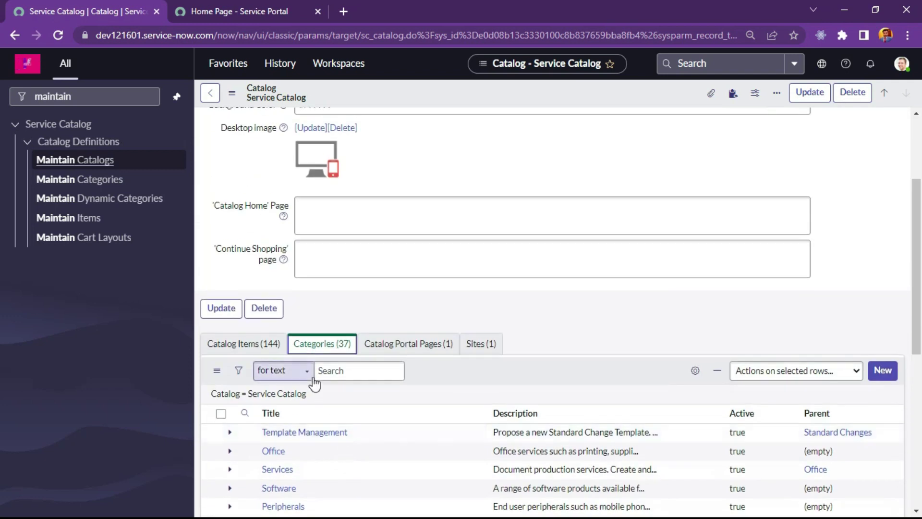
scroll(413, 437, down, 5)
scroll(413, 437, up, 5)
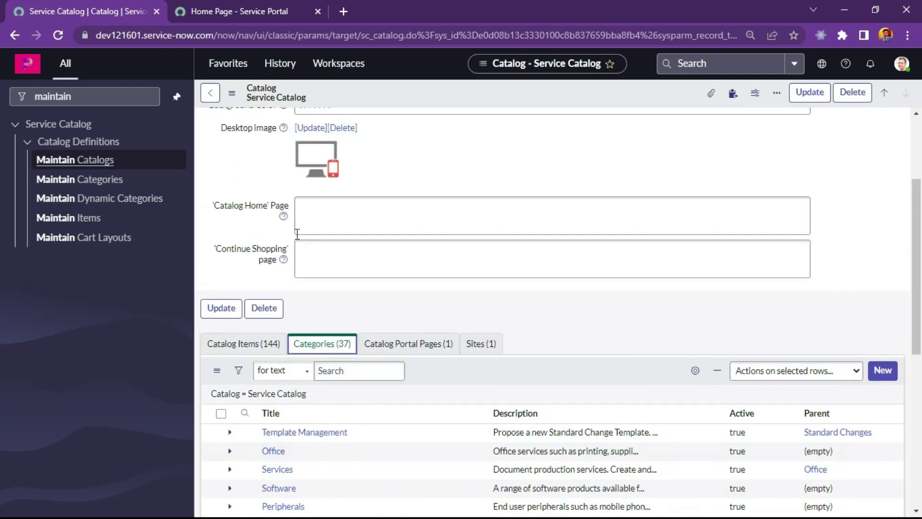
scroll(298, 234, up, 3)
scroll(208, 405, down, 4)
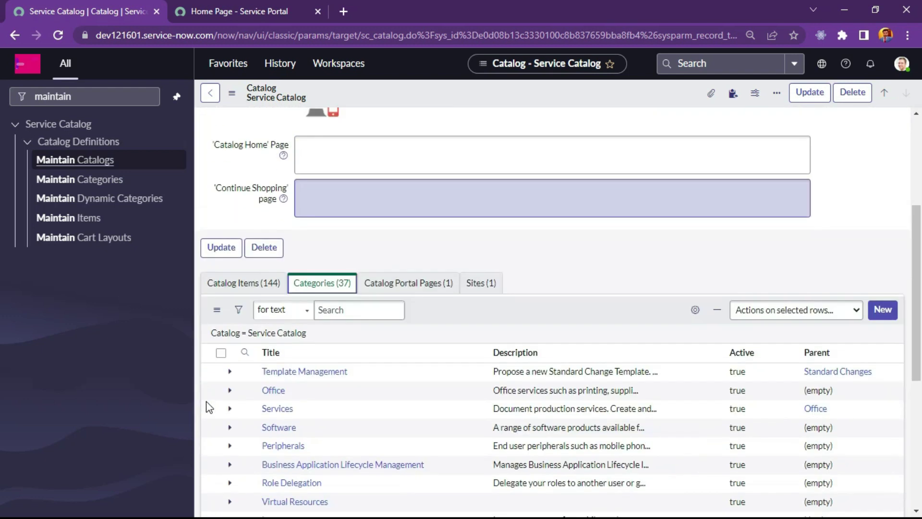
click(238, 283)
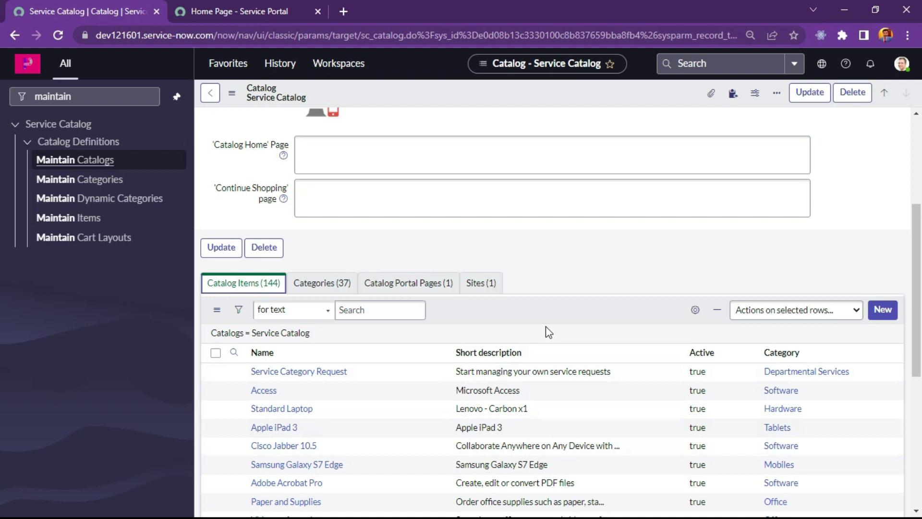
scroll(545, 326, up, 4)
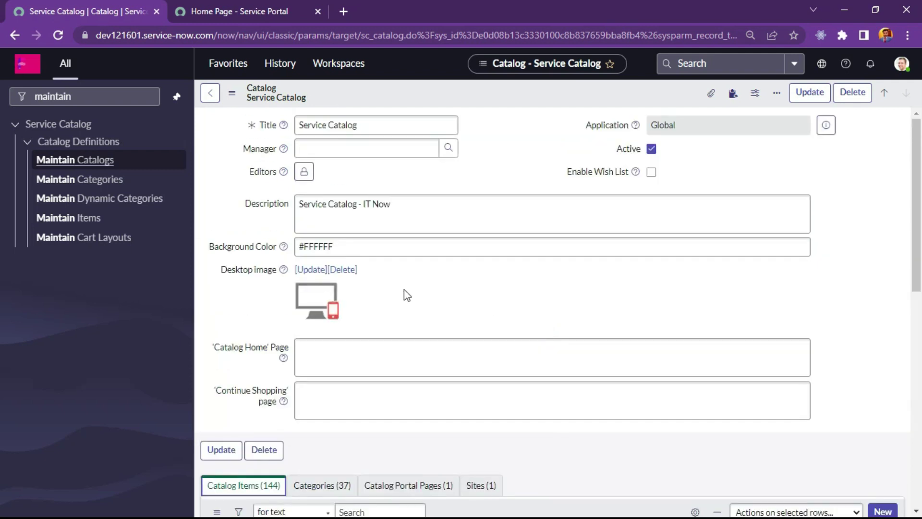
Step: Review the rest of the Service Catalog record, and open Maintain Categories to examine the list of categories
scroll(404, 291, down, 2)
scroll(404, 292, down, 3)
scroll(383, 250, up, 4)
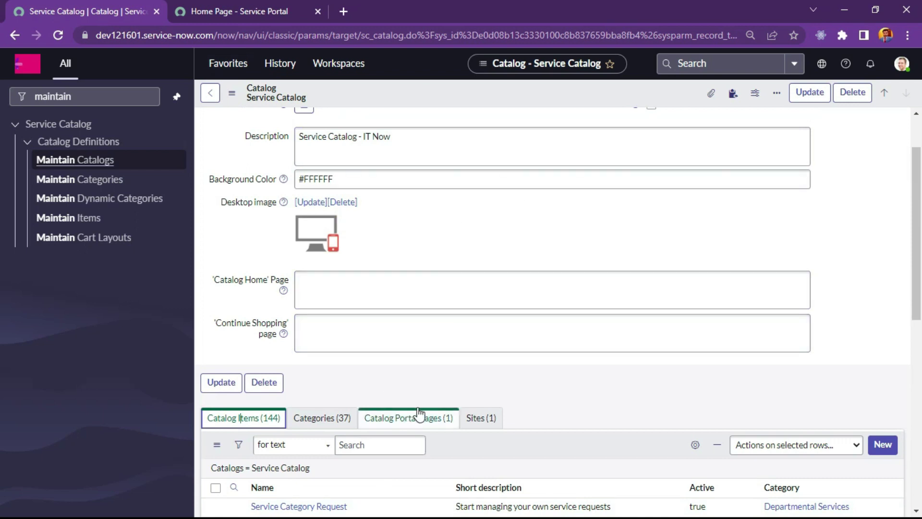
click(67, 182)
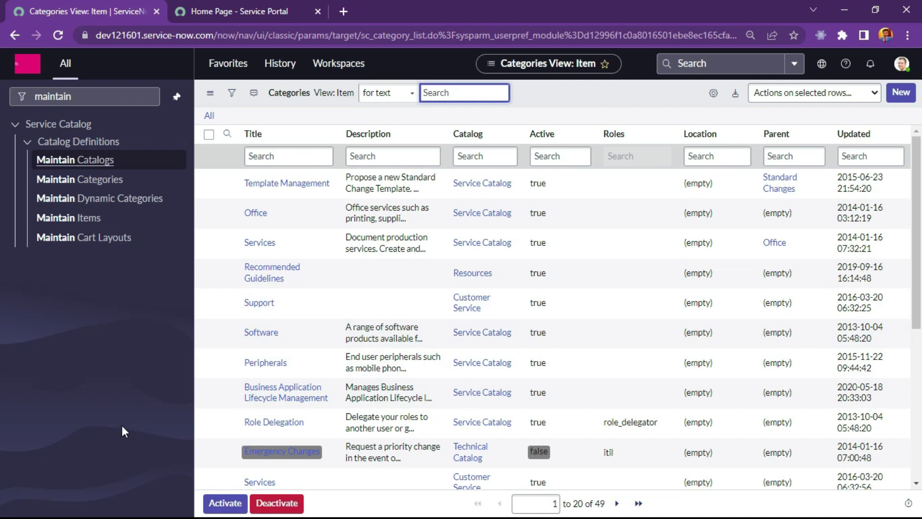
scroll(302, 312, down, 5)
scroll(305, 346, up, 5)
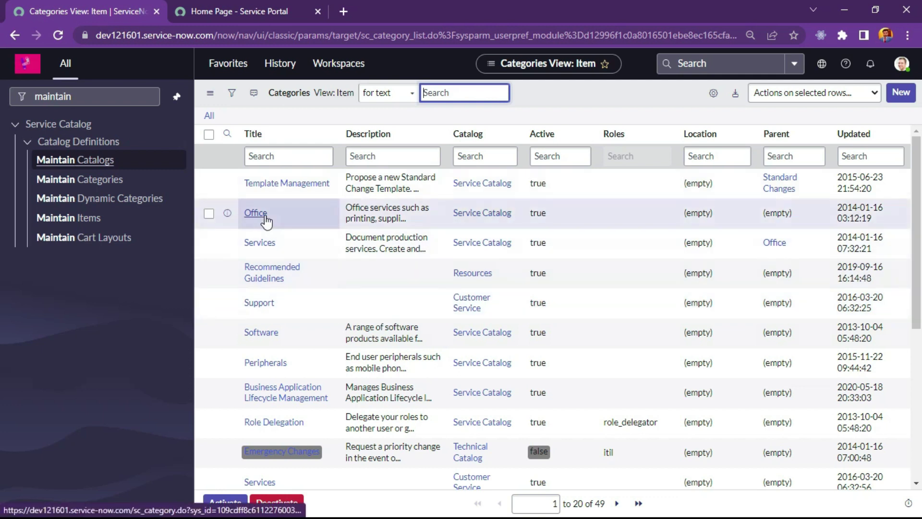
Step: Open the Services category under Office in a separate browser tab, review its details and catalog items, and close it
middle_click(266, 246)
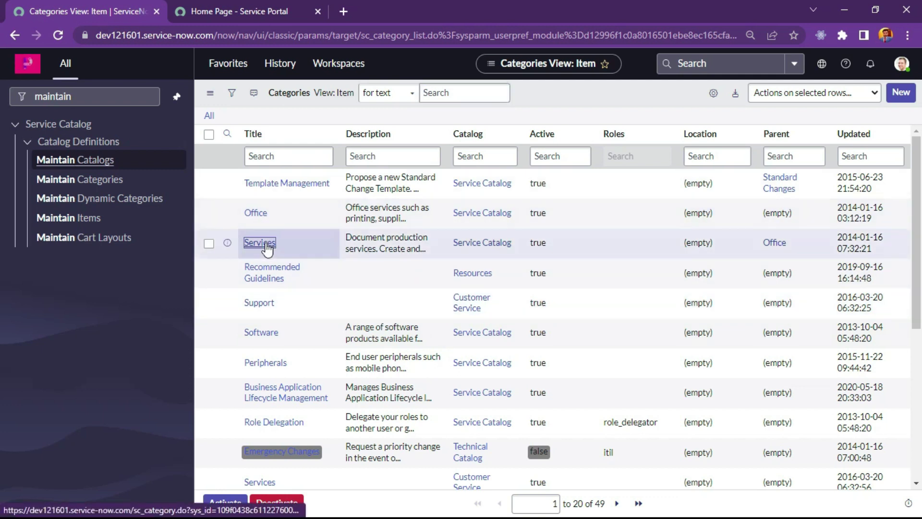
click(238, 2)
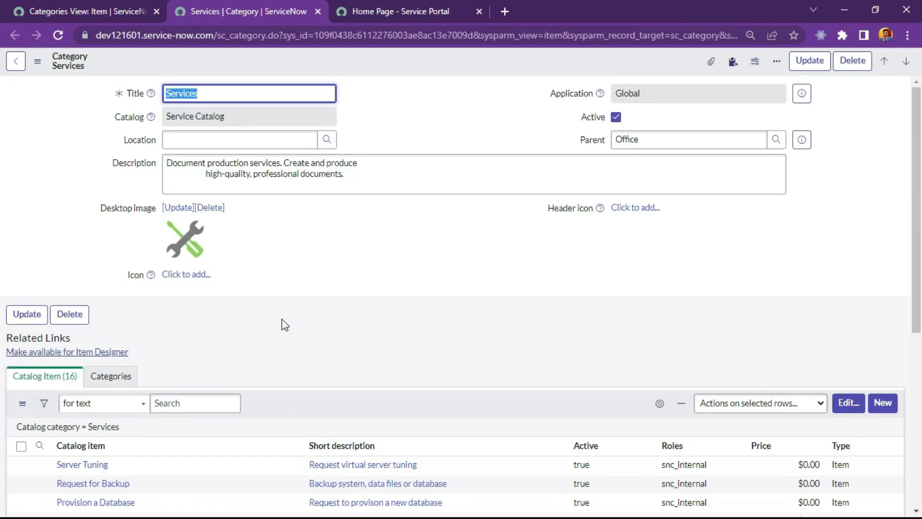
scroll(253, 253, down, 6)
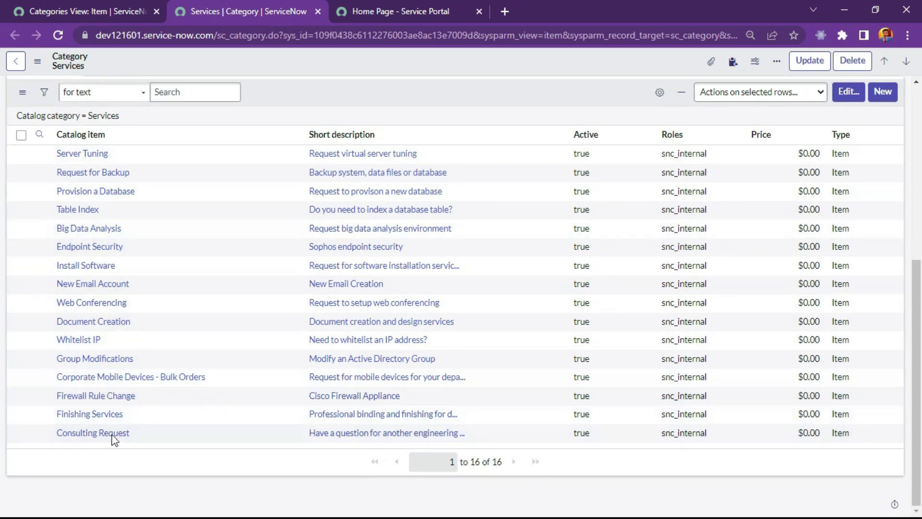
scroll(117, 226, up, 6)
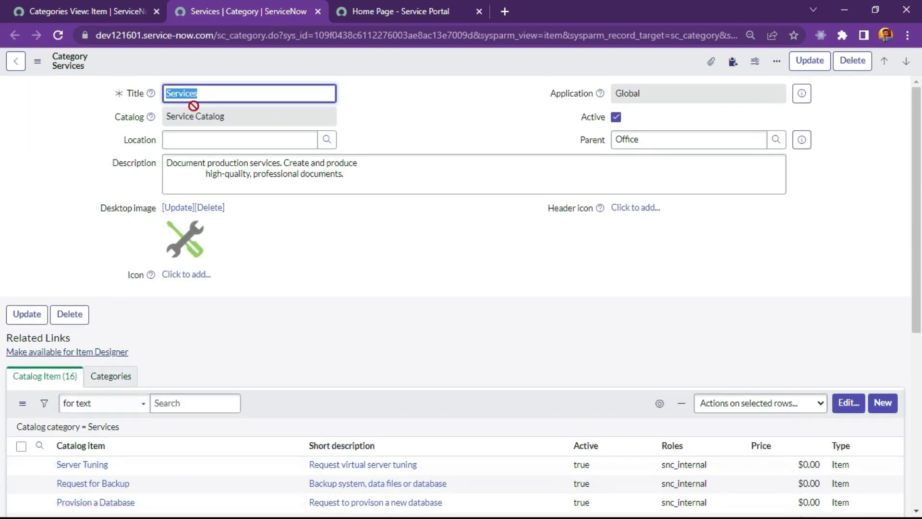
scroll(277, 326, down, 6)
scroll(282, 377, up, 6)
click(68, 9)
click(218, 10)
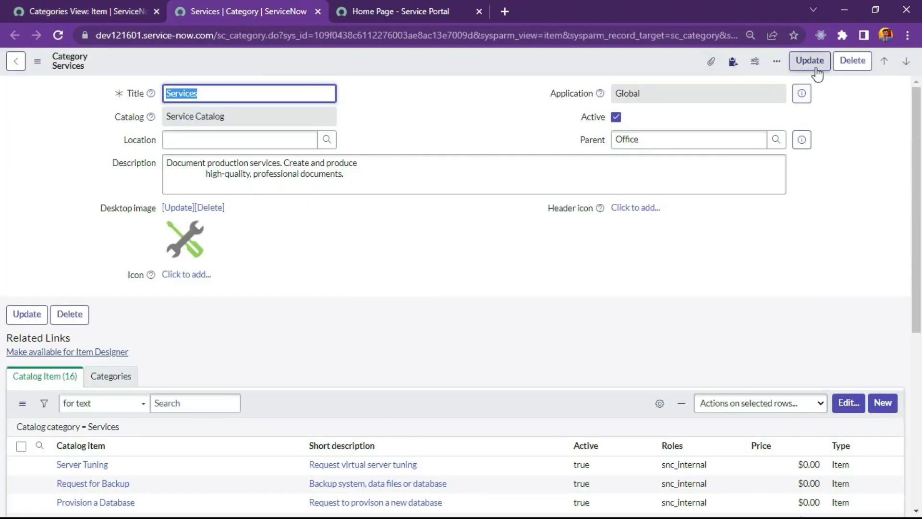
click(129, 5)
middle_click(259, 5)
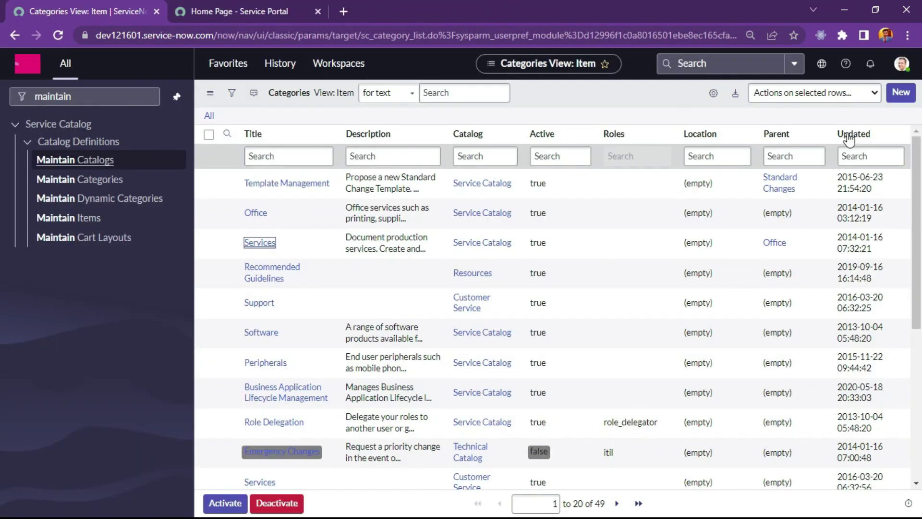
Step: Open Maintain Items and look through the list of catalog items
click(84, 222)
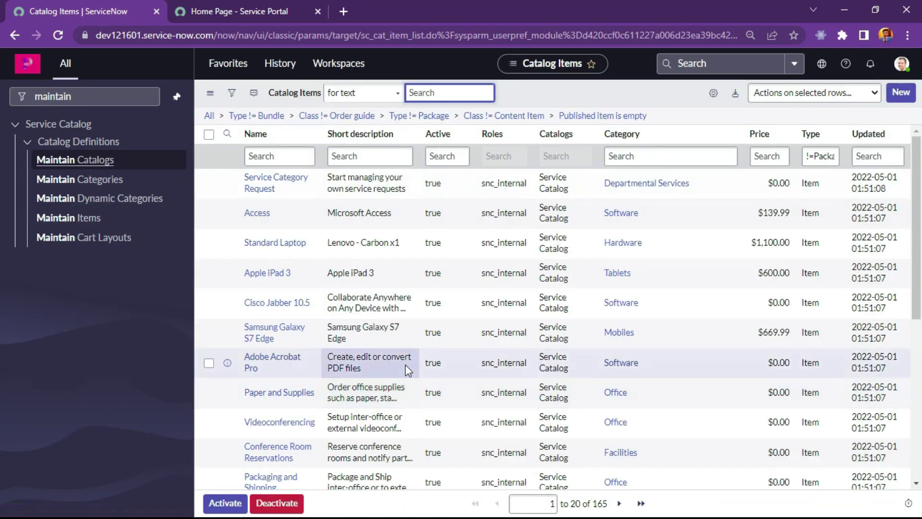
scroll(375, 321, down, 6)
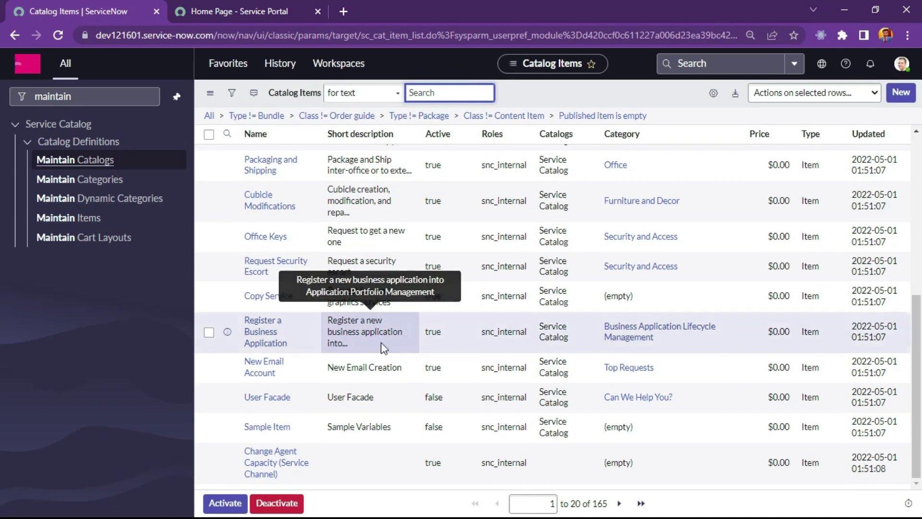
scroll(382, 342, up, 6)
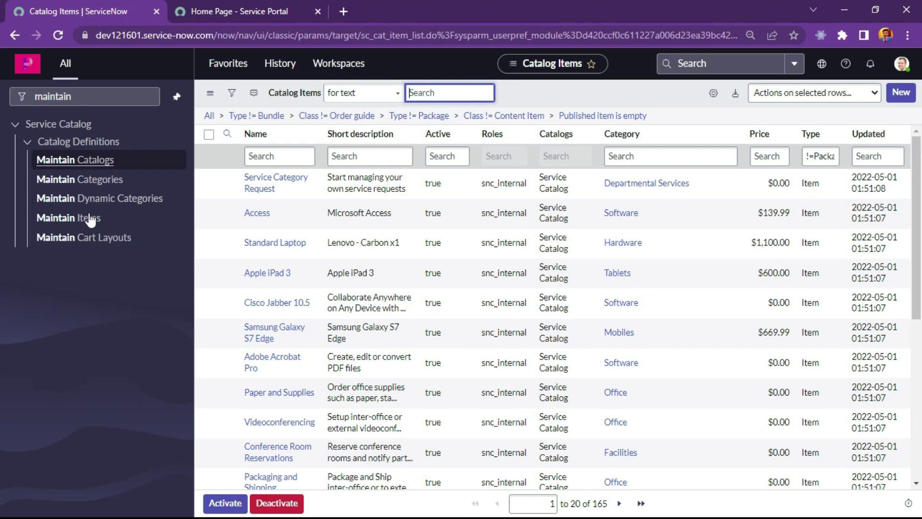
Step: Filter the navigator by "record produ", open Record Producers and remove the "Published item is empty" condition from the list
click(94, 92)
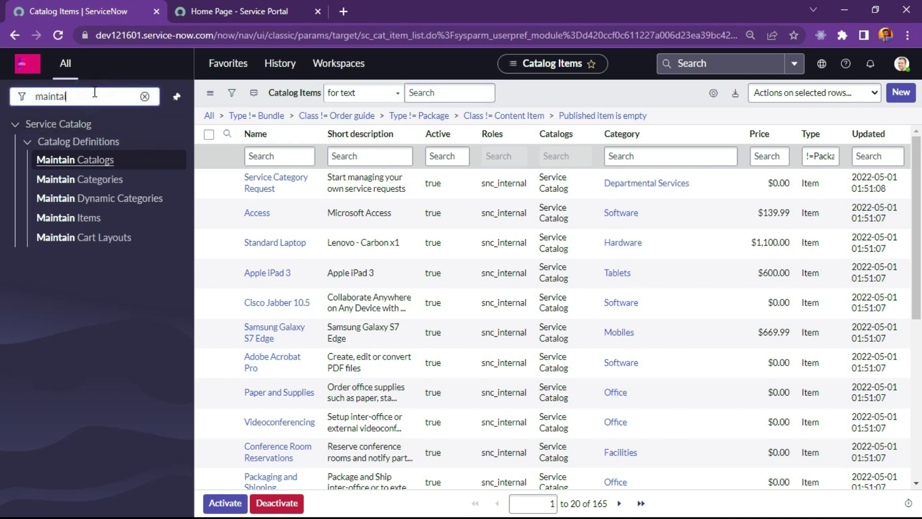
key(BackSpace)
key(BackSpace)
text(re)
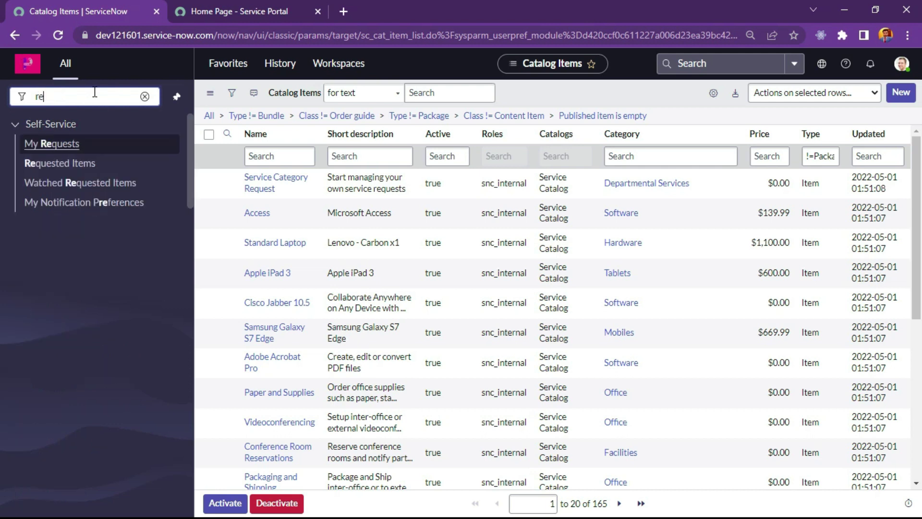
text(cord produ)
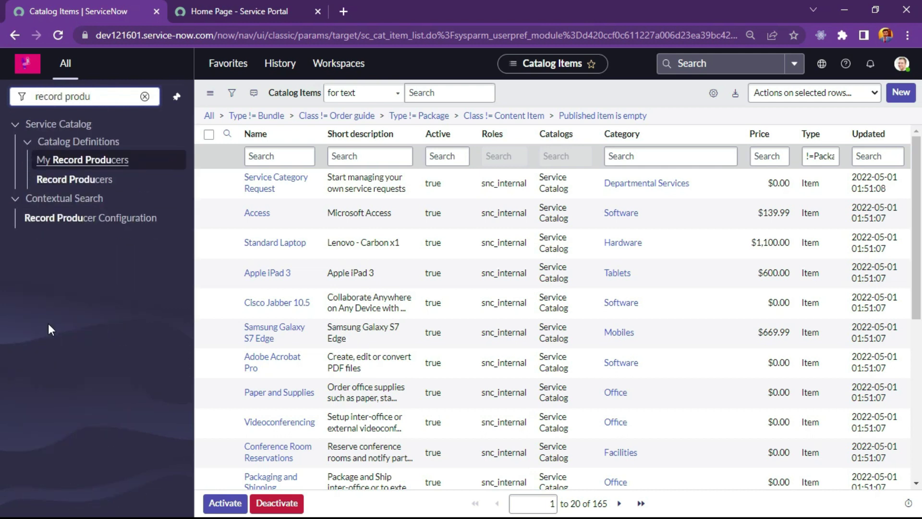
click(73, 179)
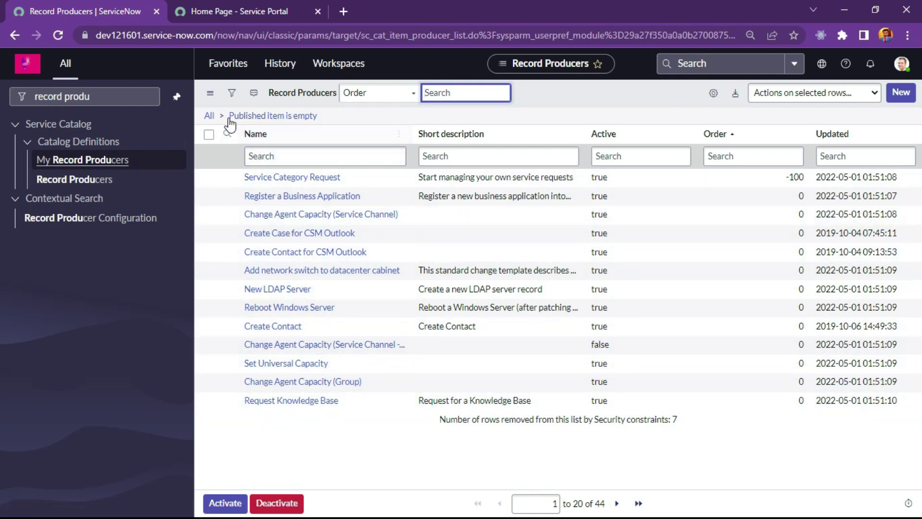
click(208, 118)
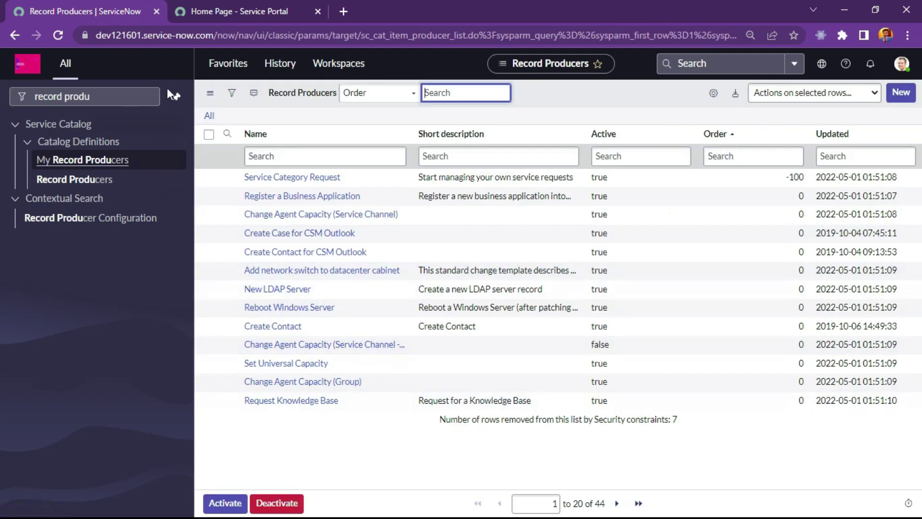
Step: Filter the navigator by "maintain" and create a new catalog item named "Demo Server" from Maintain Items
click(126, 92)
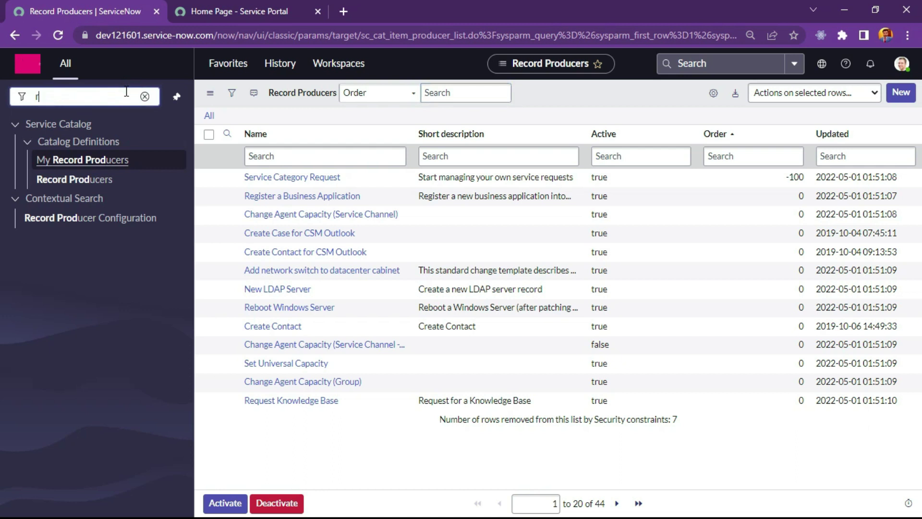
key(BackSpace)
text(maintain)
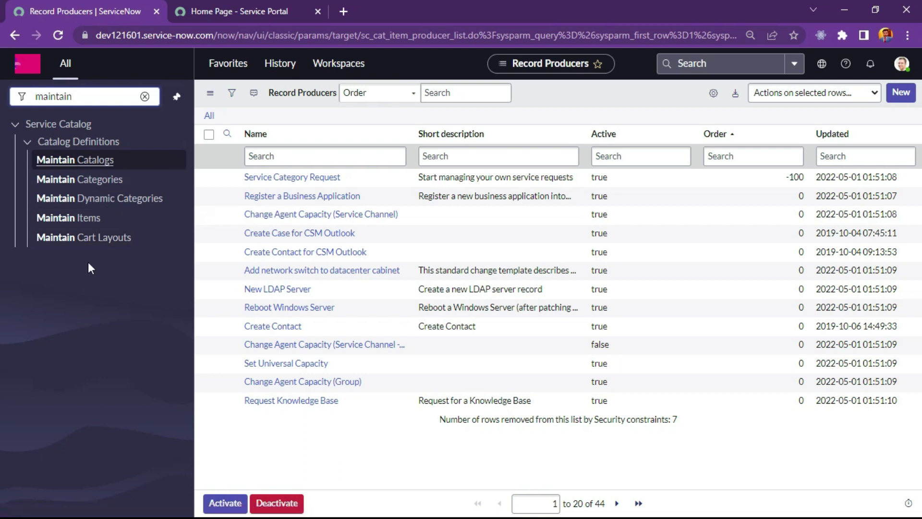
click(77, 217)
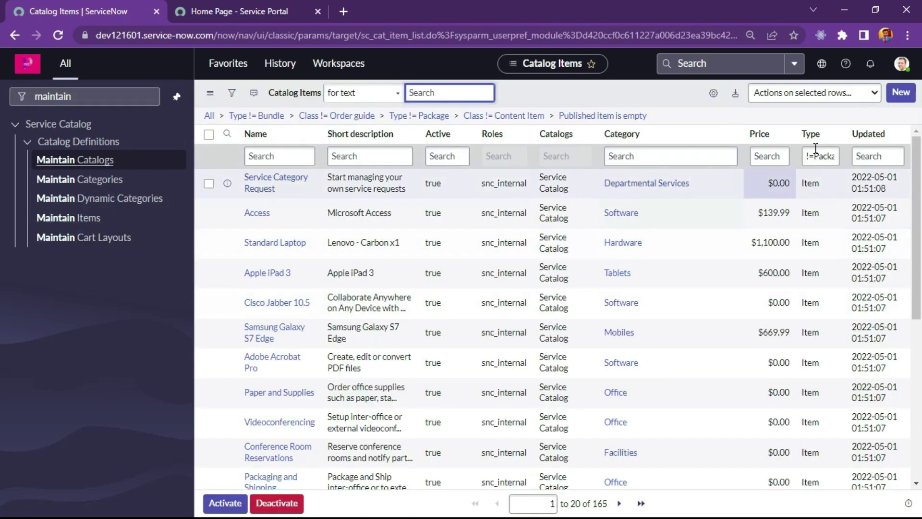
click(897, 95)
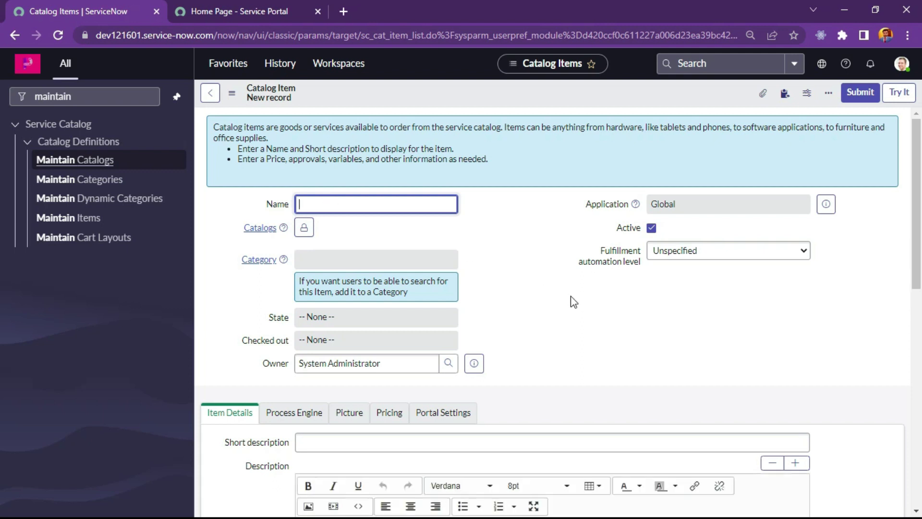
text(Demo Server)
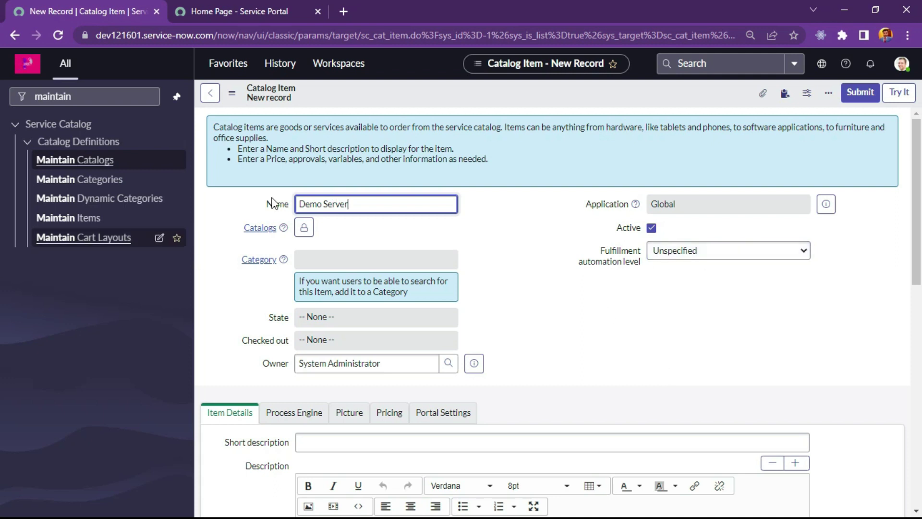
Step: Add Service Catalog to the new item's Catalogs field and lock the field again
click(304, 228)
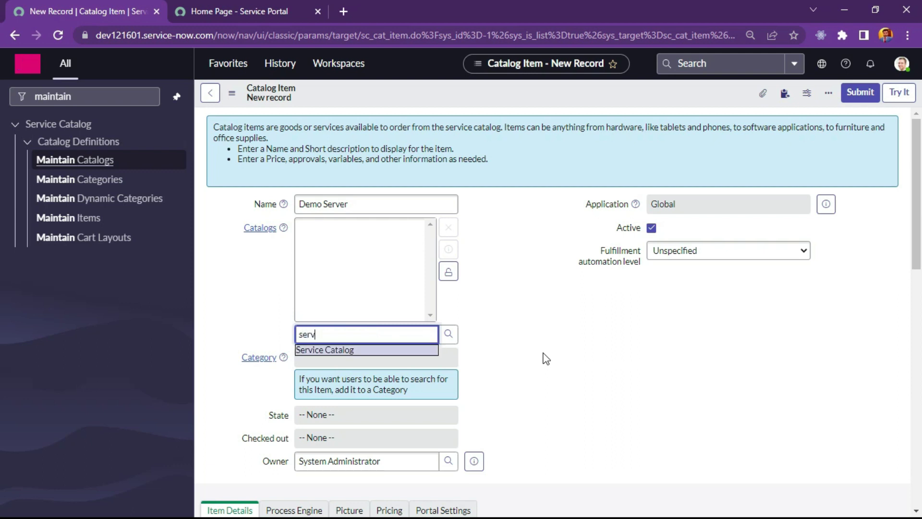
key(Return)
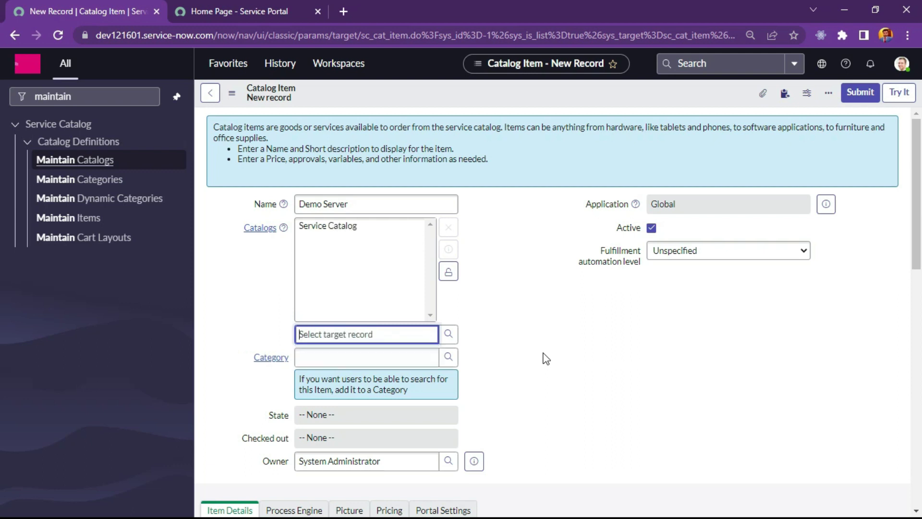
click(457, 280)
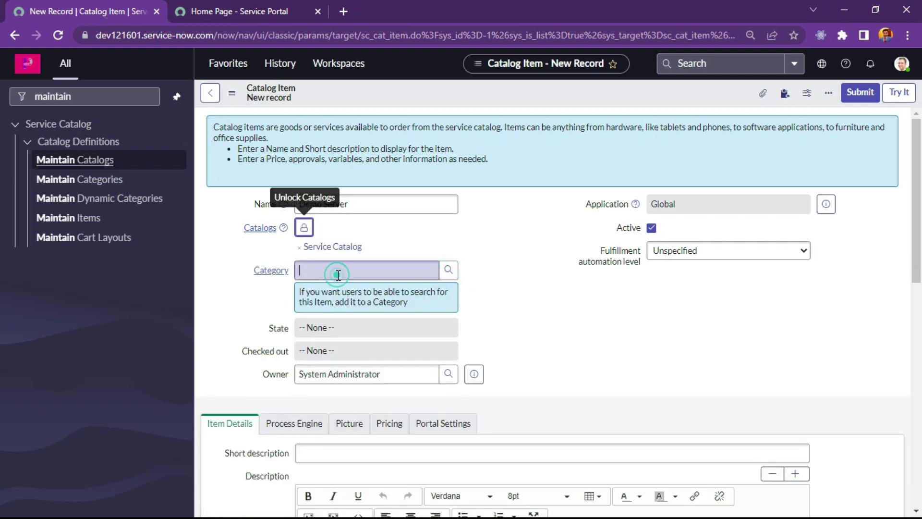
Step: Look up the available categories and set the new item's category to Services
click(454, 276)
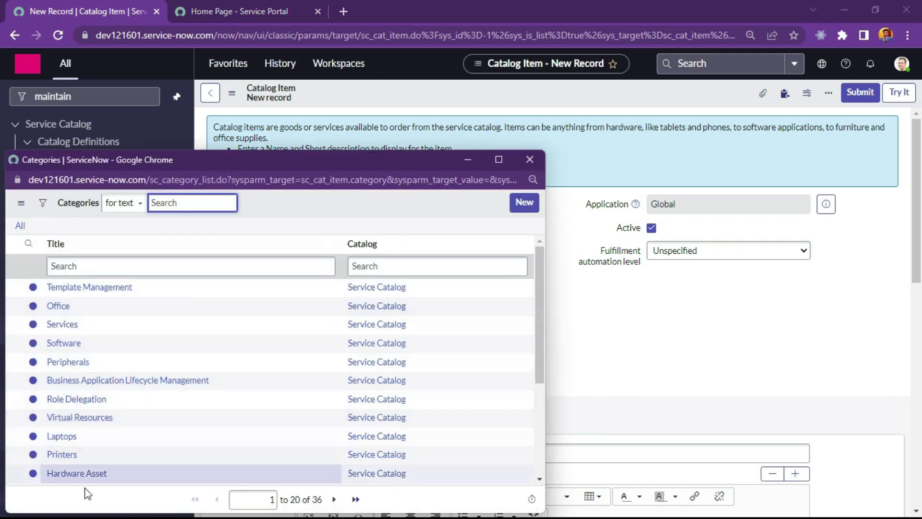
scroll(144, 347, down, 2)
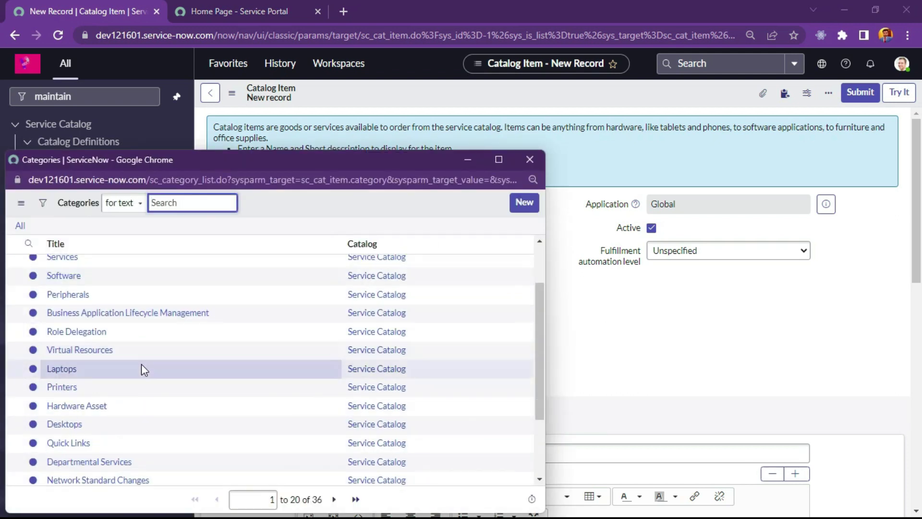
scroll(141, 313, up, 2)
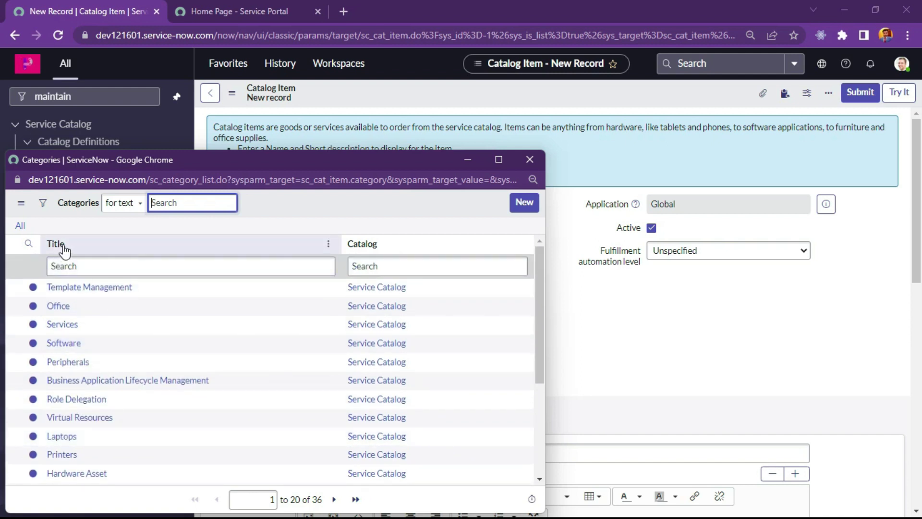
scroll(120, 398, down, 3)
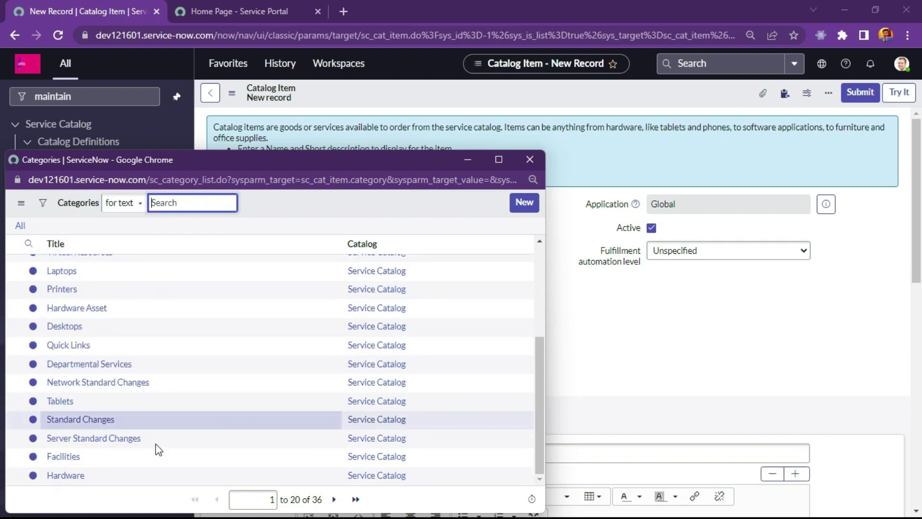
scroll(129, 418, up, 3)
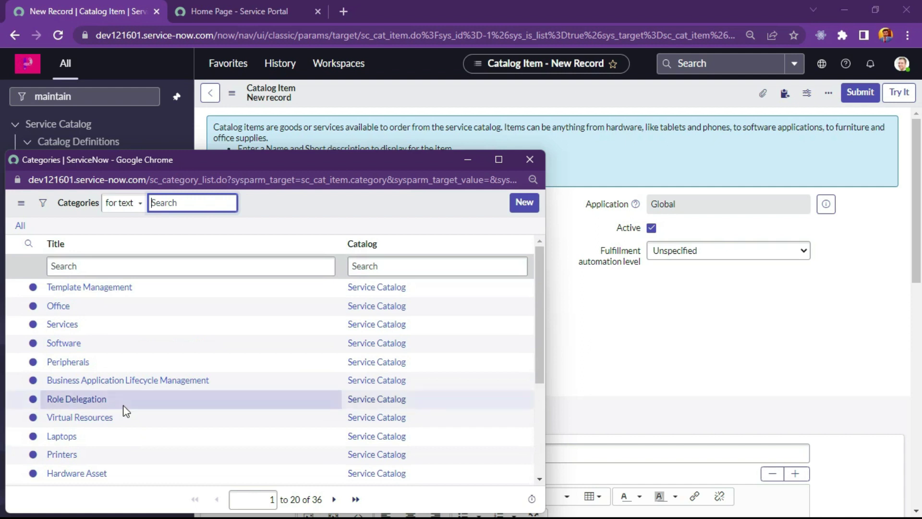
click(59, 324)
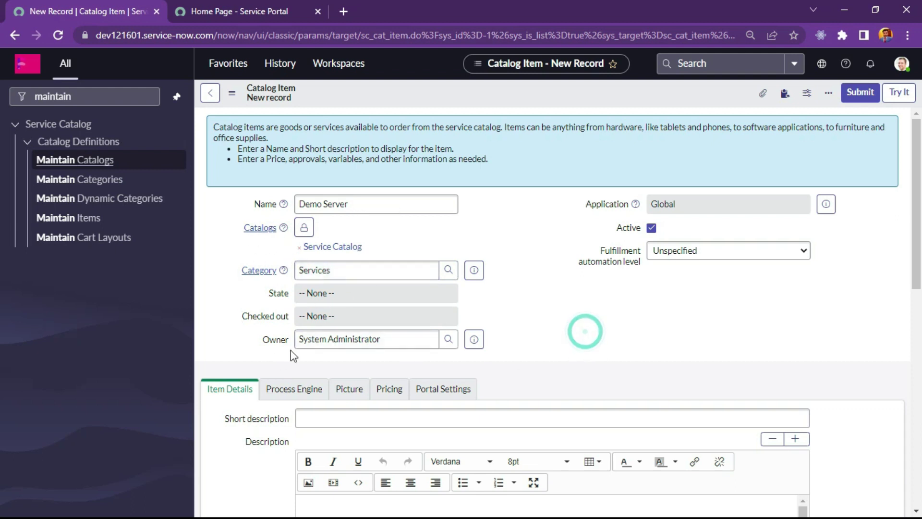
Step: Clear the Owner field of the Demo Server catalog item
drag(297, 339, 381, 336)
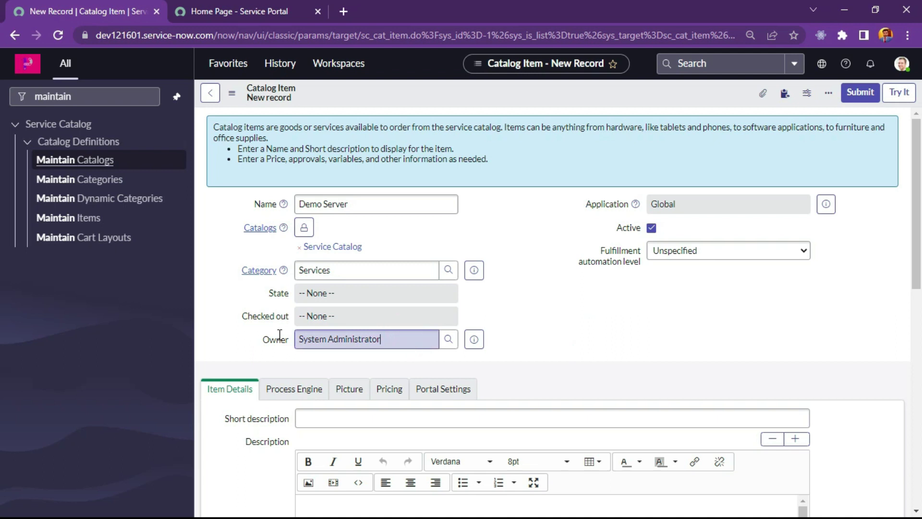
drag(277, 344, 290, 349)
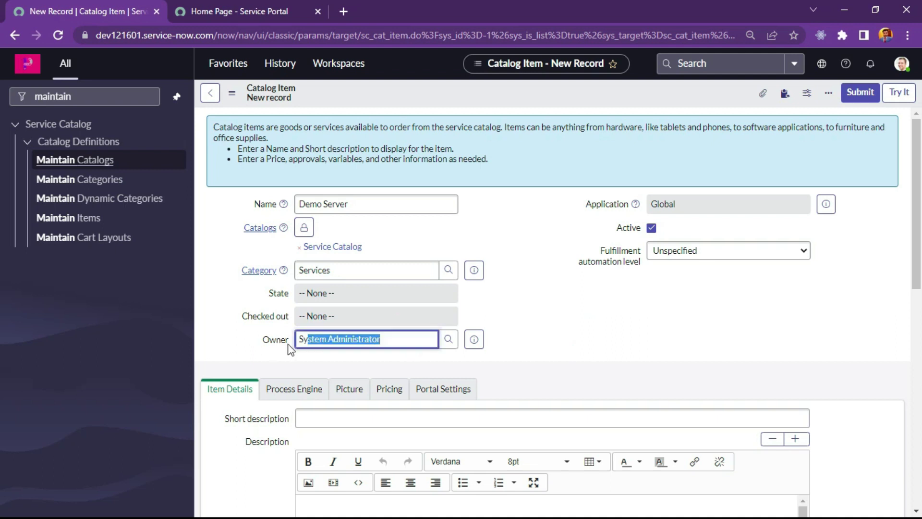
key(BackSpace)
click(593, 320)
Step: Examine the Fulfillment automation level options without changing the value, and bring up the item's description fields
click(664, 251)
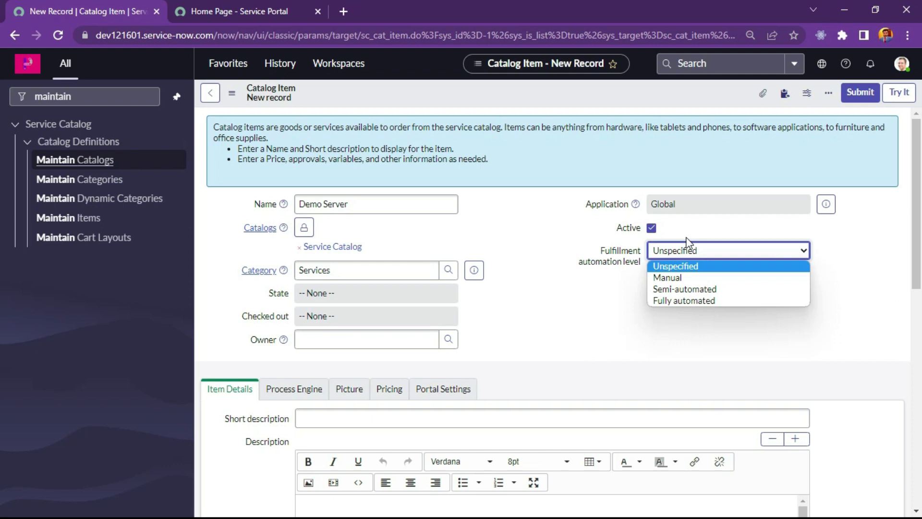
click(526, 318)
scroll(525, 315, down, 4)
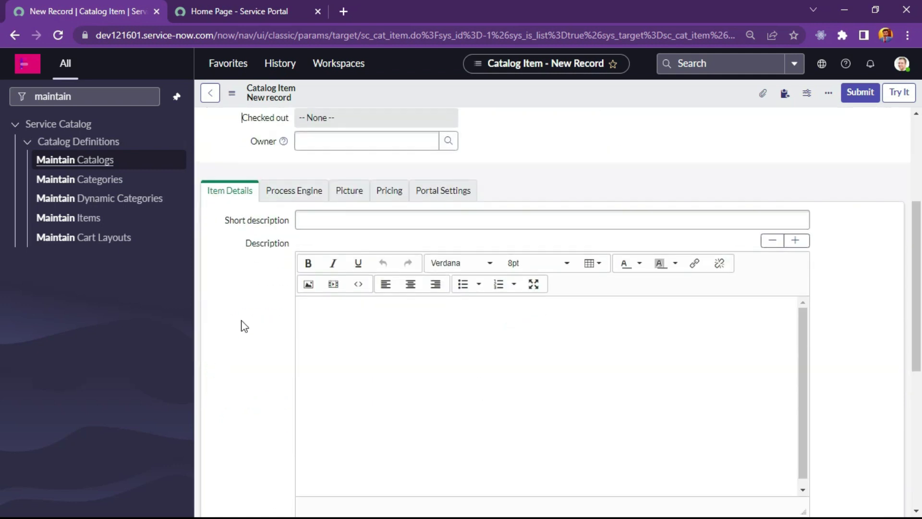
Step: Enter "Demo Server to Use" as the item's short description and "Requesting Access to This Server" as its description
scroll(244, 326, up, 4)
scroll(255, 350, down, 3)
scroll(354, 366, up, 3)
scroll(354, 367, down, 4)
click(350, 217)
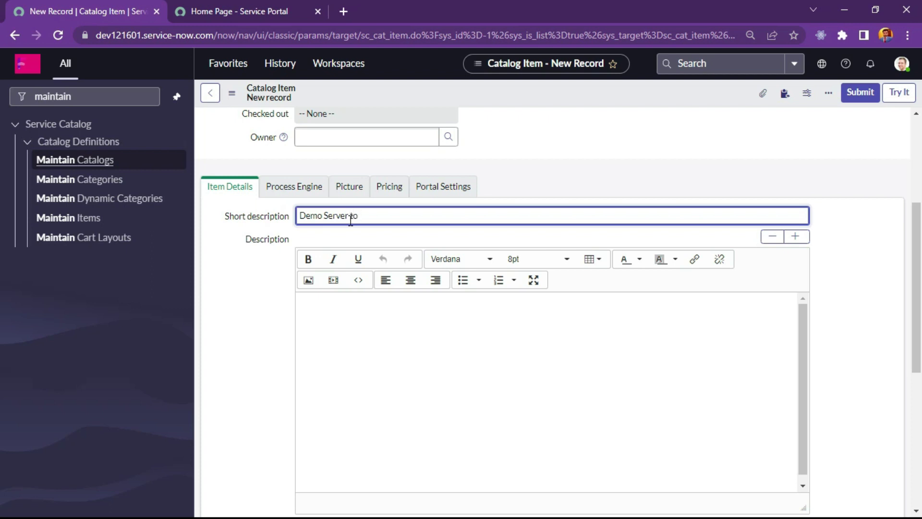
click(476, 398)
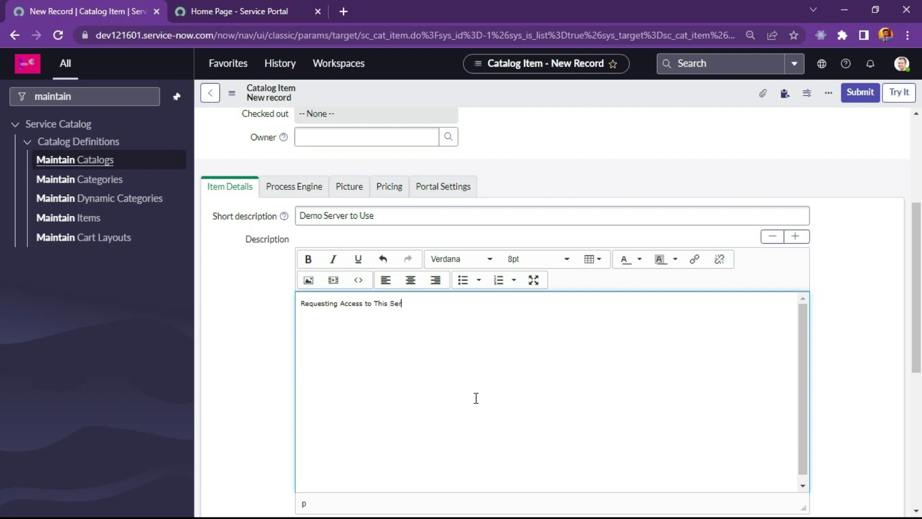
scroll(366, 387, up, 5)
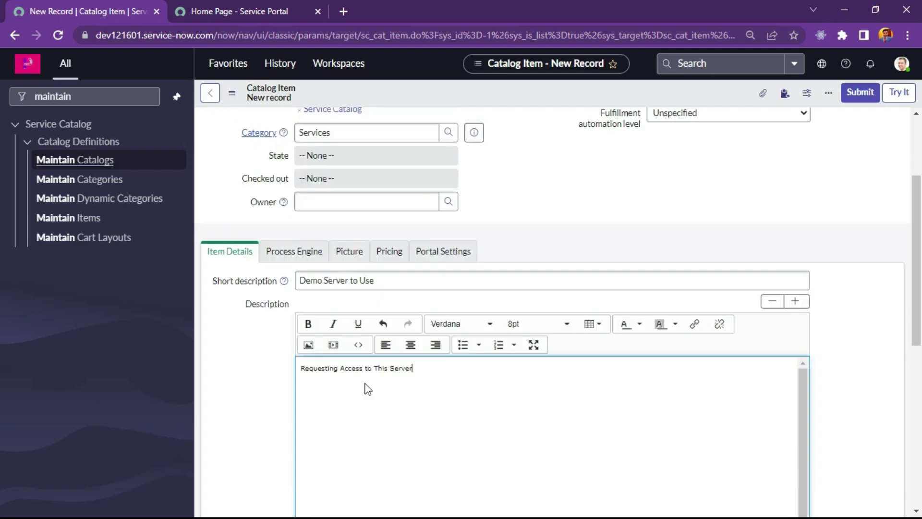
Step: Review the Demo Server item's descriptions and examine the Meta field for search tags
scroll(442, 391, down, 12)
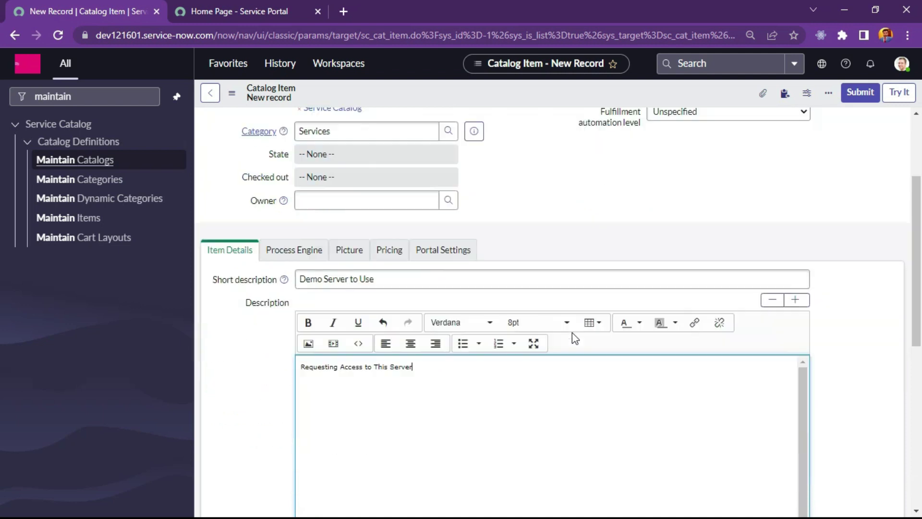
scroll(395, 409, up, 10)
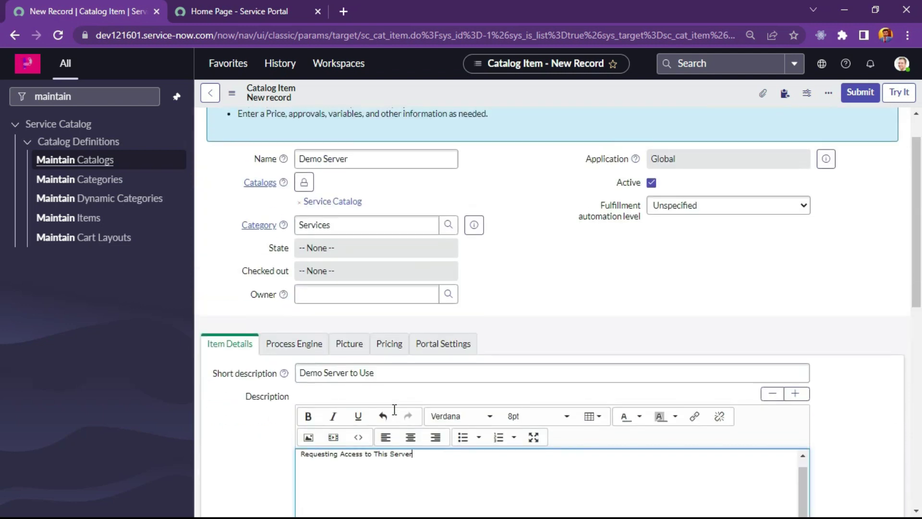
scroll(394, 409, down, 8)
click(393, 389)
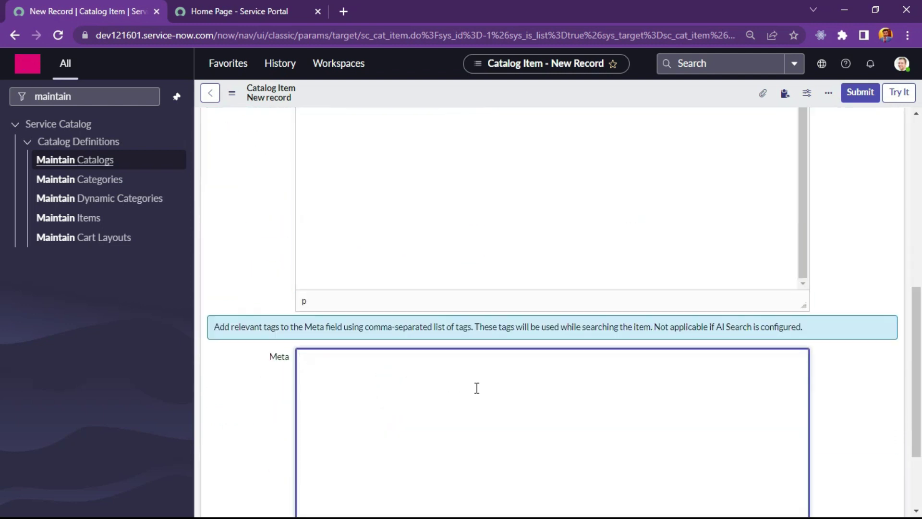
scroll(277, 432, up, 8)
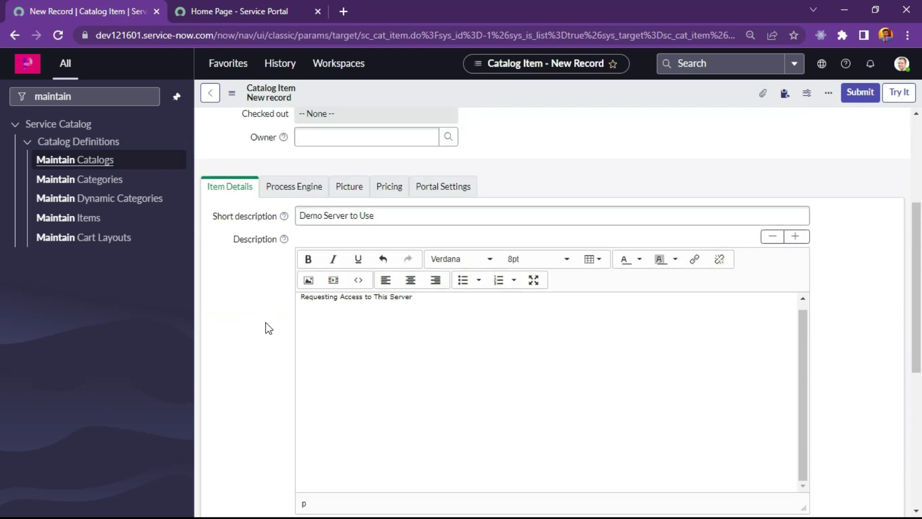
scroll(266, 322, down, 6)
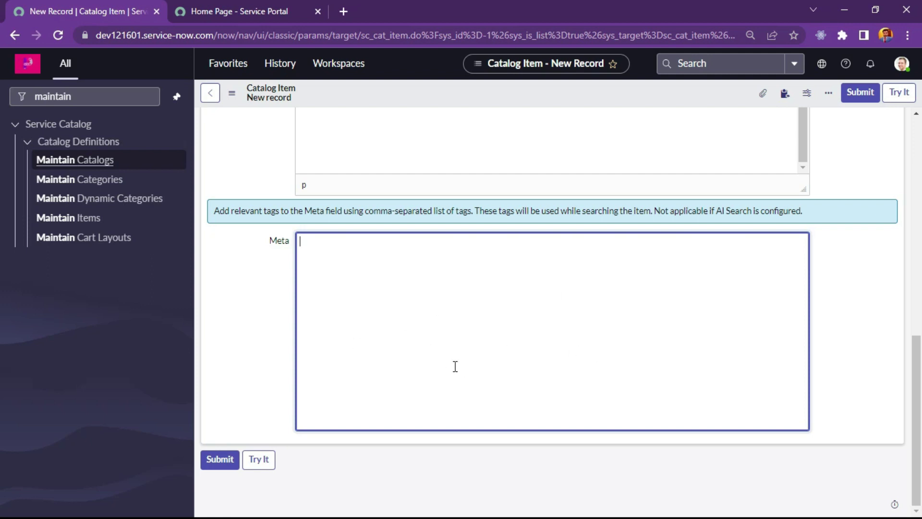
scroll(455, 366, up, 8)
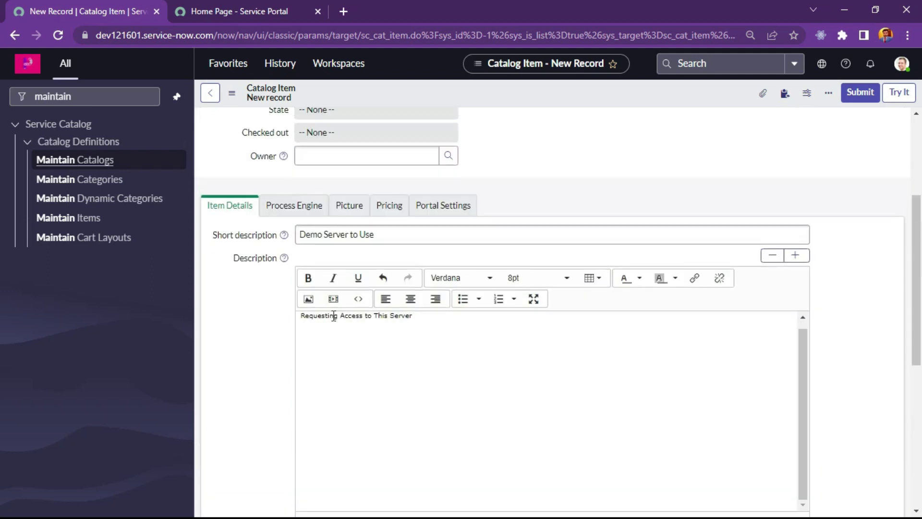
Step: Clear the Execution Plan field in the Demo Server item's process engine settings
click(296, 220)
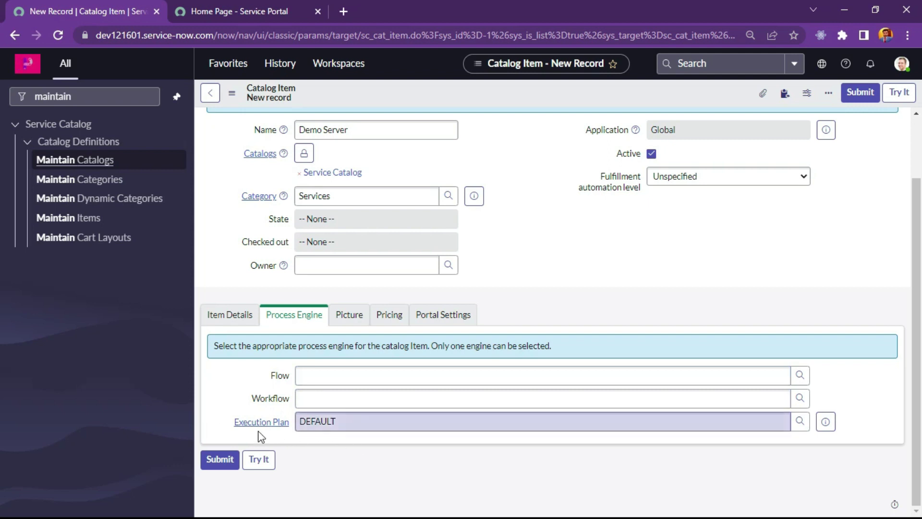
click(363, 422)
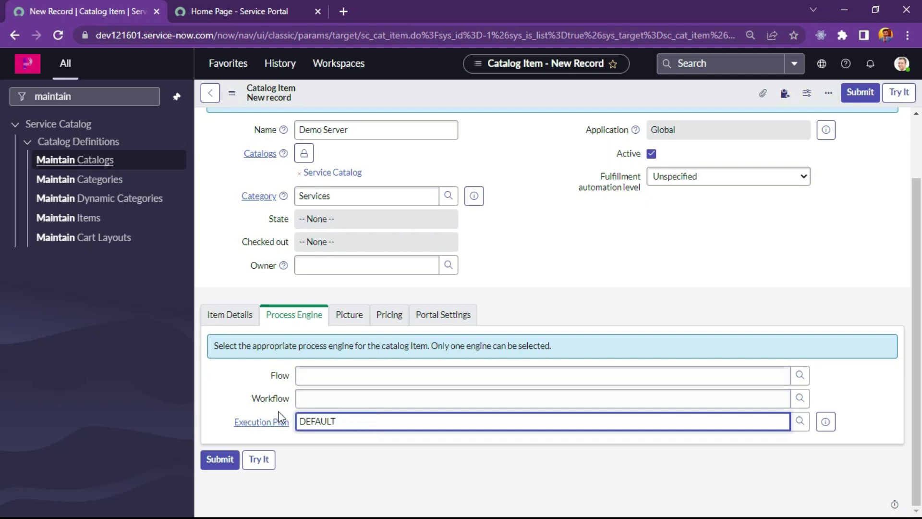
key(BackSpace)
key(BackSpace)
key(BackSpace)
key(BackSpace)
key(BackSpace)
key(BackSpace)
key(BackSpace)
click(534, 244)
Step: Review the item's icon and picture fields, then its price fields and the recurring price frequency options, without changing any value
click(355, 316)
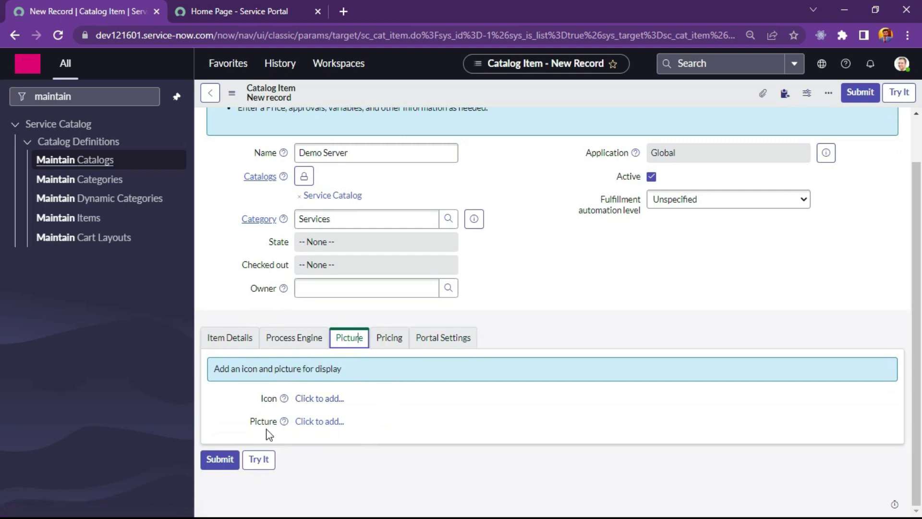
click(573, 319)
click(378, 343)
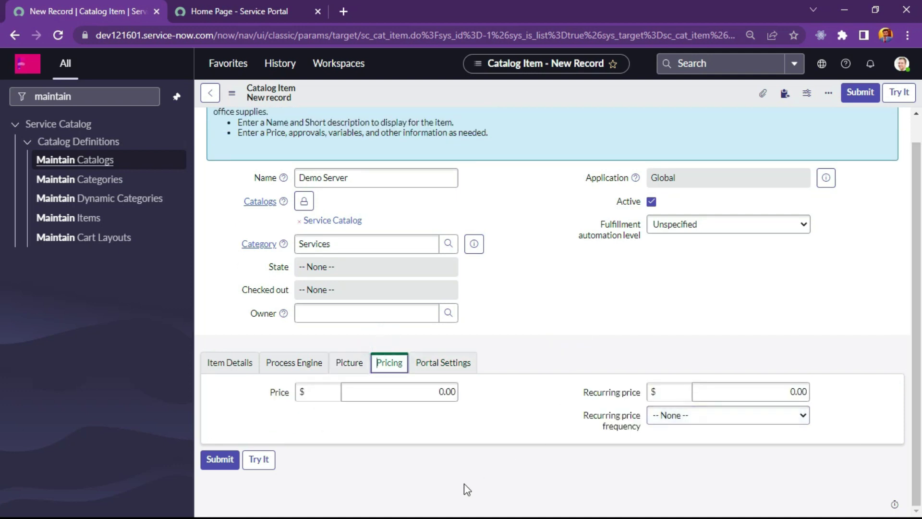
click(526, 292)
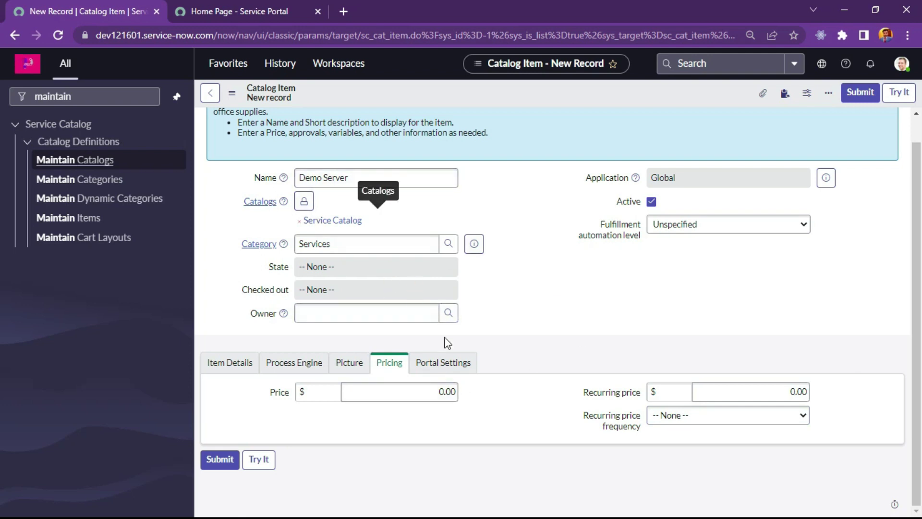
click(427, 391)
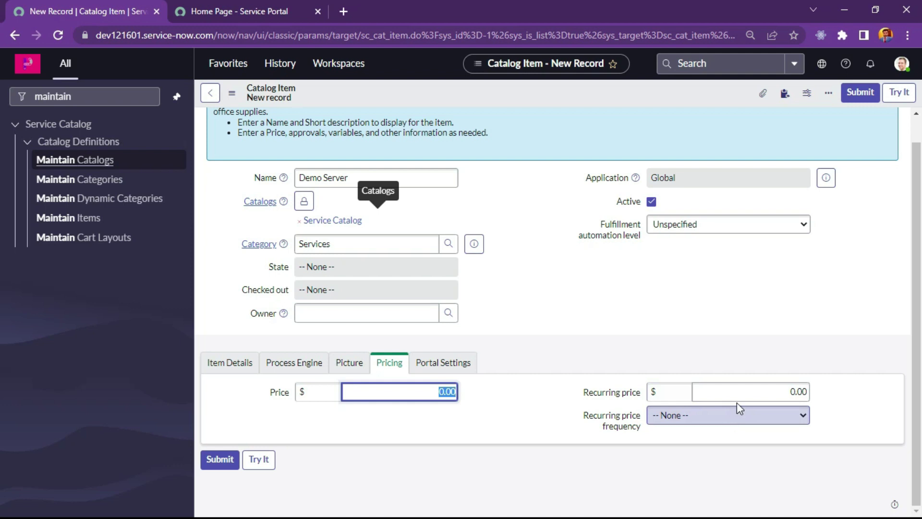
click(740, 418)
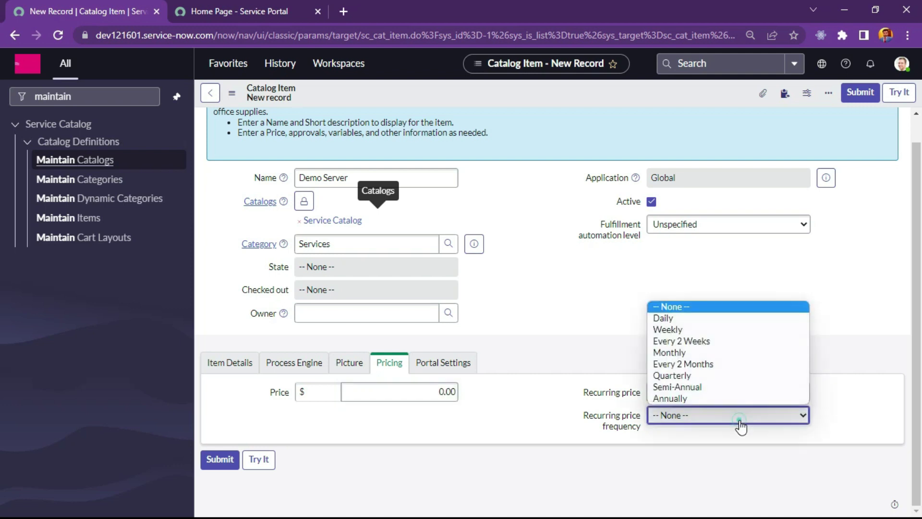
click(739, 419)
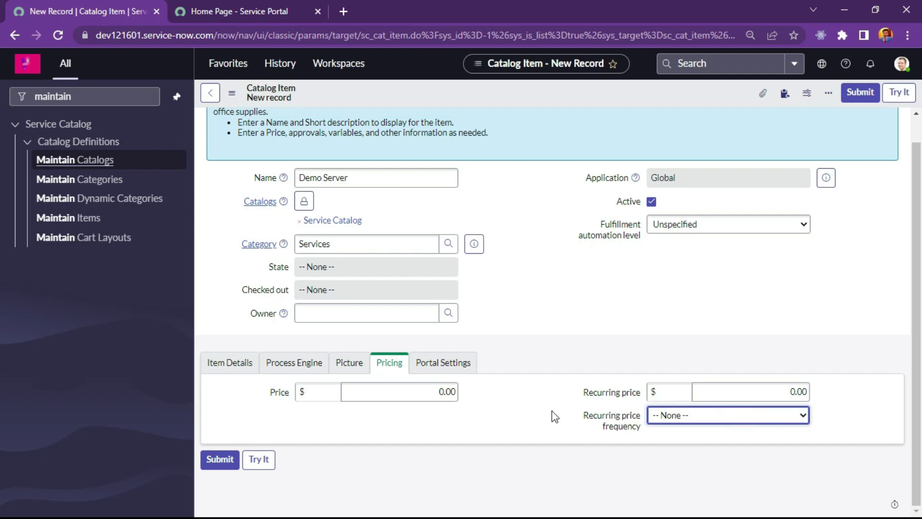
Step: Examine the item's portal settings and the Request method options without changing them, glancing briefly at the Service Portal home page
click(450, 364)
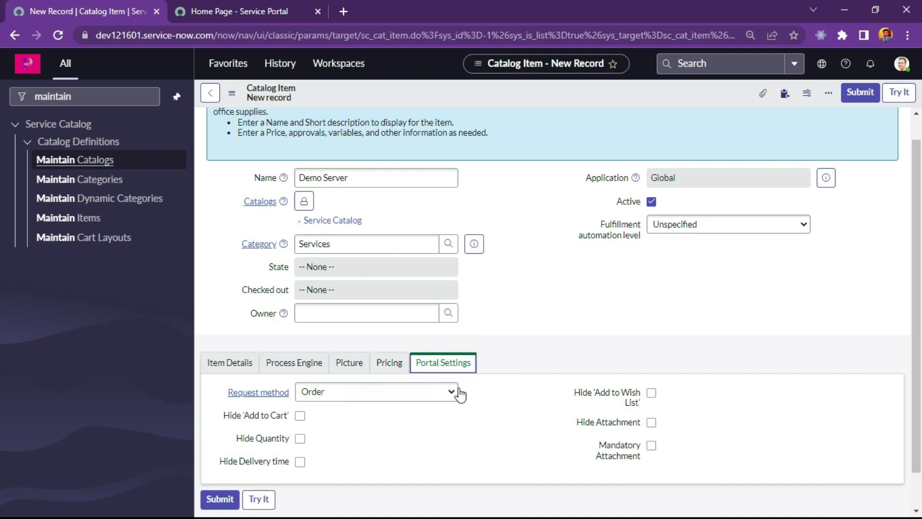
scroll(456, 384, down, 1)
click(538, 277)
key(ctrl+Tab)
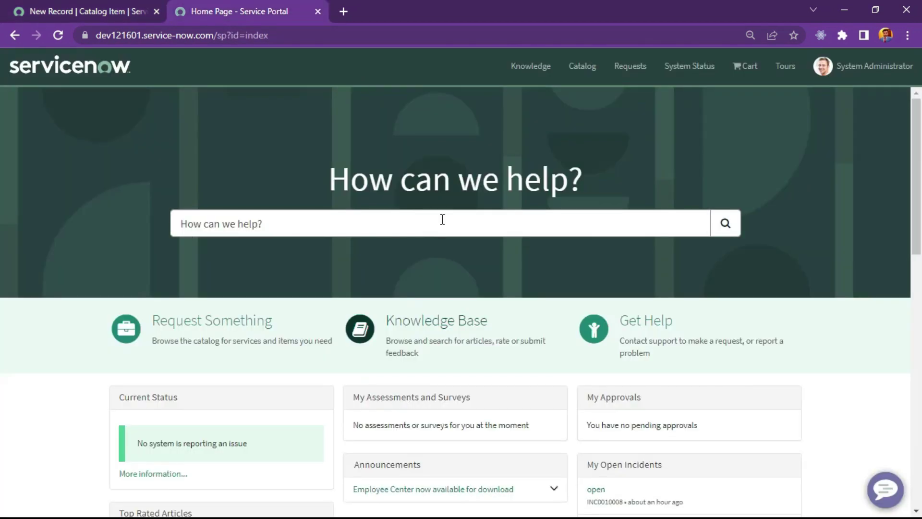
click(155, 4)
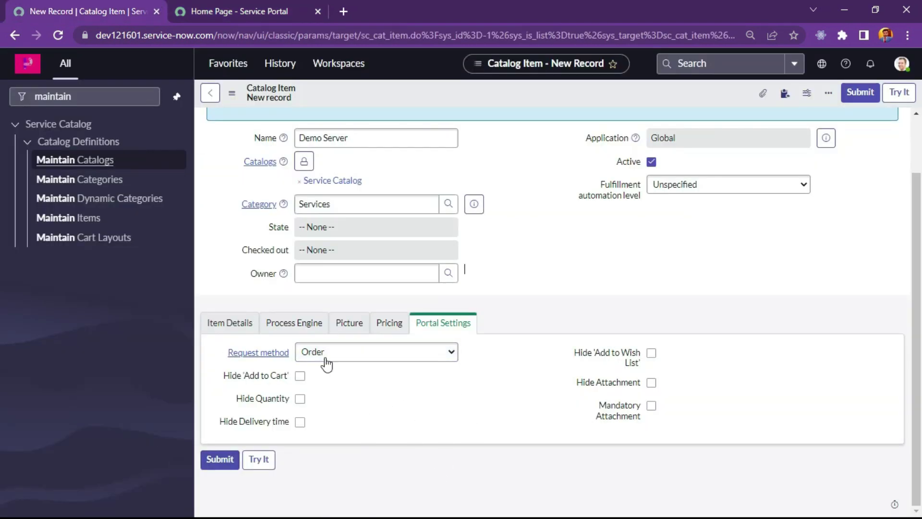
click(373, 354)
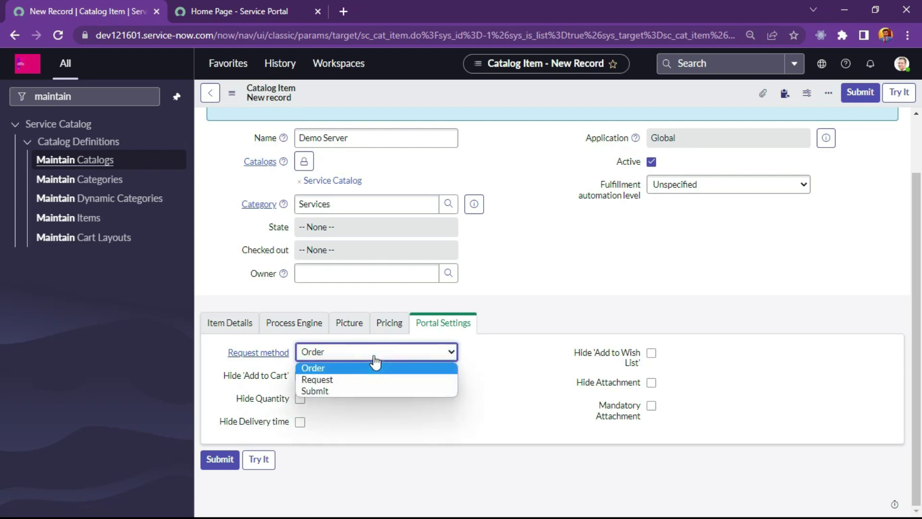
click(374, 355)
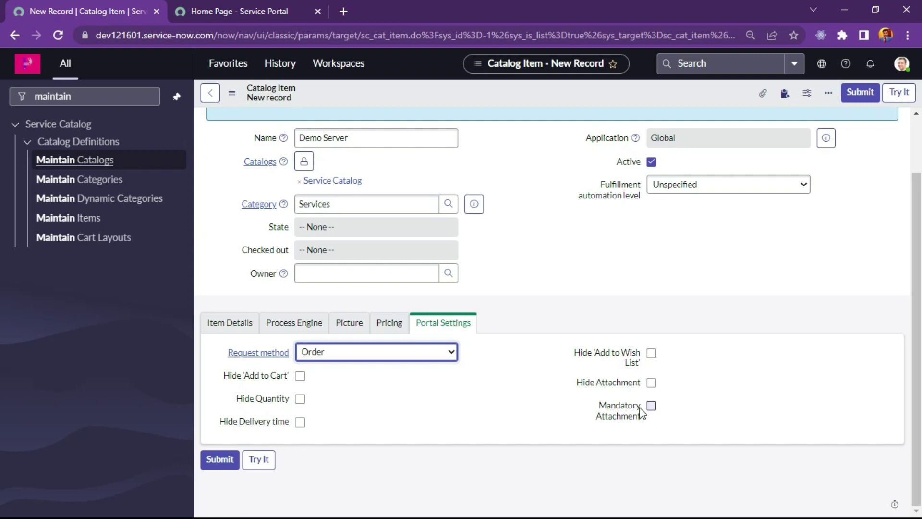
Step: Save the new Demo Server catalog item while staying on its record, and look through the saved form
scroll(475, 406, up, 2)
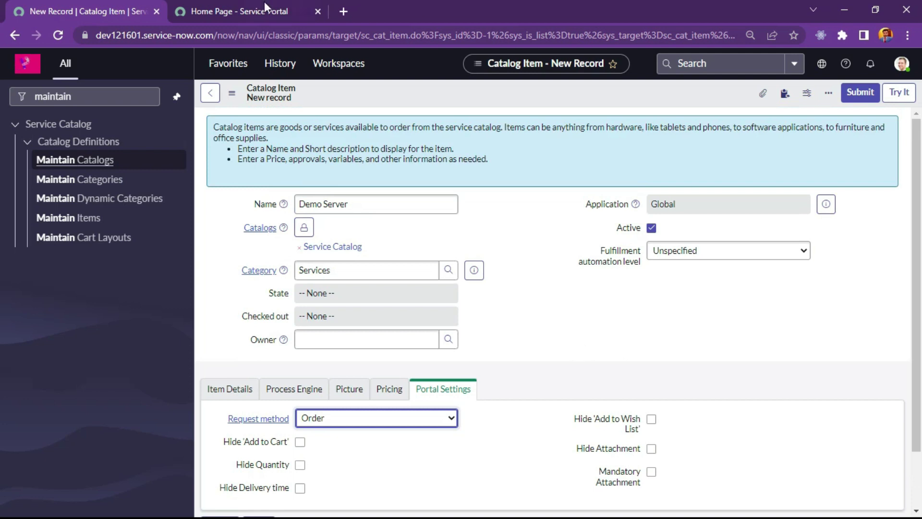
scroll(509, 428, down, 2)
scroll(500, 436, up, 2)
scroll(557, 383, down, 1)
scroll(557, 382, up, 1)
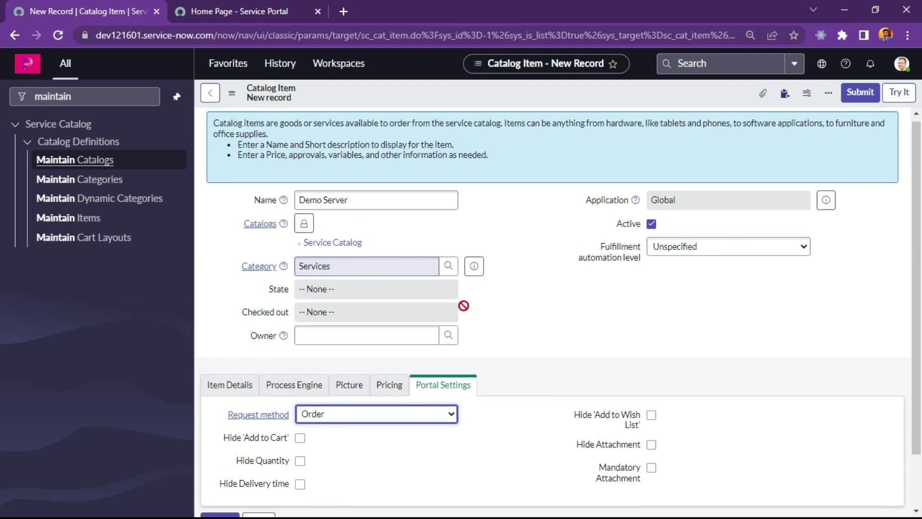
right_click(517, 97)
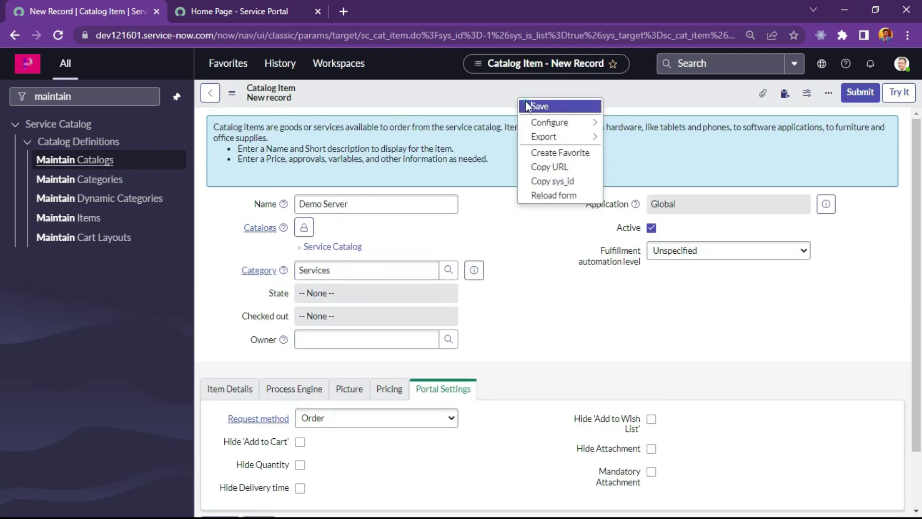
click(527, 106)
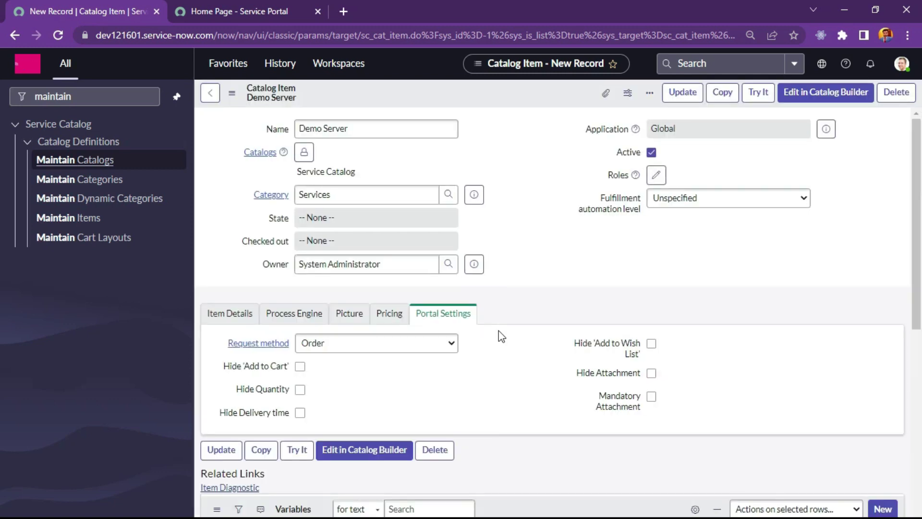
scroll(552, 276, down, 8)
scroll(548, 277, up, 10)
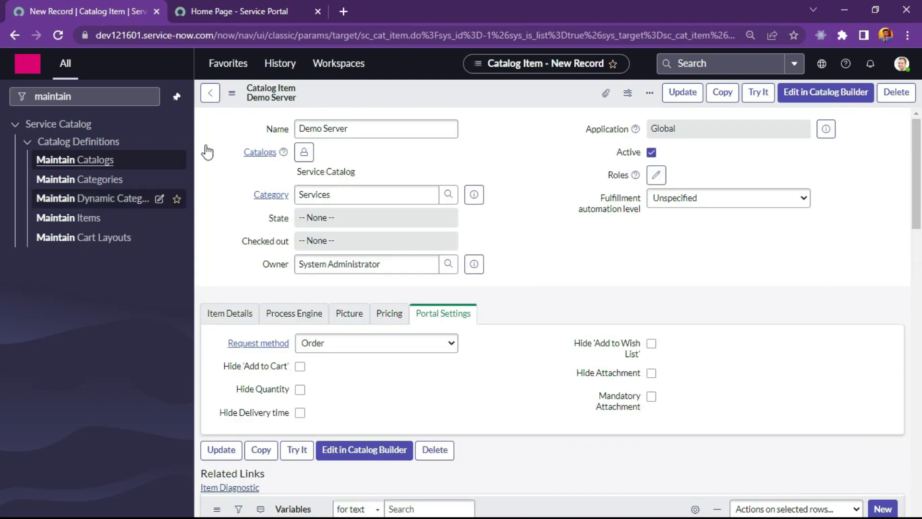
Step: Preview the Demo Server item's order page, check its short description and description, and return to the item record
click(752, 96)
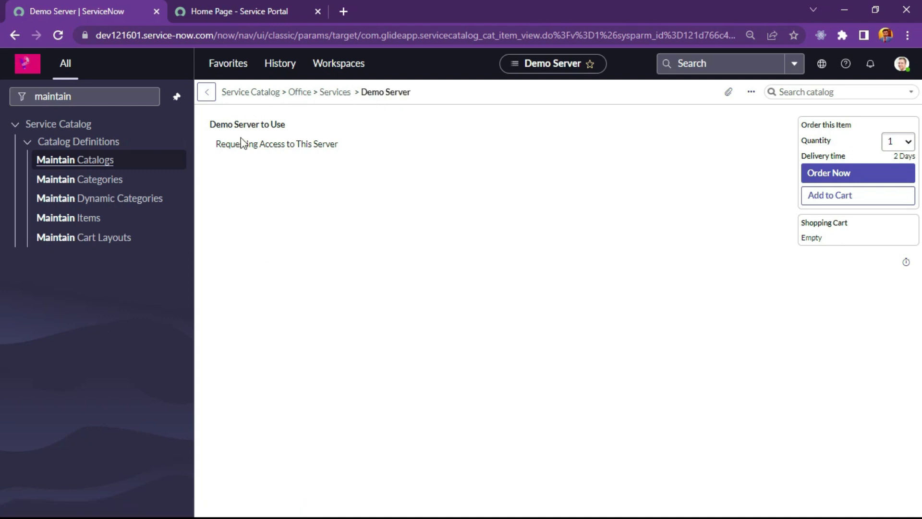
drag(210, 124, 302, 132)
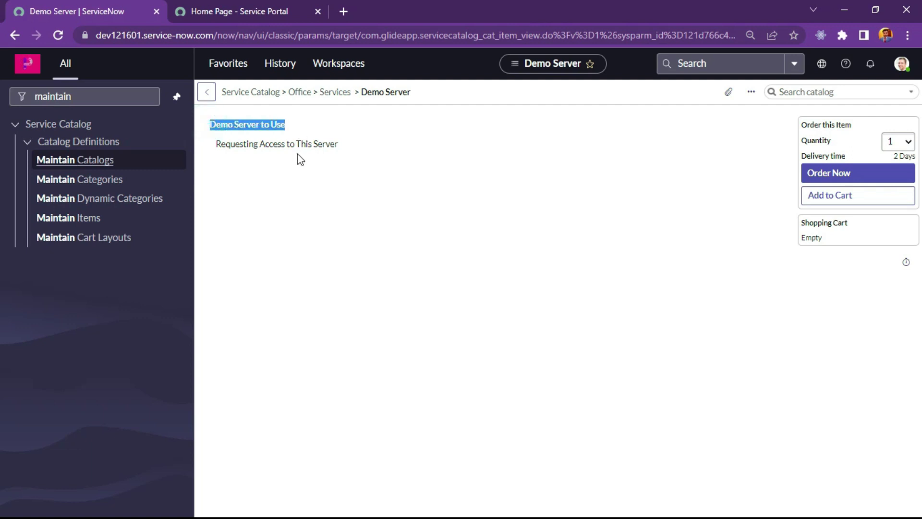
click(284, 141)
click(283, 140)
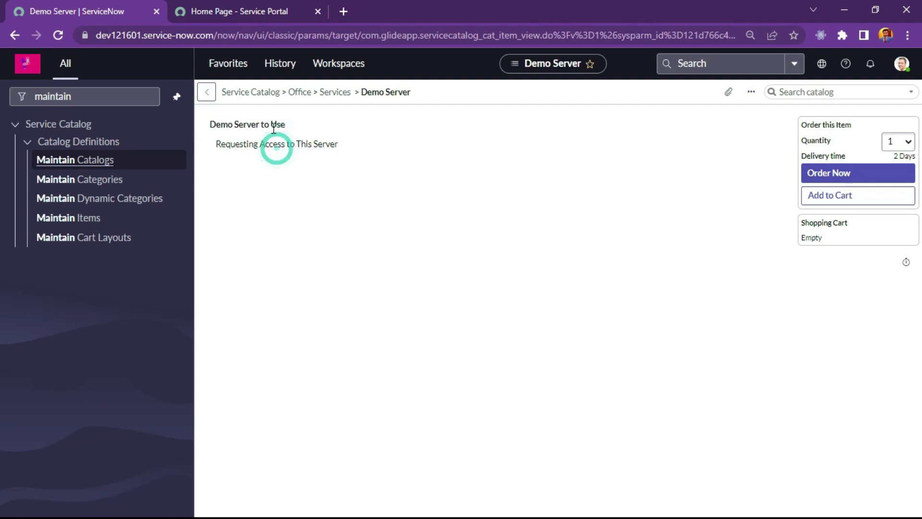
right_click(418, 86)
click(439, 94)
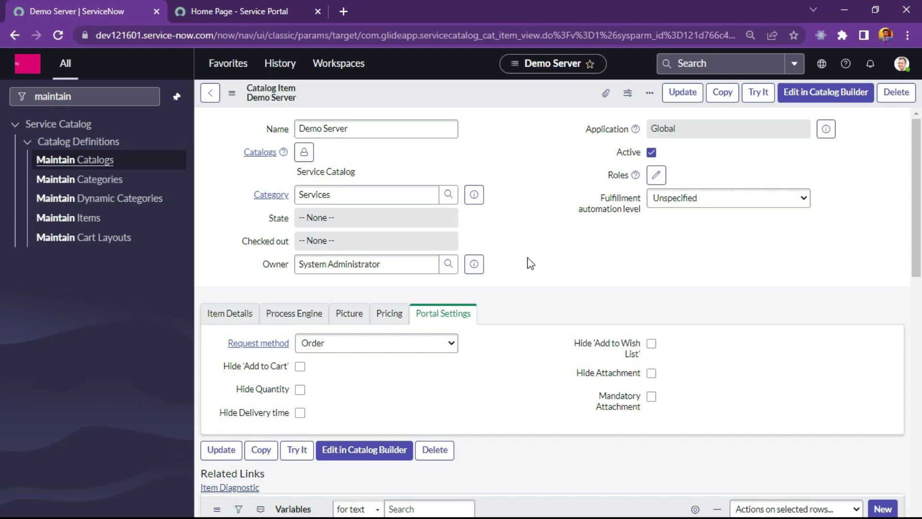
Step: Start a new variable record from the Variables related list of the Demo Server catalog item
scroll(523, 294, down, 3)
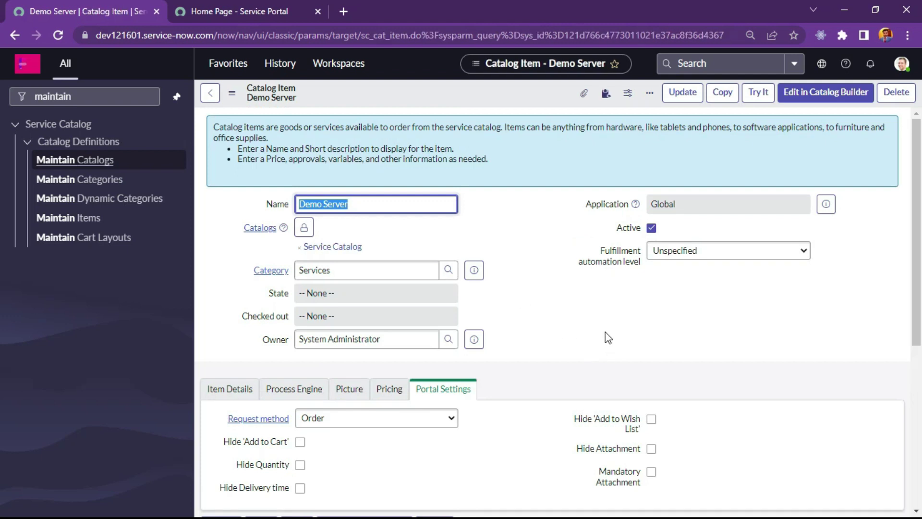
scroll(605, 338, down, 5)
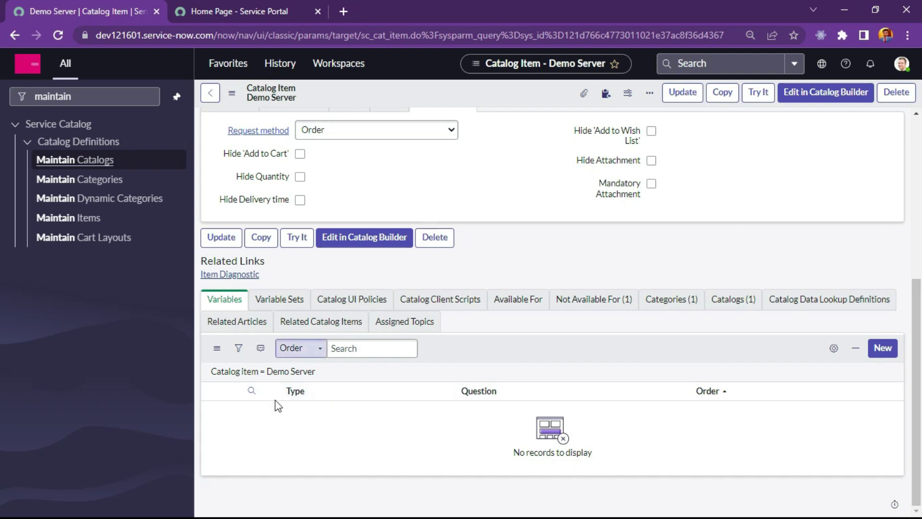
click(273, 300)
click(227, 300)
click(319, 296)
click(284, 307)
click(236, 300)
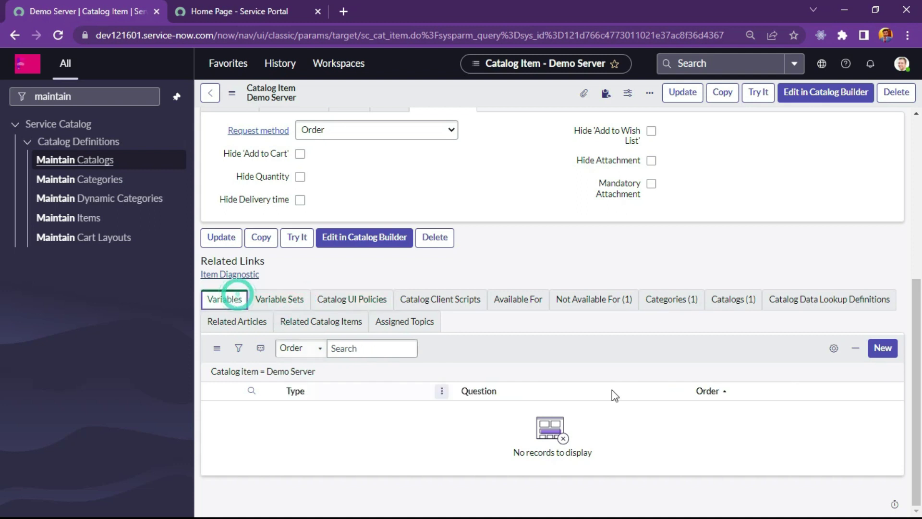
click(881, 348)
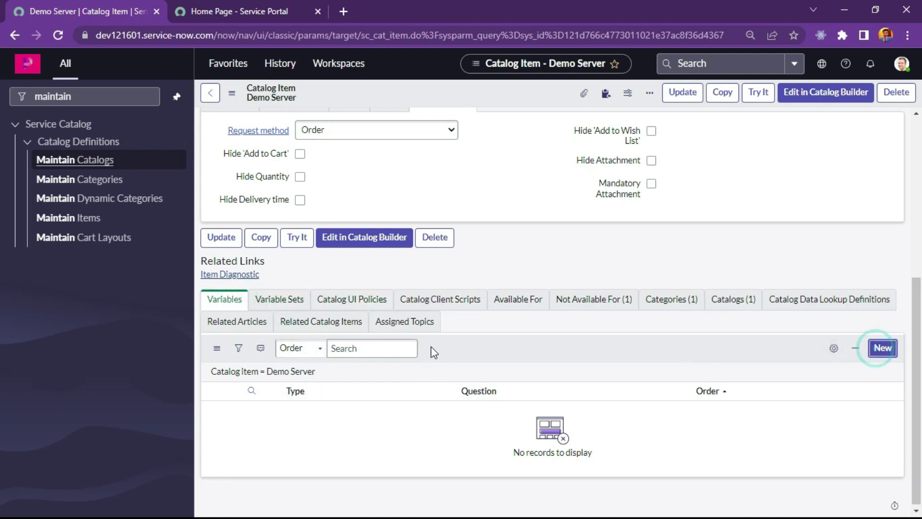
scroll(469, 401, up, 5)
scroll(471, 401, down, 5)
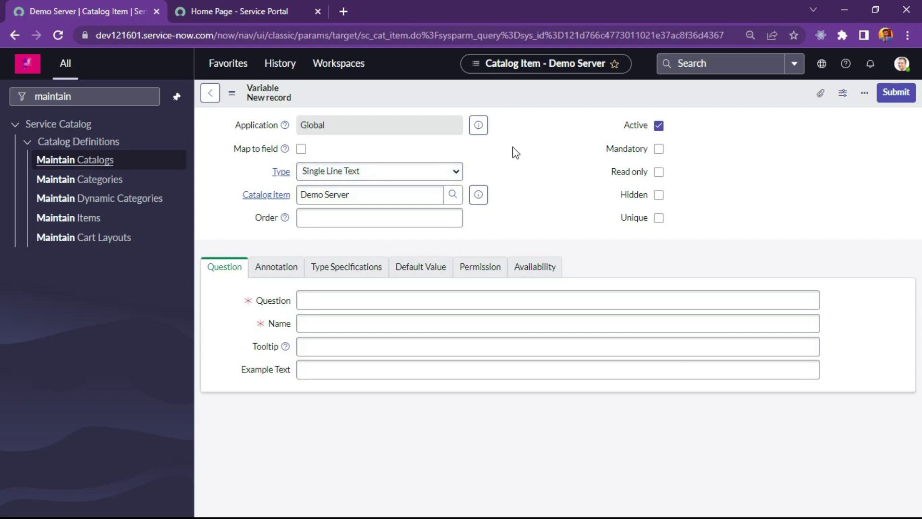
Step: Look through the variable types, choose Single Line Text, set the order to 100 and make the variable mandatory
click(358, 172)
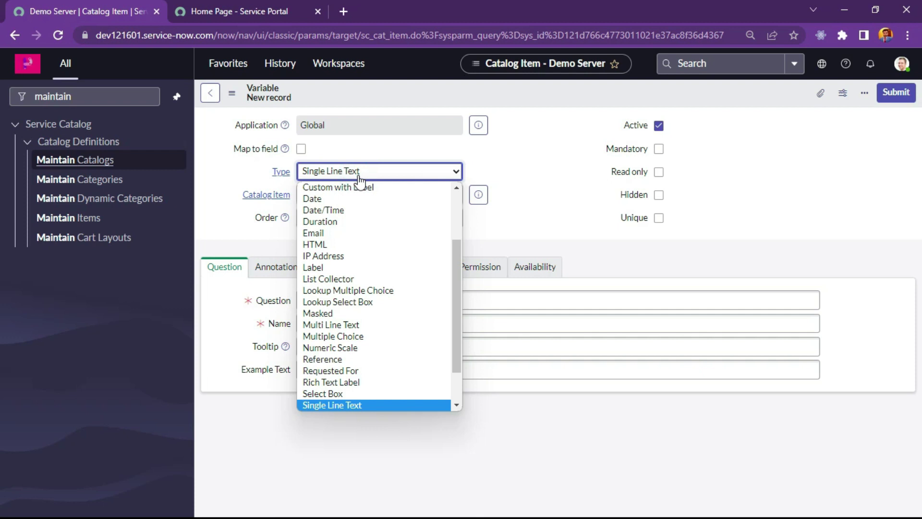
drag(453, 287, 453, 344)
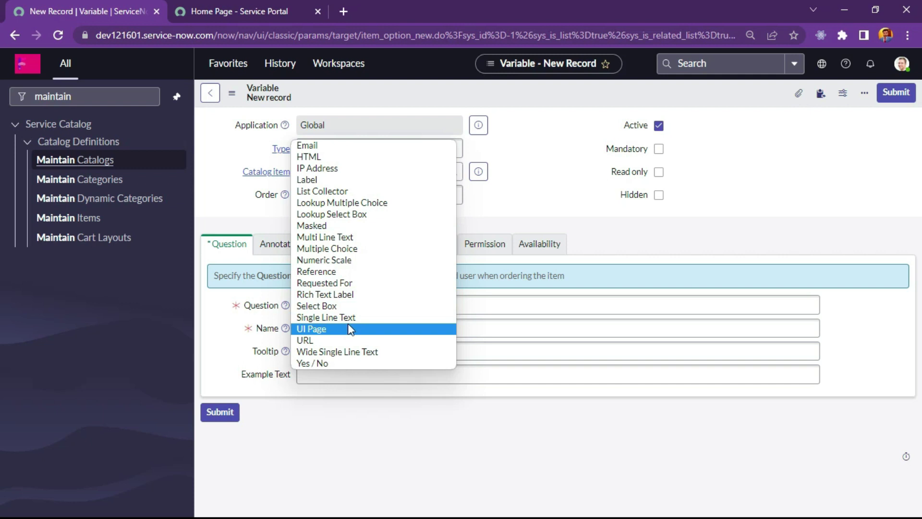
scroll(353, 267, up, 3)
scroll(350, 269, down, 3)
click(346, 318)
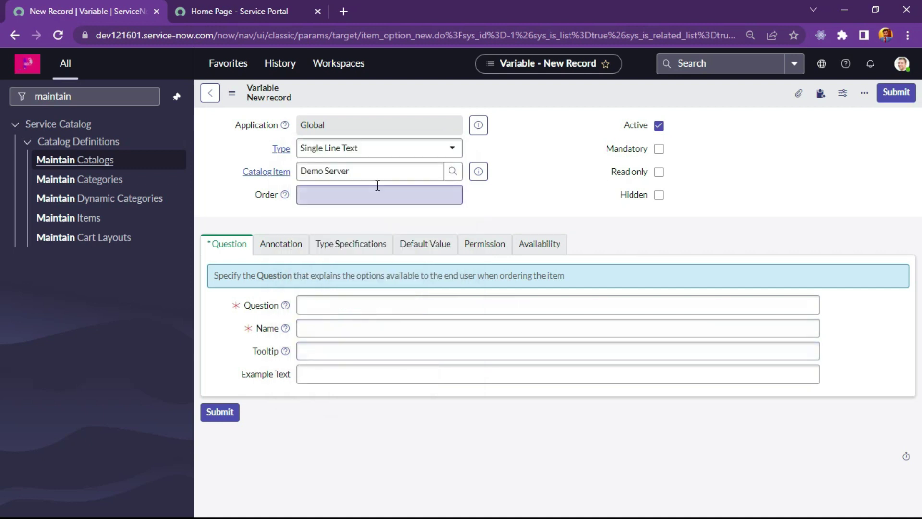
click(331, 194)
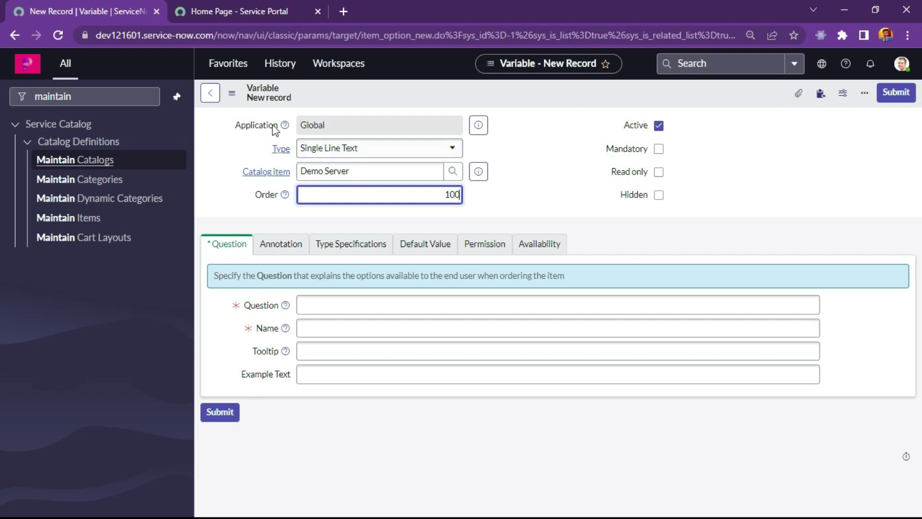
click(641, 148)
click(660, 152)
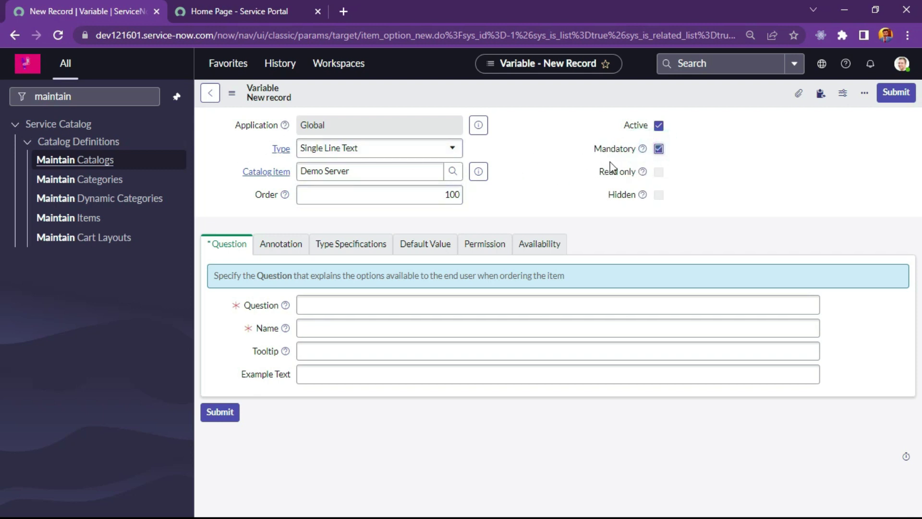
click(550, 178)
Step: Enter "What is the name of server?" as the variable's question and check its Name, Tooltip and Example Text fields
click(227, 241)
click(336, 297)
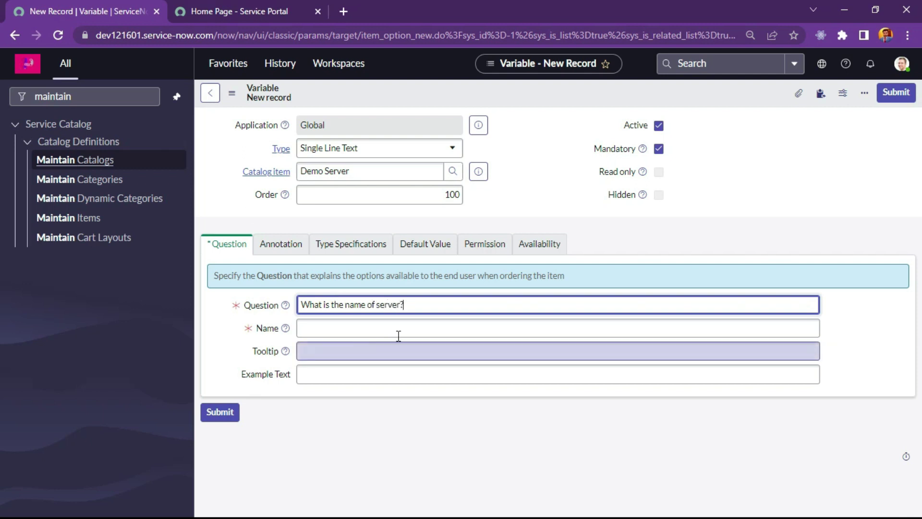
click(426, 326)
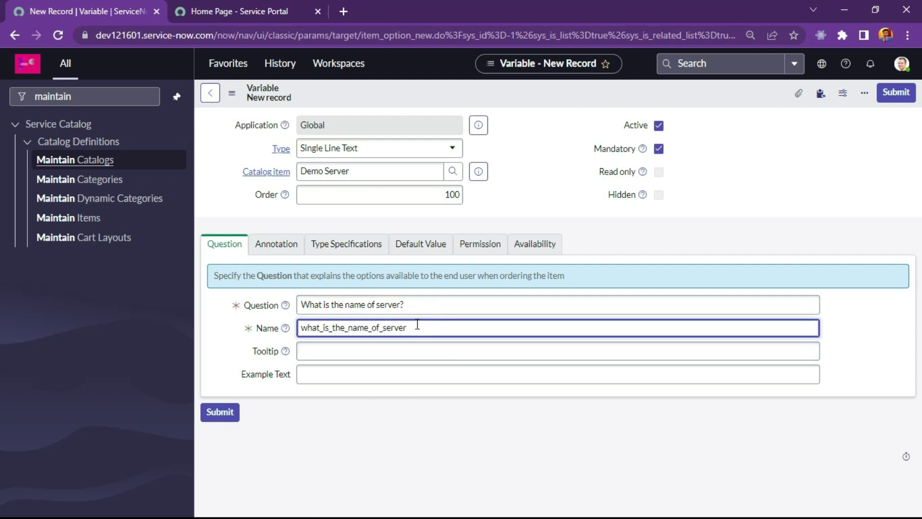
drag(409, 305, 300, 305)
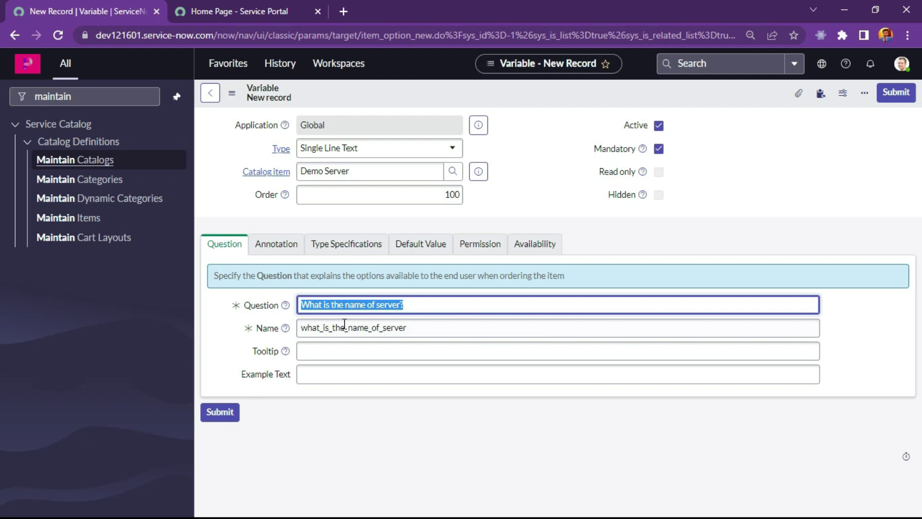
drag(426, 326, 289, 330)
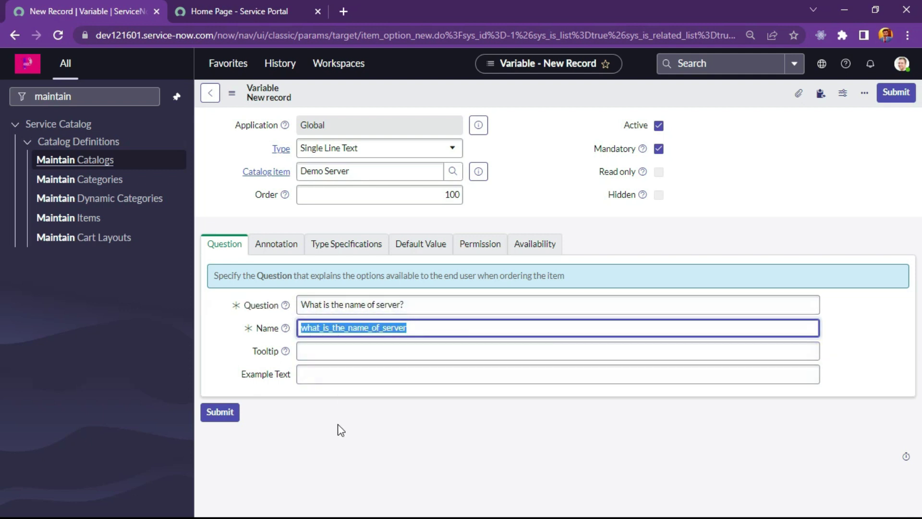
click(329, 351)
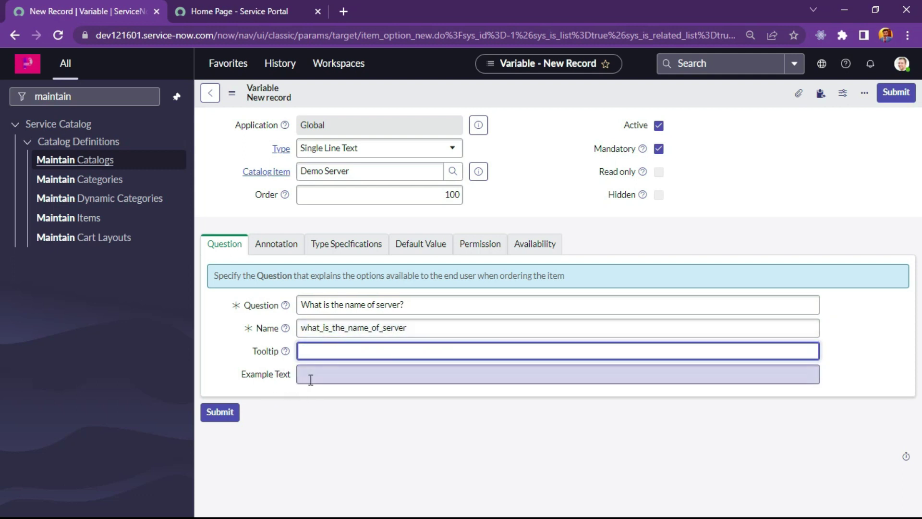
click(364, 346)
click(367, 417)
Step: Review the variable's annotation settings, switching Show help on and back off
click(294, 250)
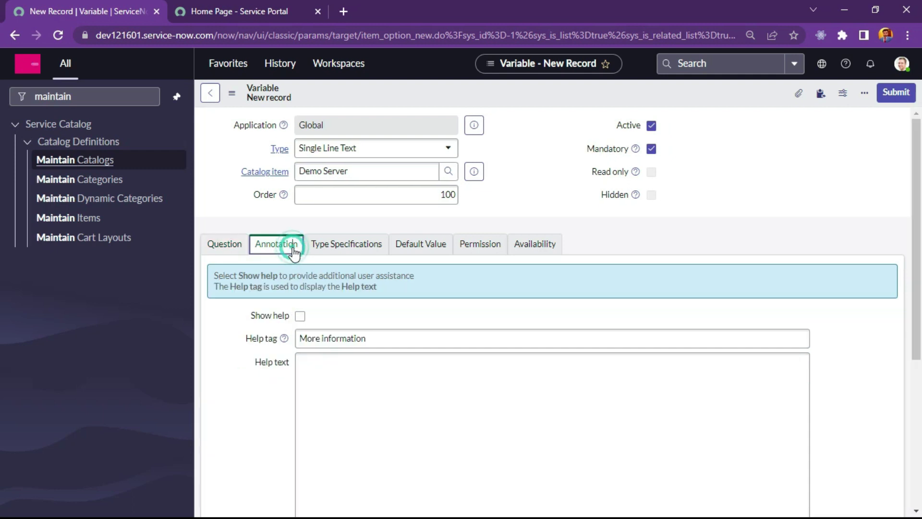
scroll(294, 413, down, 5)
scroll(239, 437, up, 5)
click(300, 316)
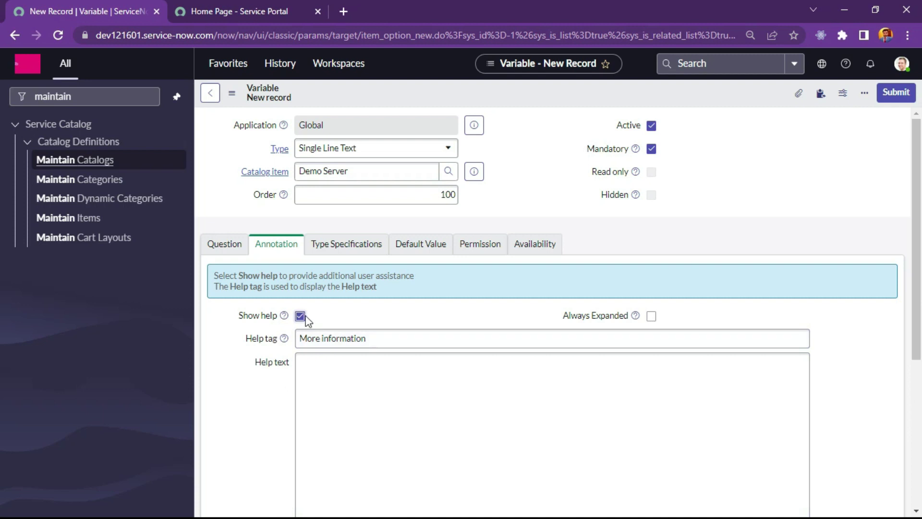
click(300, 316)
Step: Review the variable's type specifications, default value, permission roles and availability options without changing them
click(342, 245)
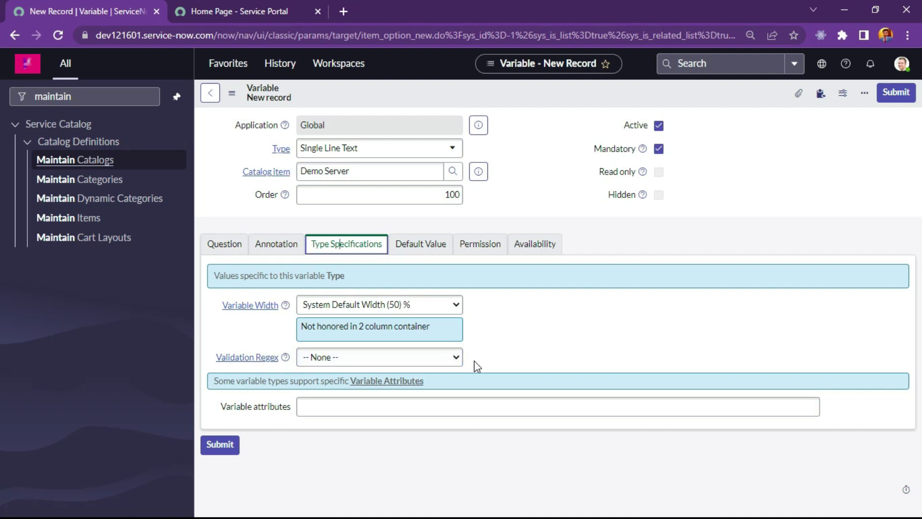
click(401, 246)
click(319, 354)
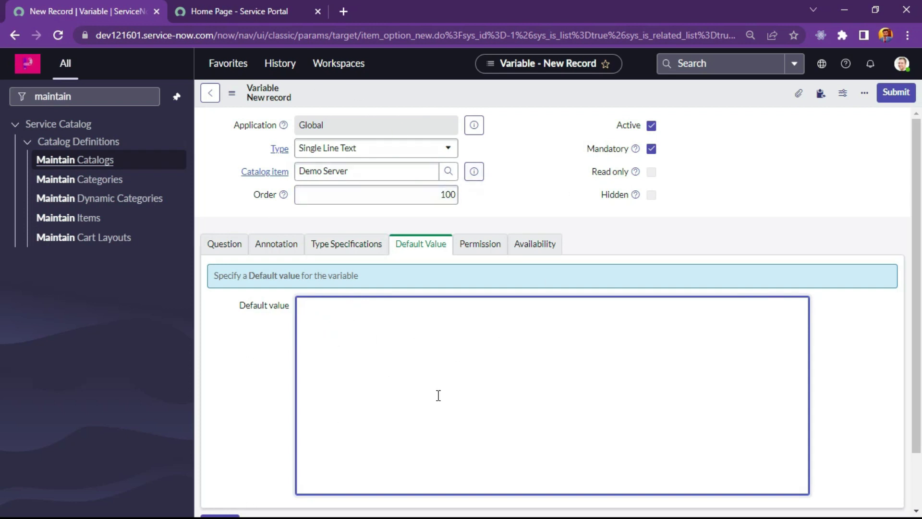
click(480, 245)
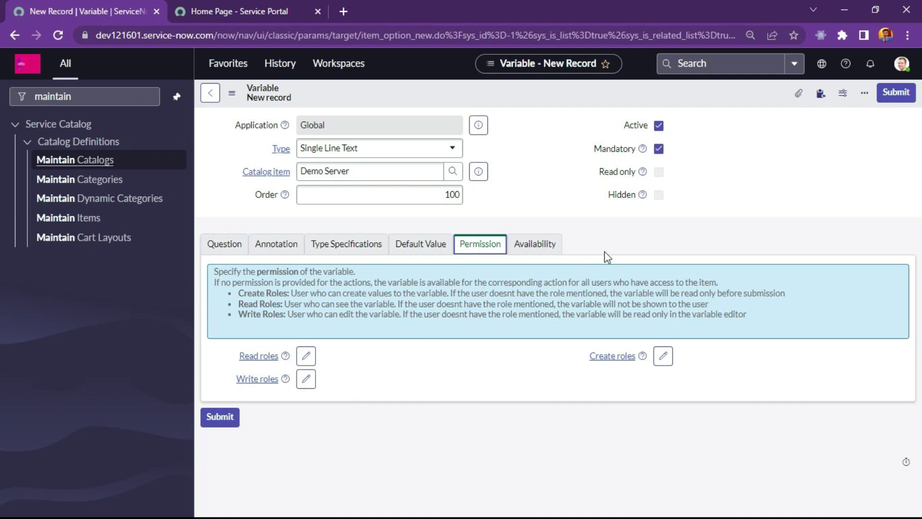
click(530, 244)
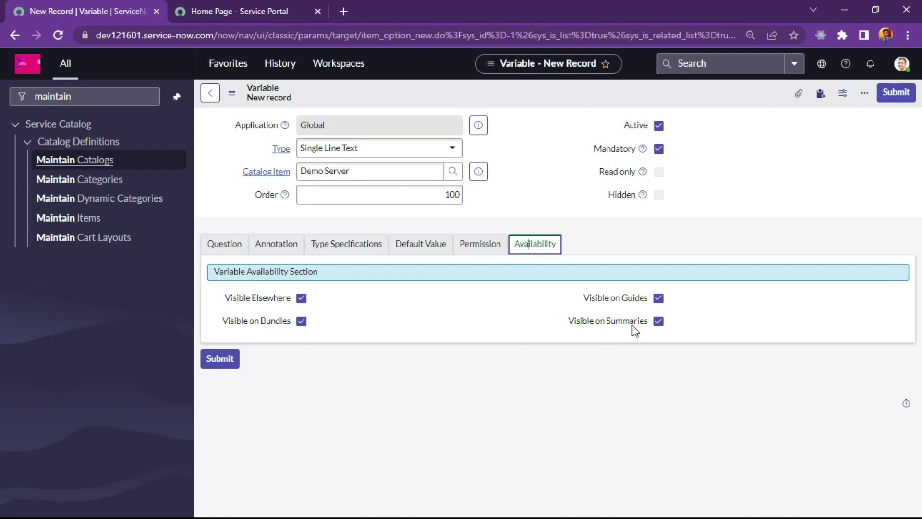
click(469, 306)
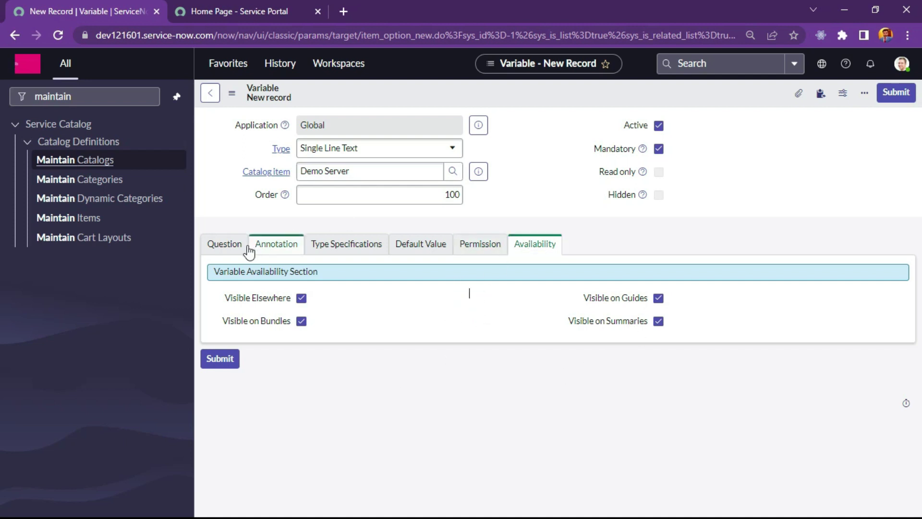
Step: Submit the new variable and preview the Demo Server item's order page
click(224, 244)
click(895, 93)
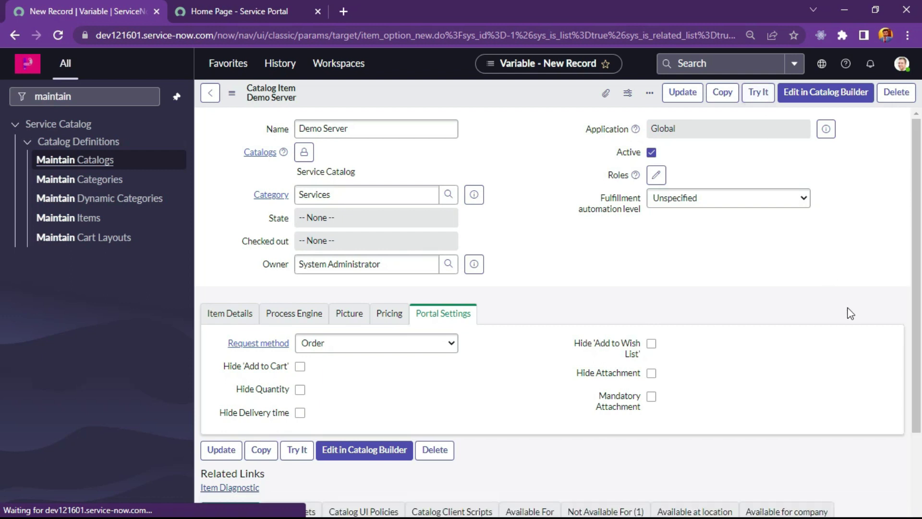
click(756, 99)
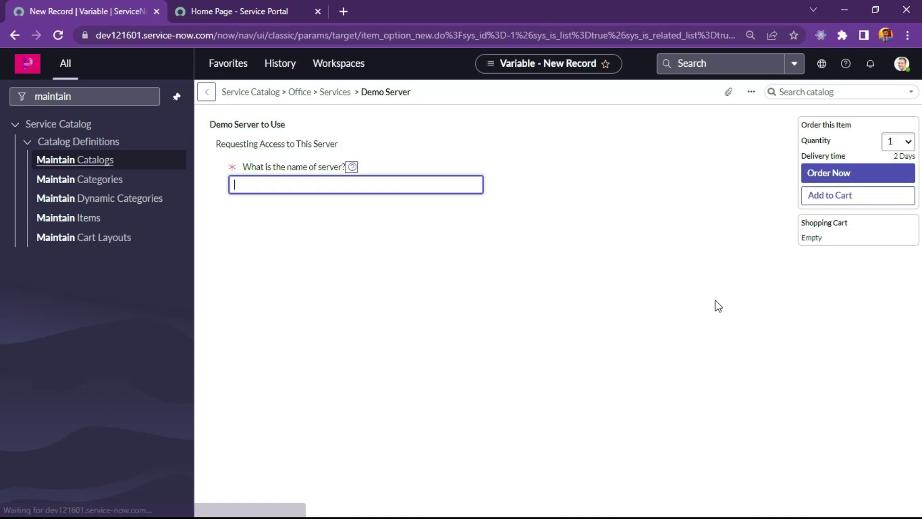
click(349, 182)
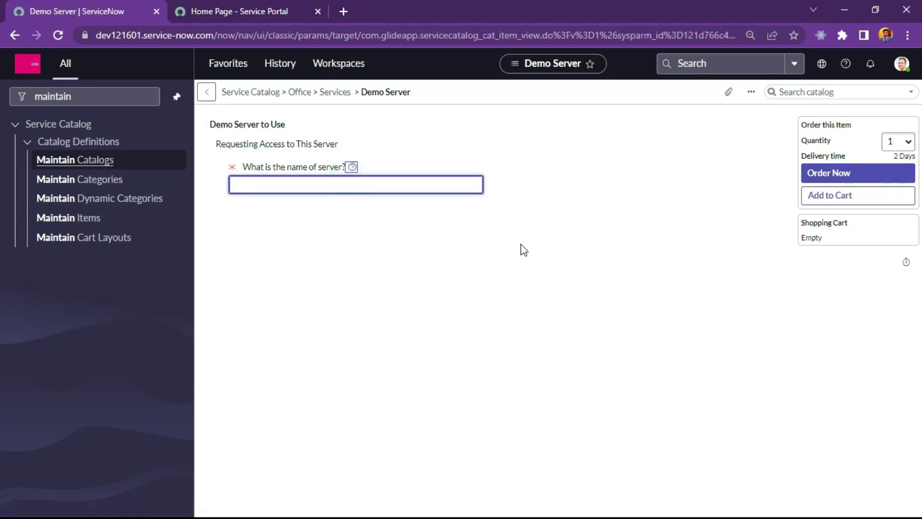
text(ewgydcxswagbek sgb)
key(BackSpace)
key(BackSpace)
key(BackSpace)
key(BackSpace)
key(BackSpace)
key(BackSpace)
key(BackSpace)
key(BackSpace)
key(BackSpace)
key(BackSpace)
key(BackSpace)
click(521, 246)
Step: Answer the server name question with "Linux Server", order the item and read the order status message
click(301, 192)
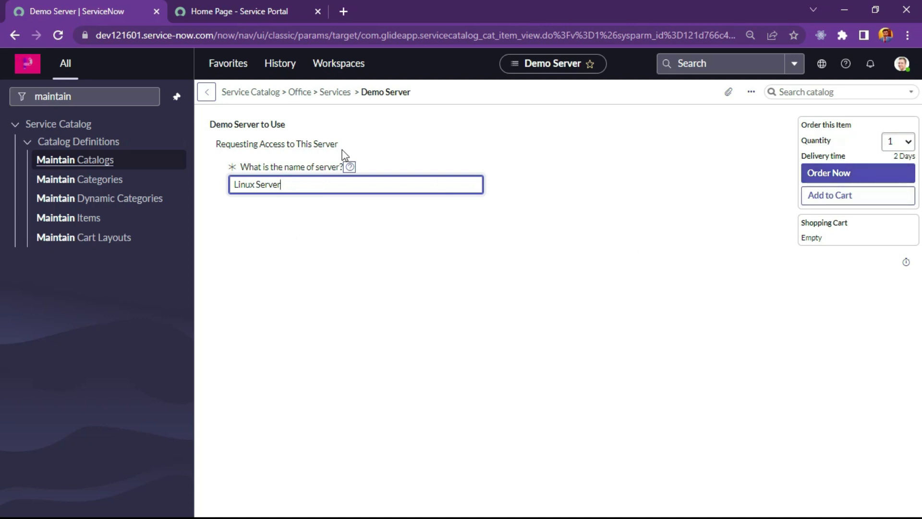
click(442, 100)
click(835, 172)
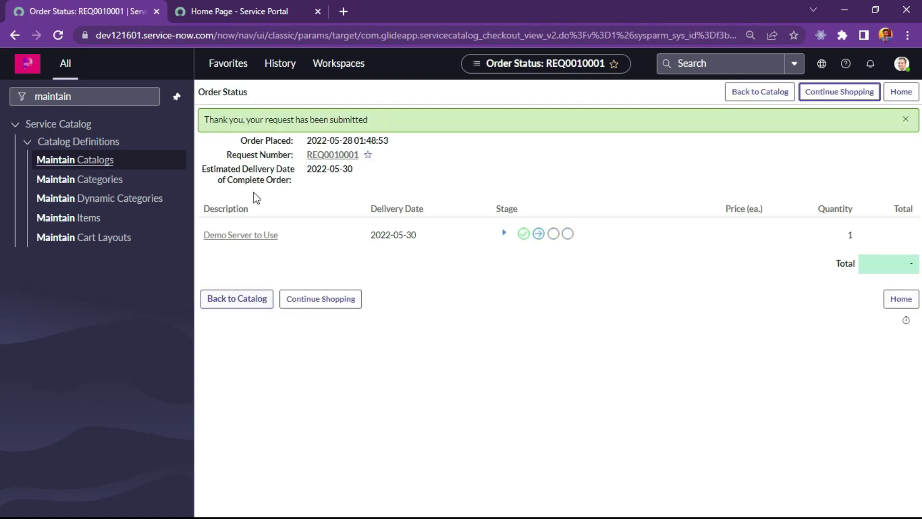
drag(380, 120, 207, 120)
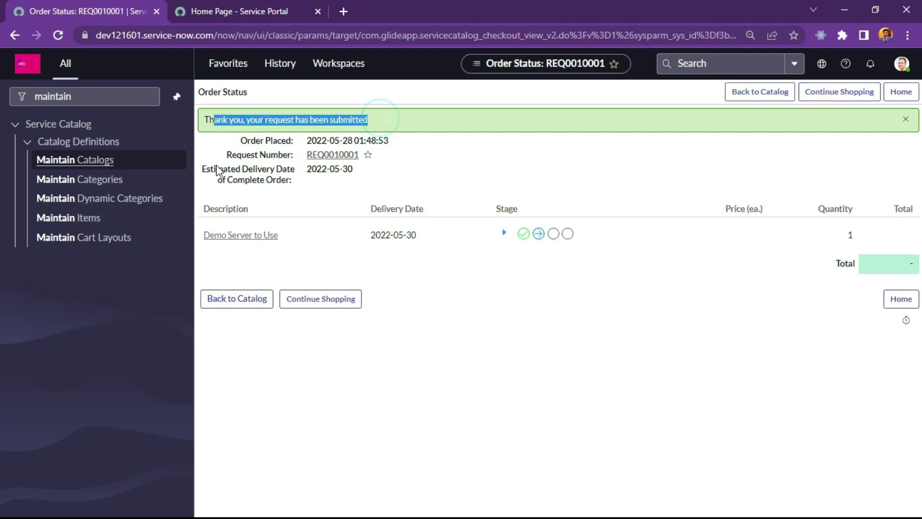
click(430, 364)
Step: Open the submitted request and bring up its requested item record in a separate browser tab
click(332, 154)
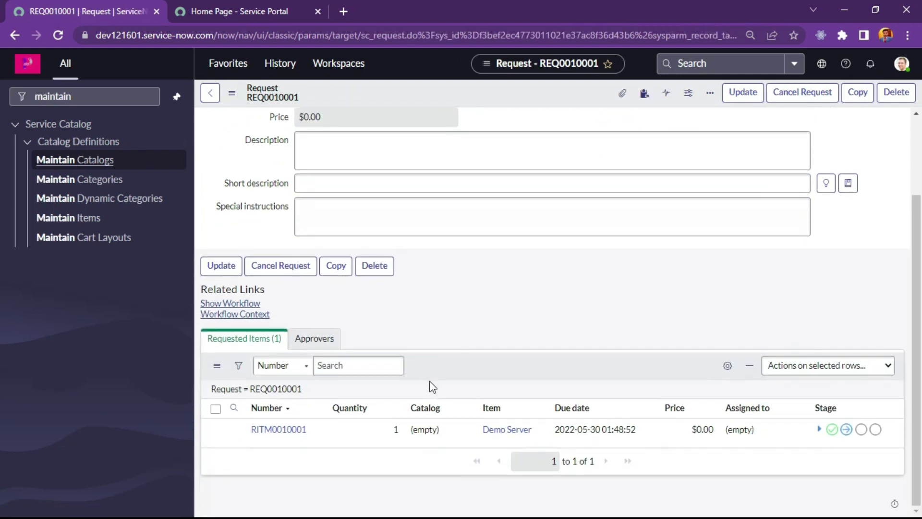
scroll(273, 432, down, 2)
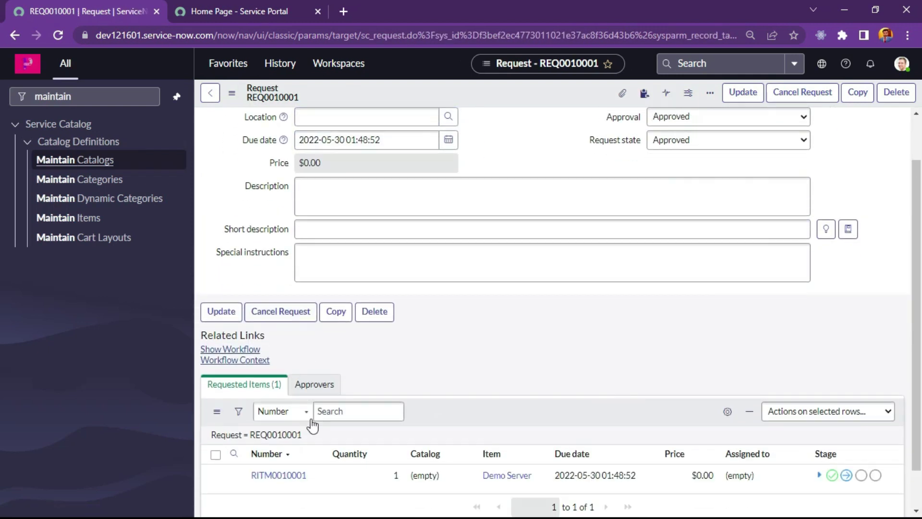
middle_click(271, 429)
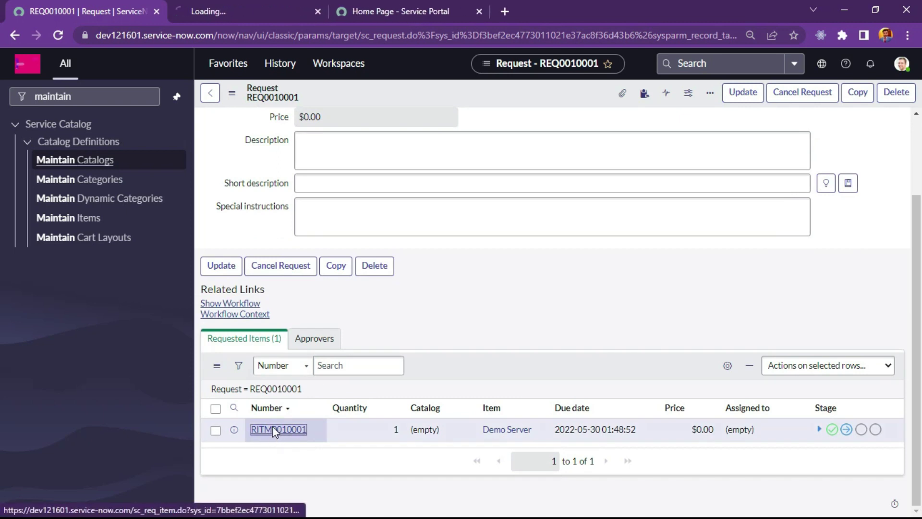
click(252, 2)
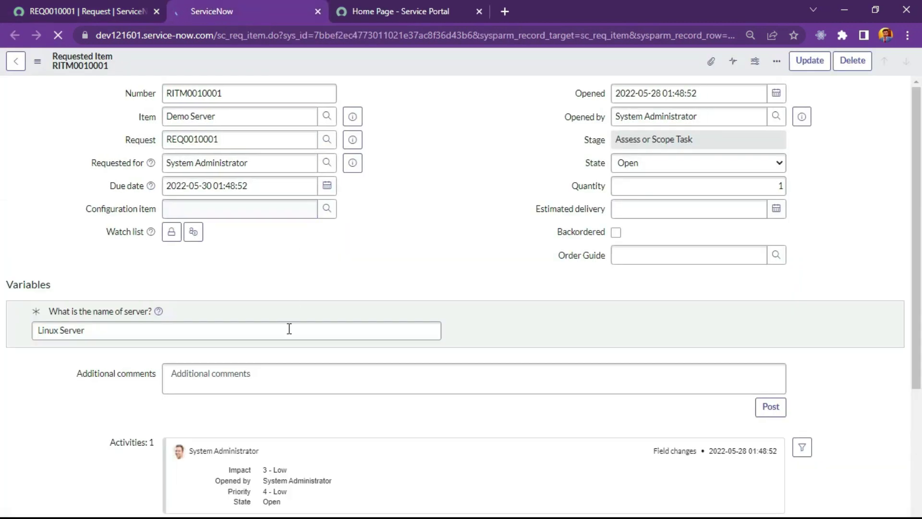
Step: Examine the requested item's details, including the ordered item and the answer stored under Variables
scroll(294, 329, down, 6)
scroll(274, 358, up, 2)
scroll(314, 373, up, 2)
click(54, 118)
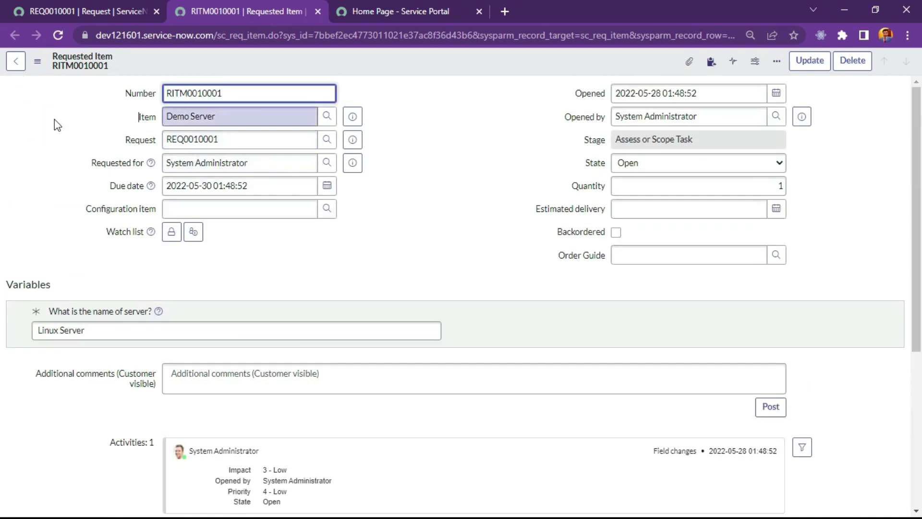
click(414, 207)
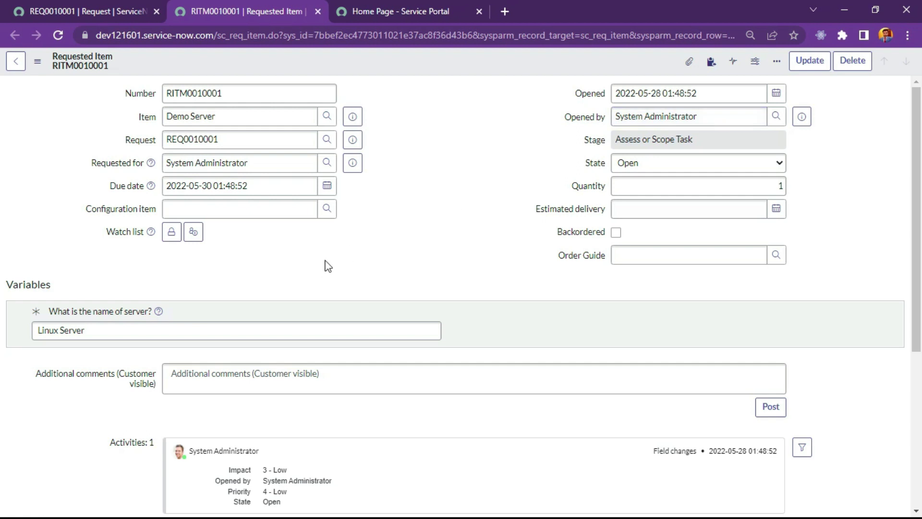
triple_click(232, 117)
click(342, 283)
scroll(344, 284, down, 1)
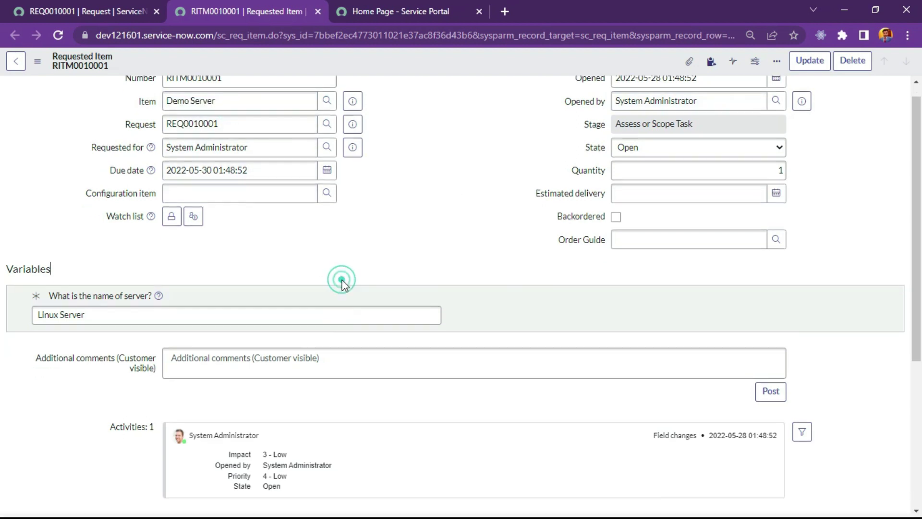
Step: Examine the requested item's variable question and answer, its activities and its related catalog tasks
scroll(343, 282, down, 3)
drag(50, 243, 161, 257)
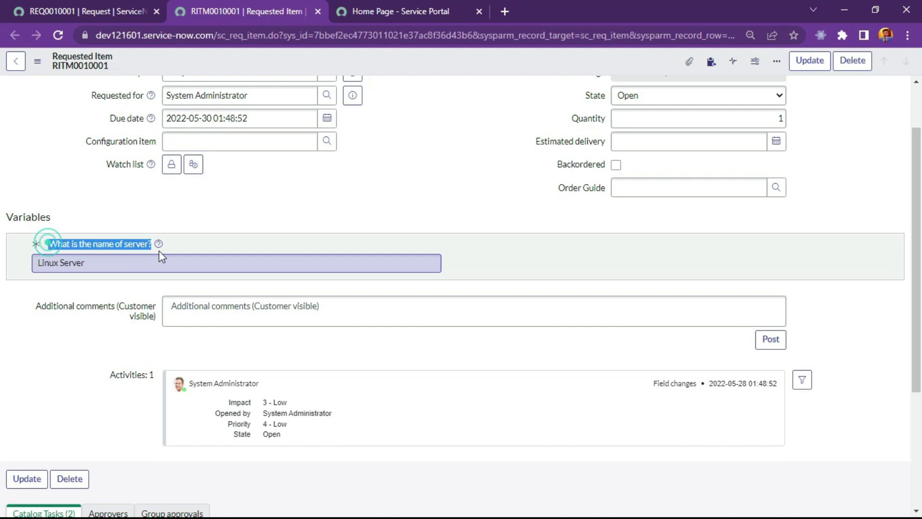
click(214, 243)
scroll(215, 243, down, 10)
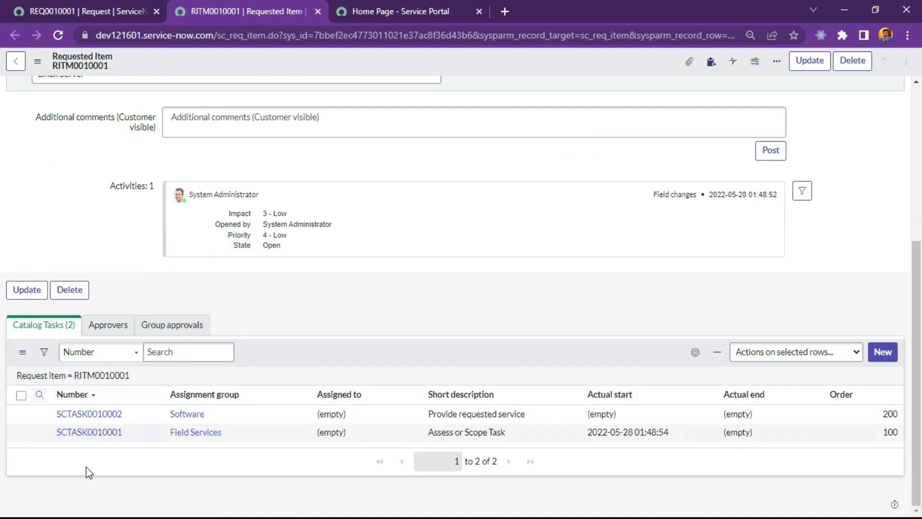
scroll(332, 376, up, 13)
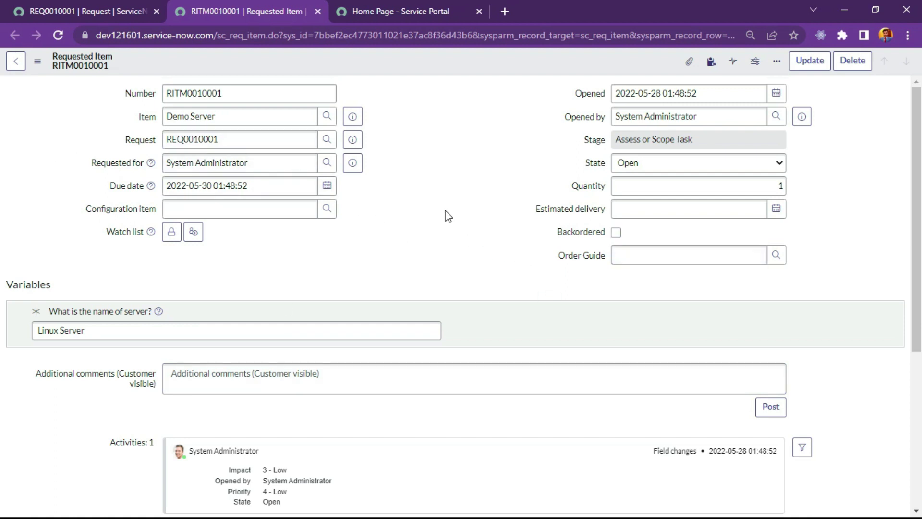
scroll(434, 333, down, 5)
scroll(434, 344, up, 5)
click(437, 339)
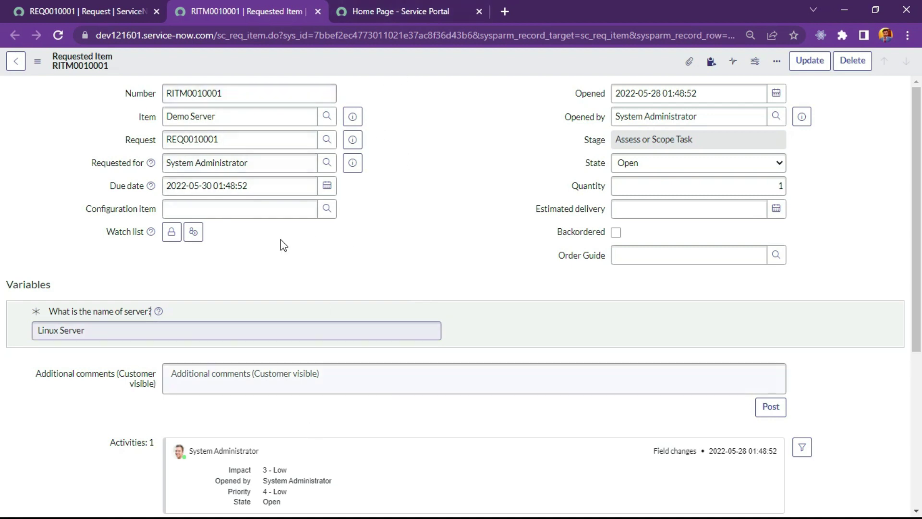
Step: Switch to the Service Portal, browse the catalog through Request Something and open the Demo Server item
click(413, 7)
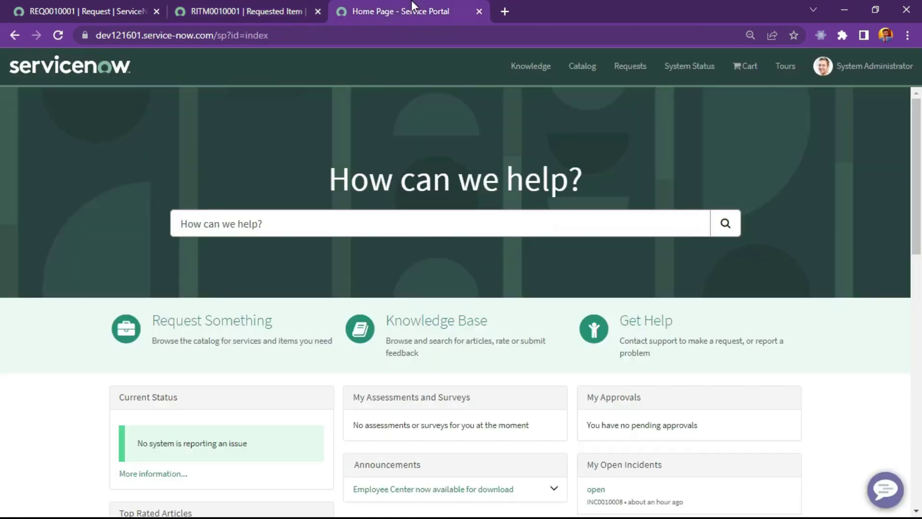
click(219, 330)
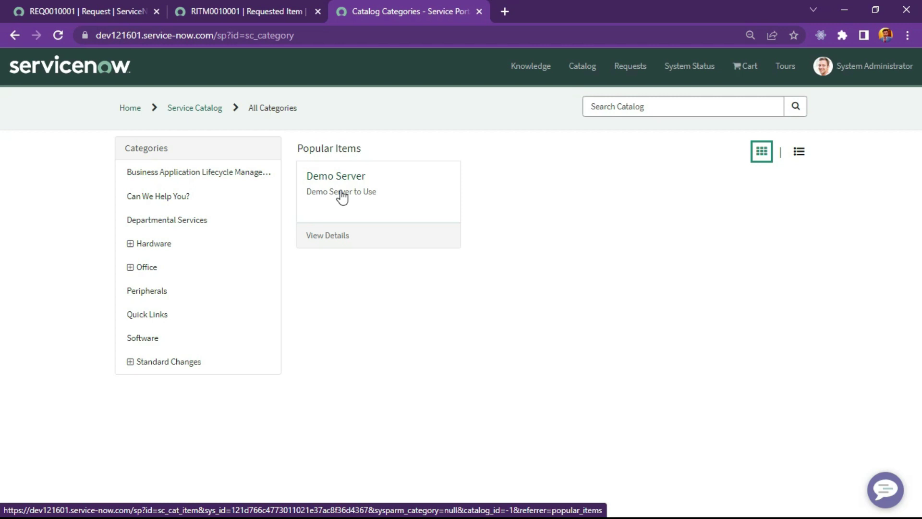
click(227, 7)
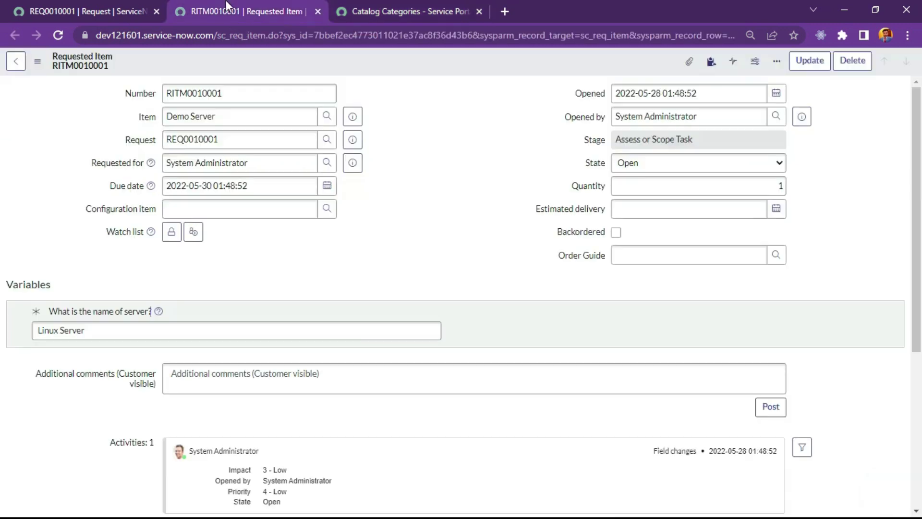
click(68, 2)
click(406, 7)
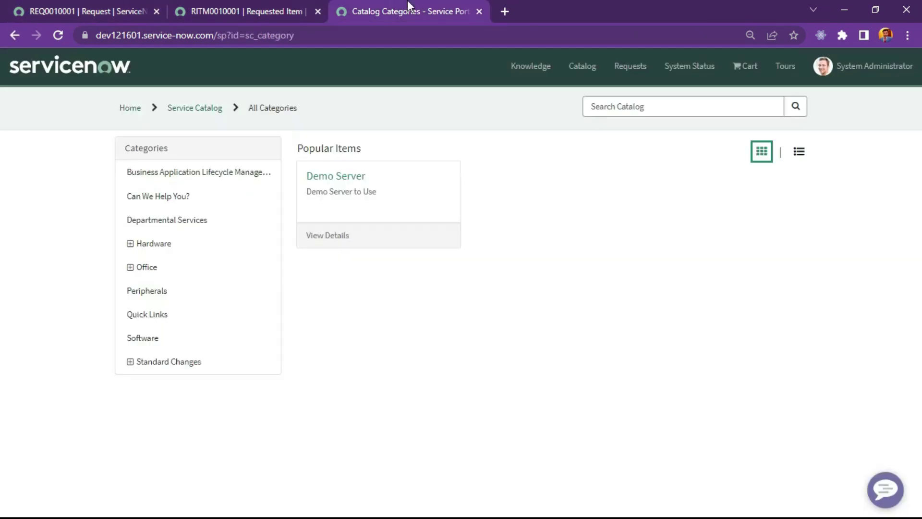
click(347, 181)
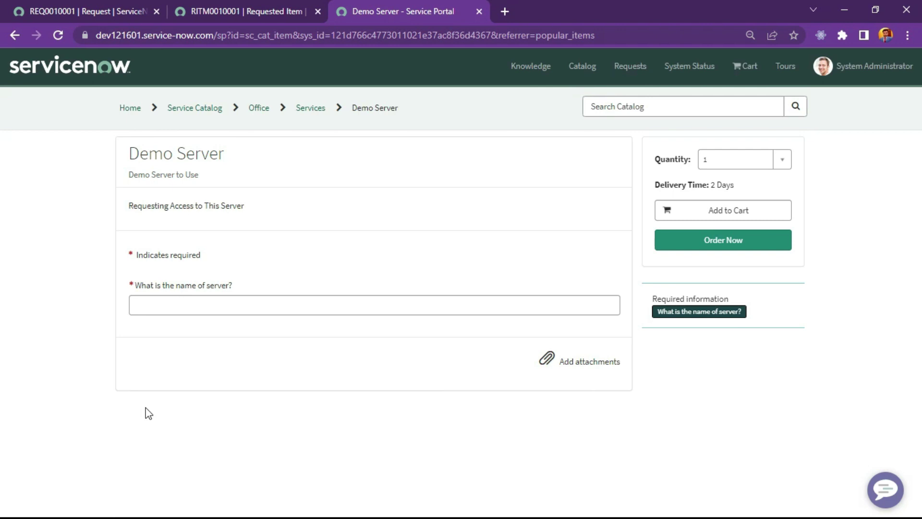
Step: Answer the server name question with "Test Server", order the item through checkout and expand its stage details
click(229, 306)
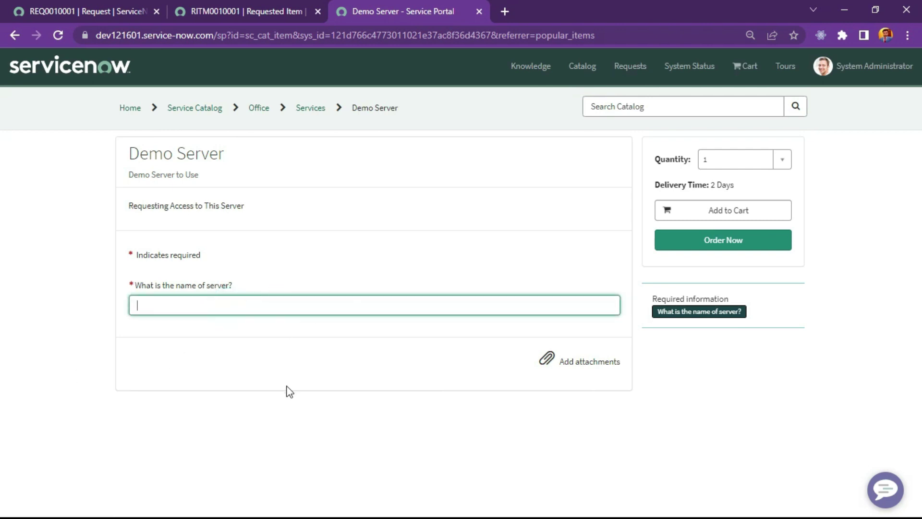
text(Test Server)
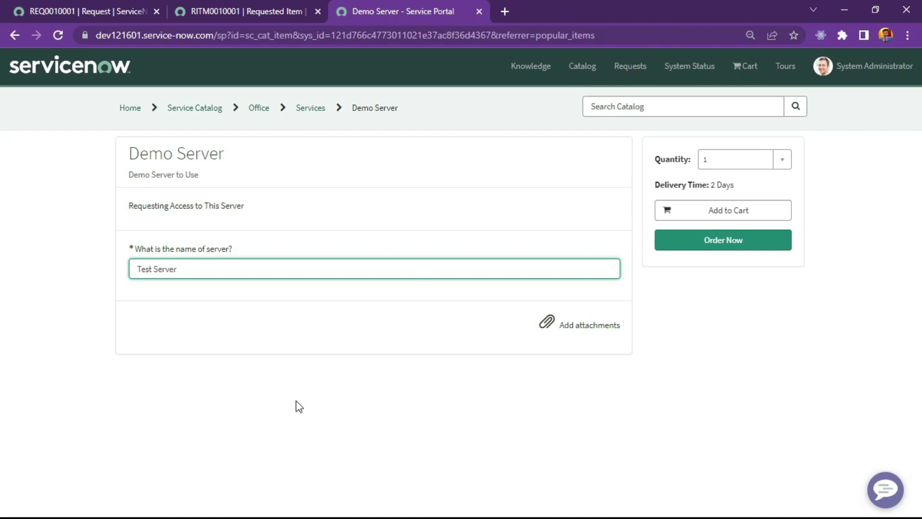
click(720, 243)
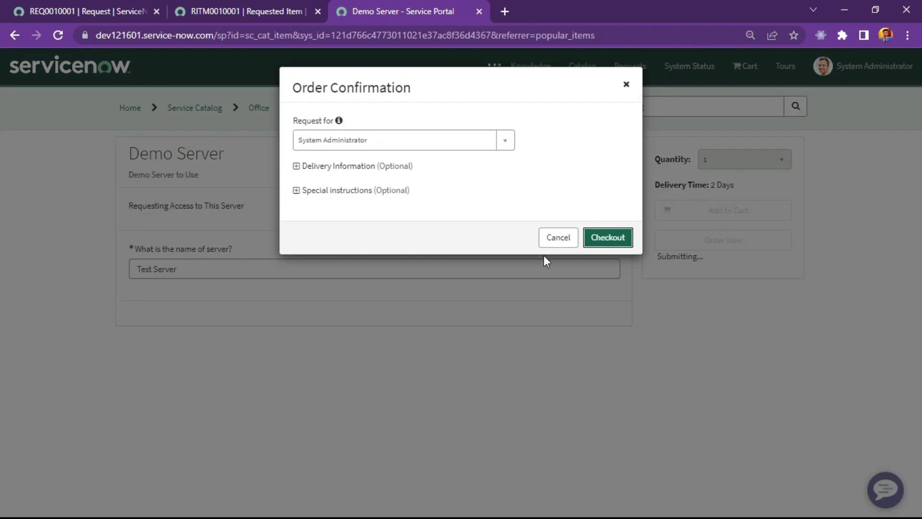
click(603, 246)
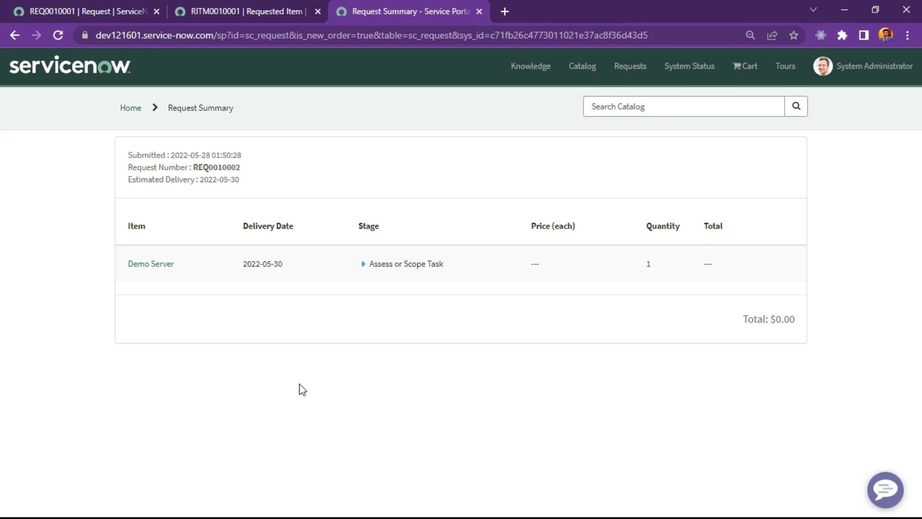
click(364, 264)
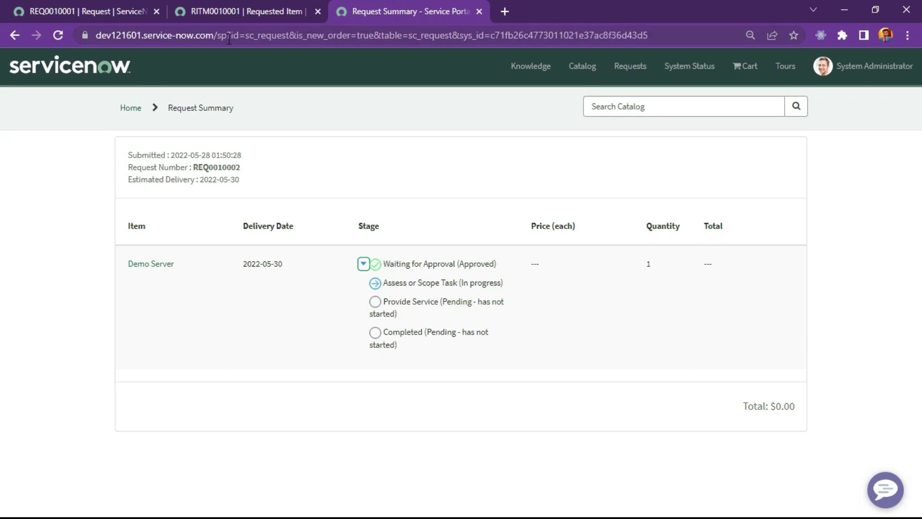
Step: Return the Service Portal to its home page by loading the instance's /sp address
drag(220, 37, 717, 34)
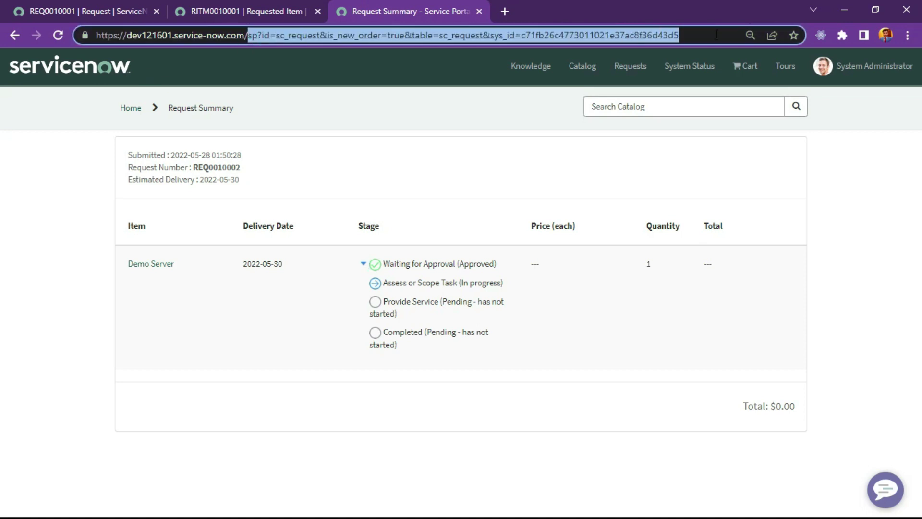
key(BackSpace)
text(sp)
key(Return)
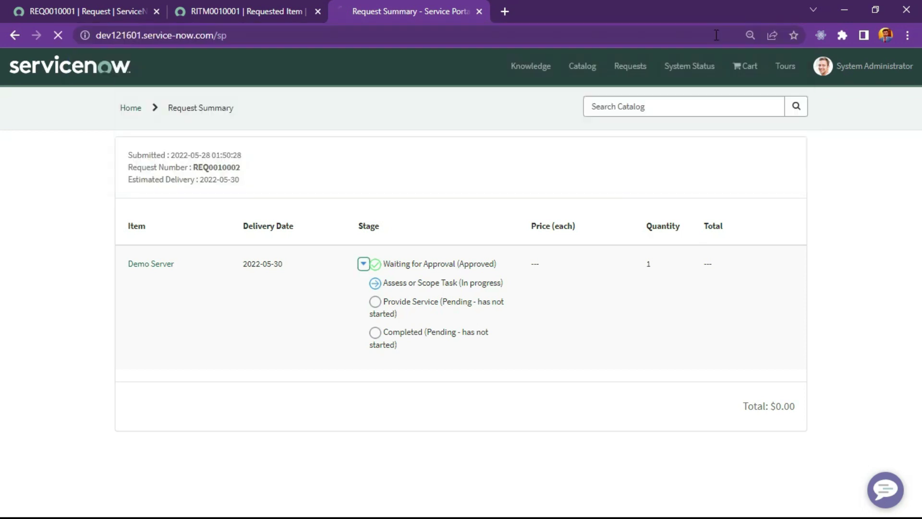
Step: Close the requested item's browser tab and return to the tab showing the request record
click(244, 6)
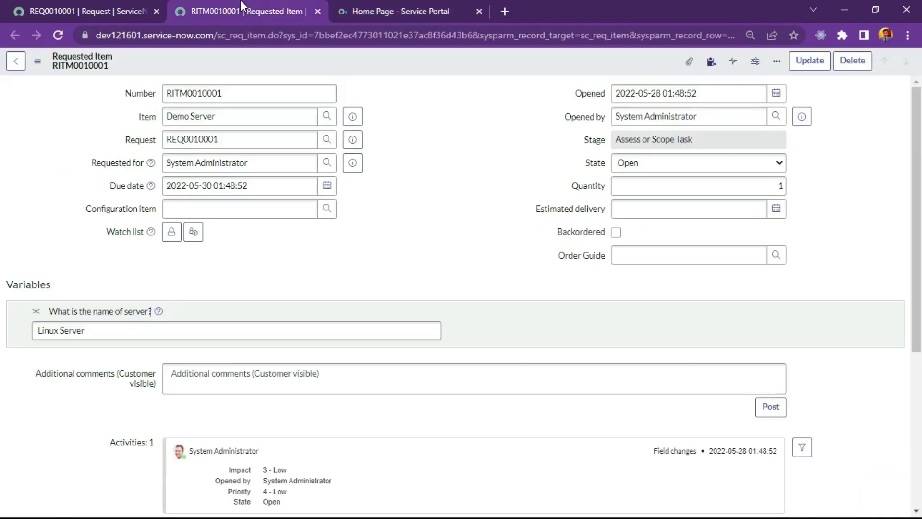
click(111, 8)
click(229, 4)
click(365, 6)
key(ctrl+w)
click(85, 11)
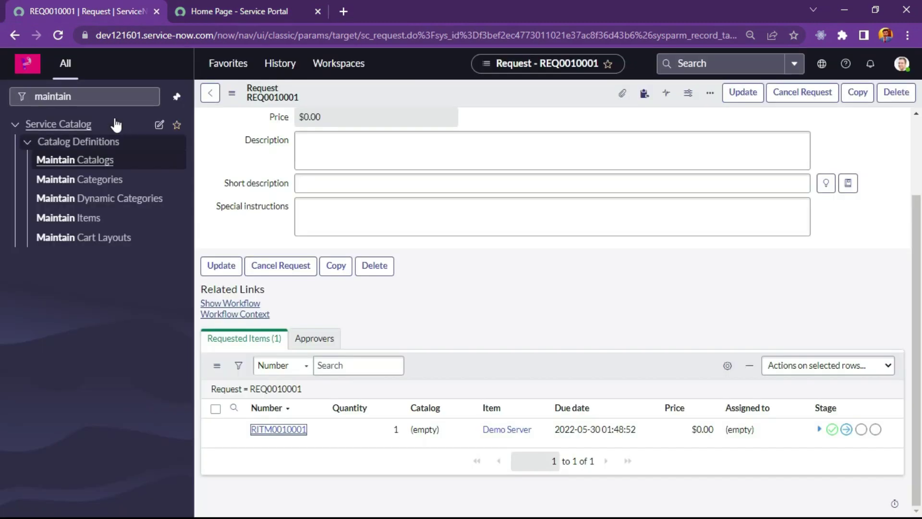
Step: List the catalog items under Maintain Items, sort them by last update and open the Demo Server record
click(93, 98)
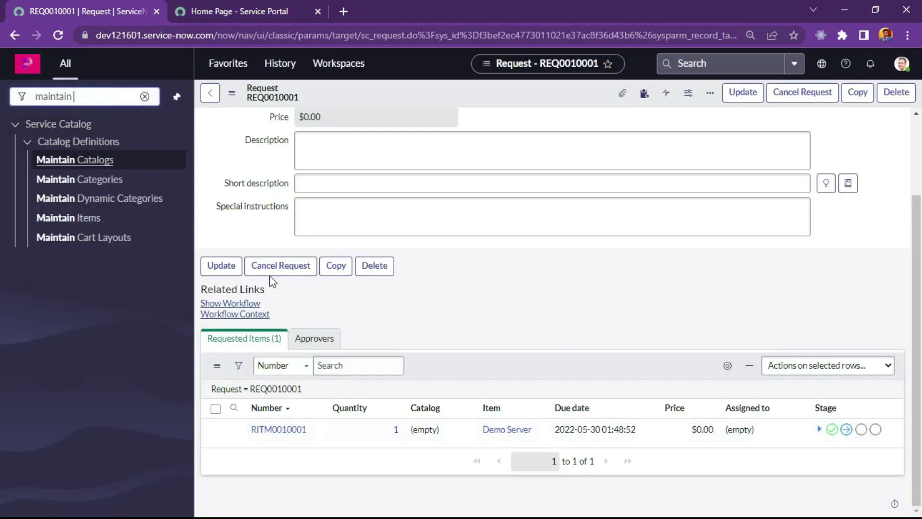
scroll(277, 318, up, 3)
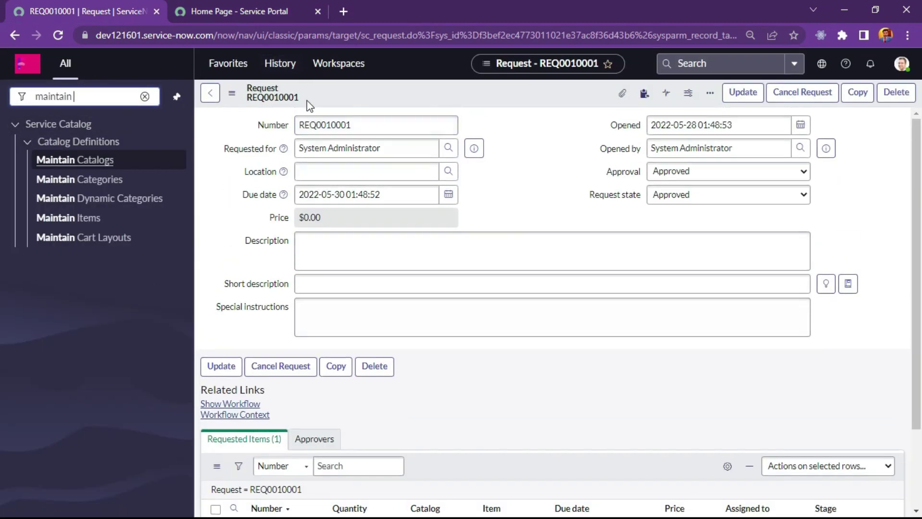
click(91, 218)
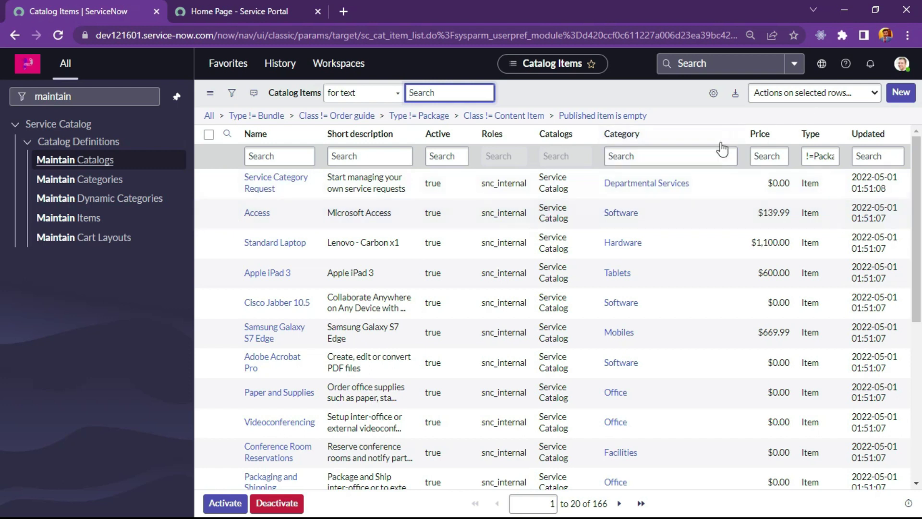
click(869, 140)
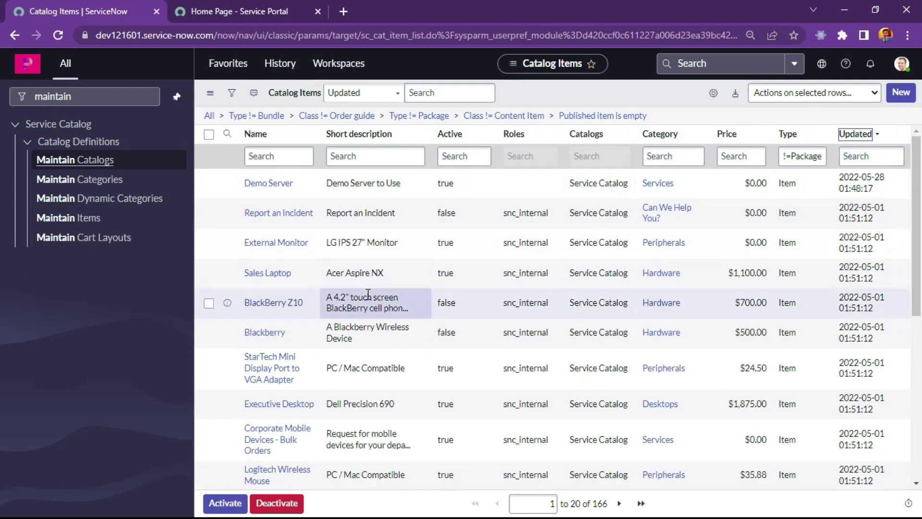
click(266, 184)
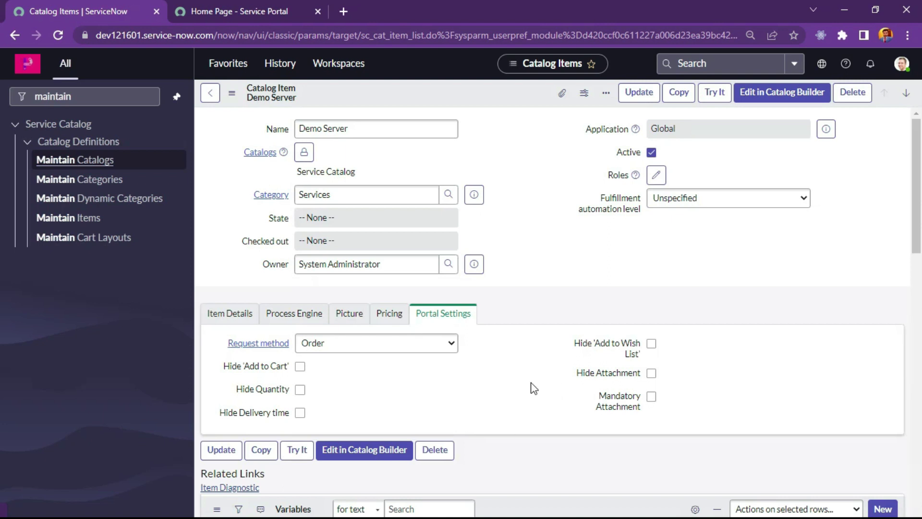
Step: Start a new Single-Row Variable Set from the Demo Server item's Variable Sets list
scroll(531, 384, down, 3)
scroll(453, 426, down, 1)
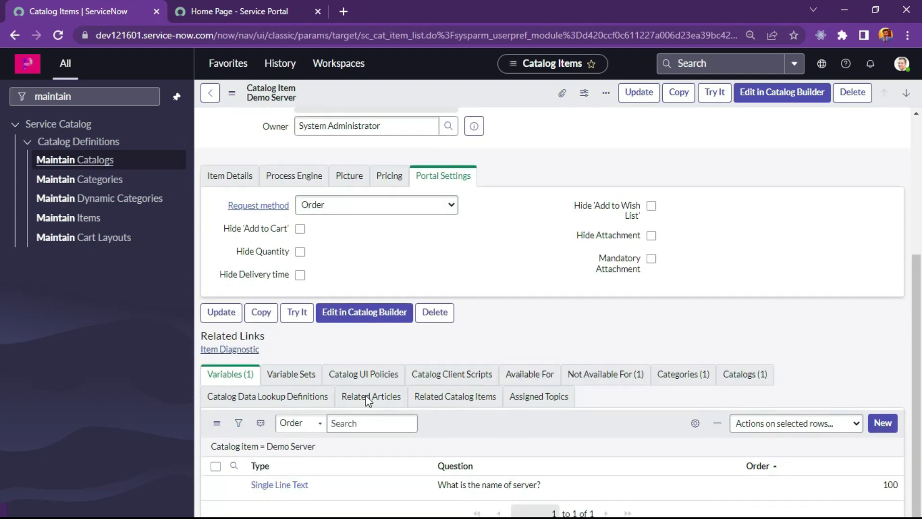
click(284, 376)
scroll(376, 336, down, 2)
click(558, 362)
click(883, 348)
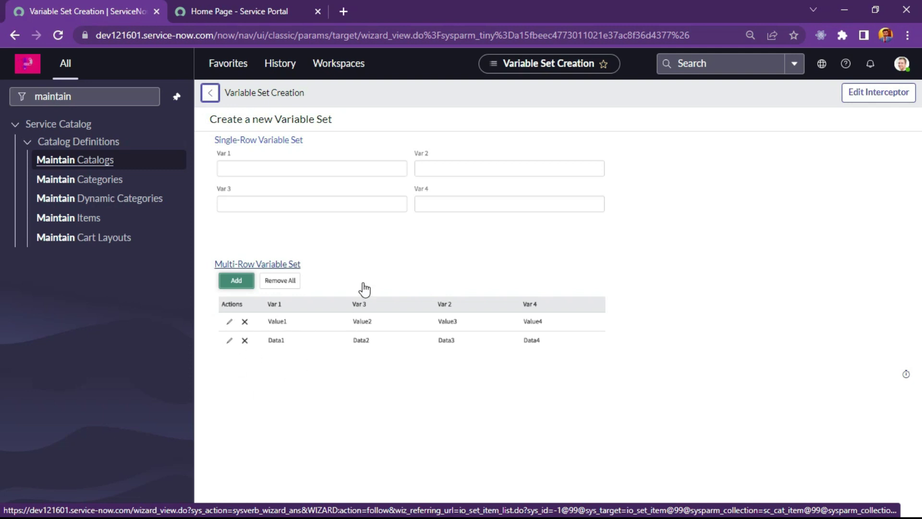
click(274, 142)
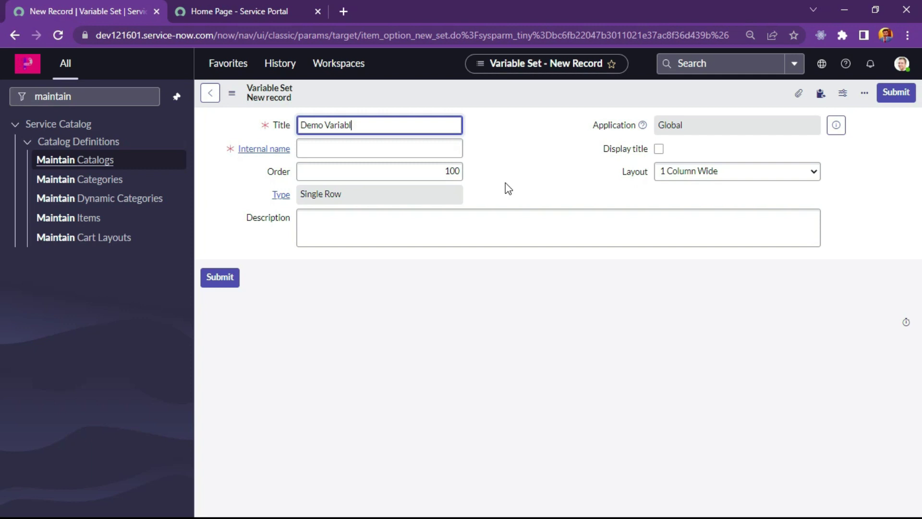
Step: Title the variable set "Demo Variable Sets", let its internal name fill in and save the record
text(ts)
click(401, 151)
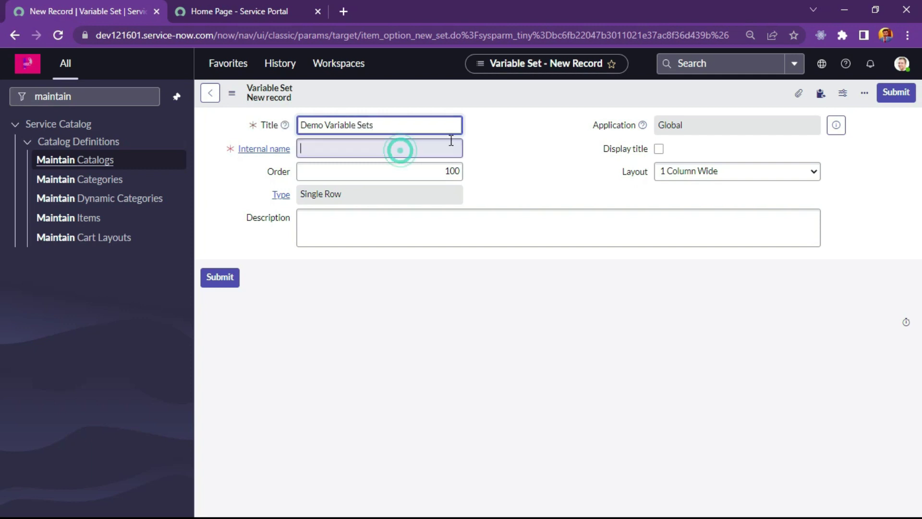
right_click(398, 92)
click(408, 96)
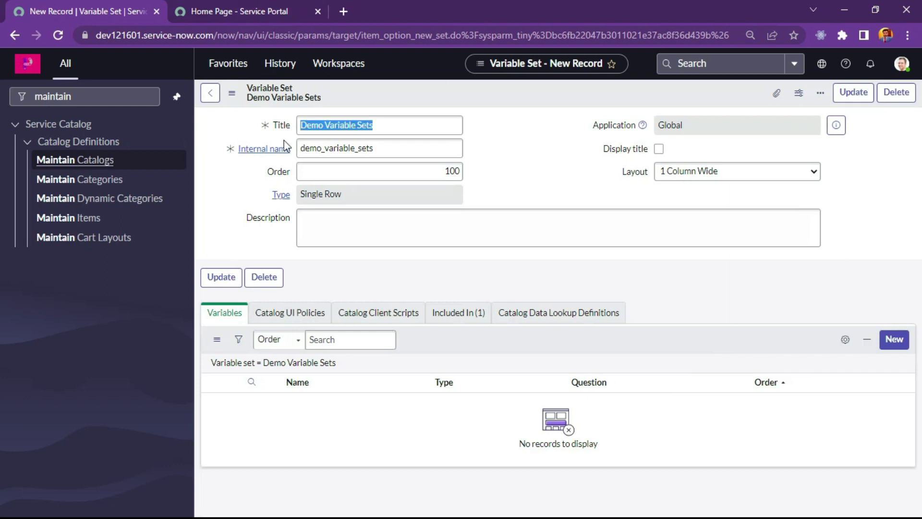
Step: Create a Single Line Text variable in the set with the question "What is the space required" and its matching name
click(894, 339)
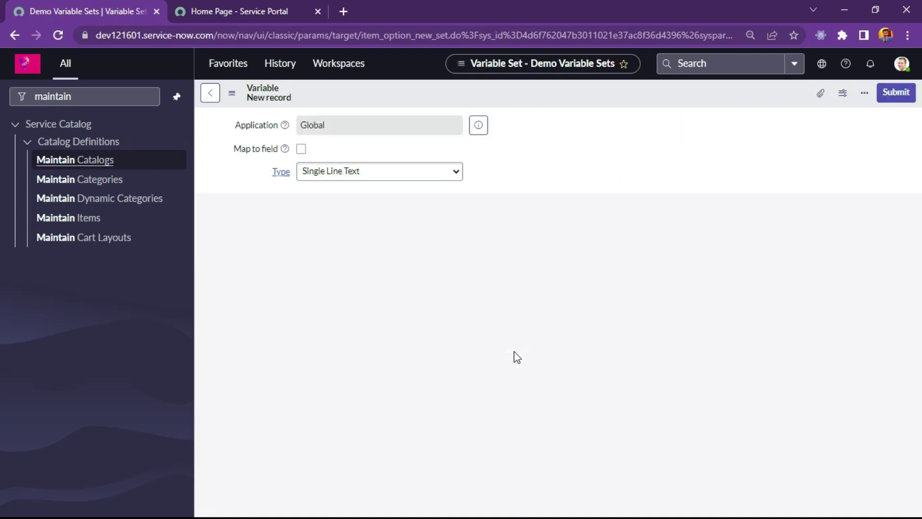
click(355, 323)
click(359, 299)
click(359, 298)
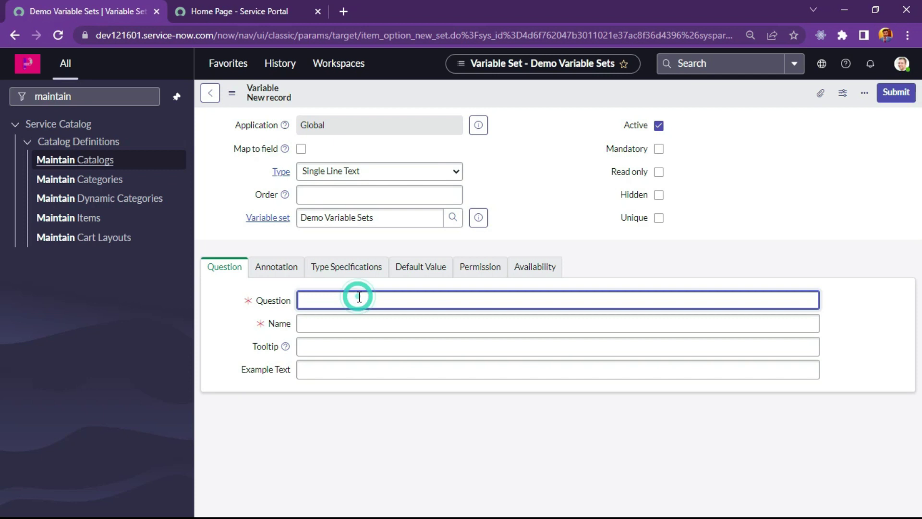
text(What)
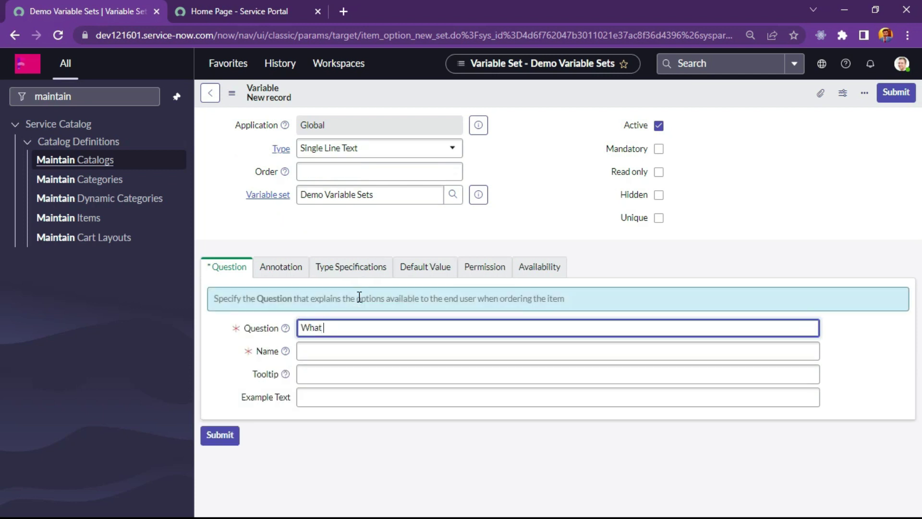
text( is the space required)
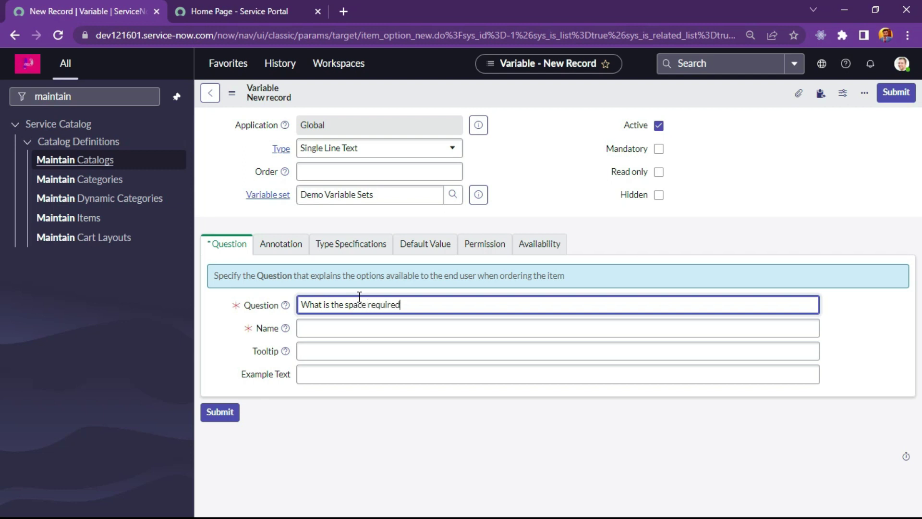
click(465, 328)
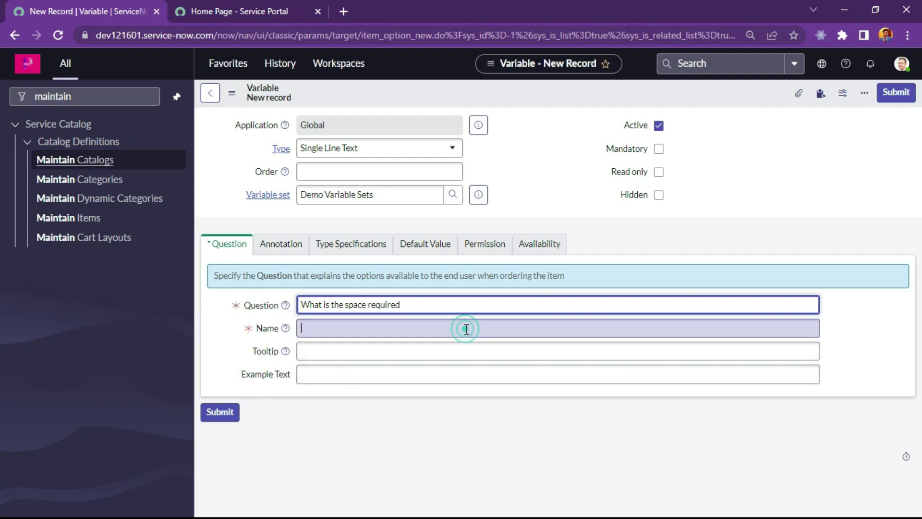
Step: Make the new variable mandatory, set its order to 10 and submit it
click(658, 149)
click(384, 165)
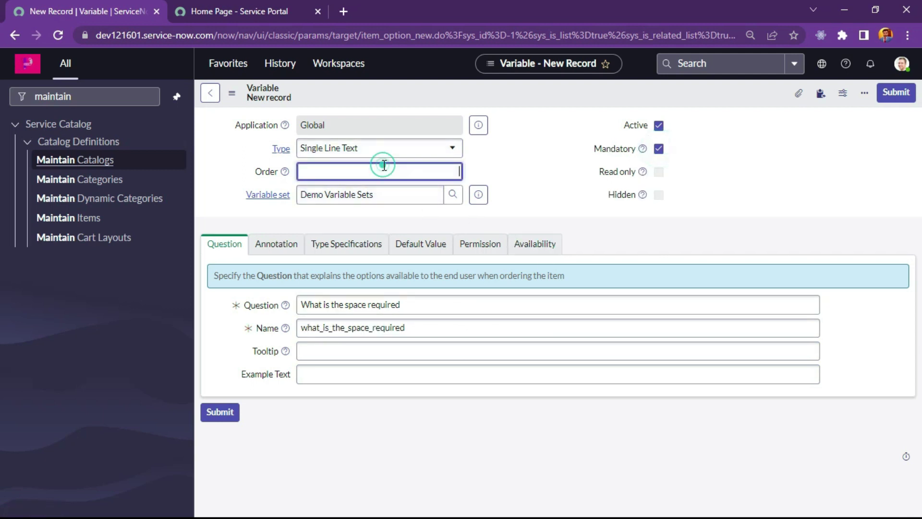
click(404, 413)
click(220, 412)
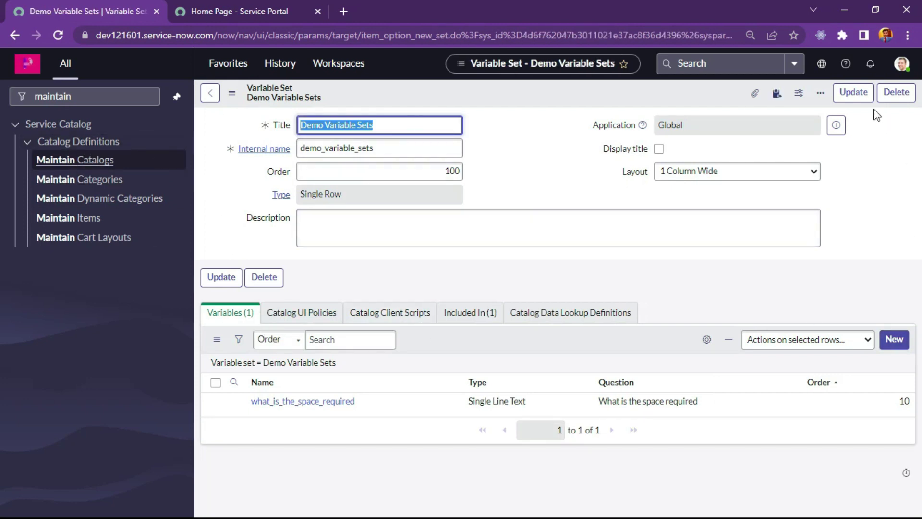
Step: Update the Demo Variable Sets record and review the Demo Server item's Variable Sets and Variables lists
click(854, 92)
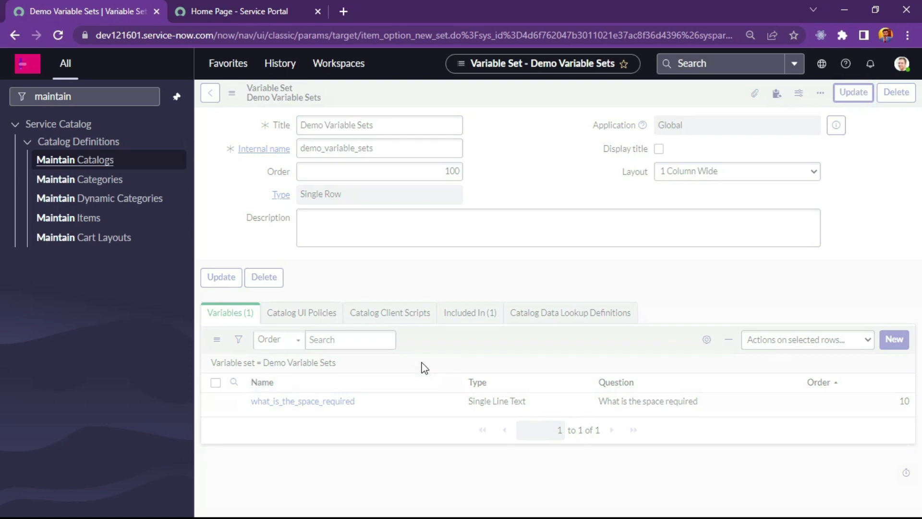
scroll(531, 354, down, 7)
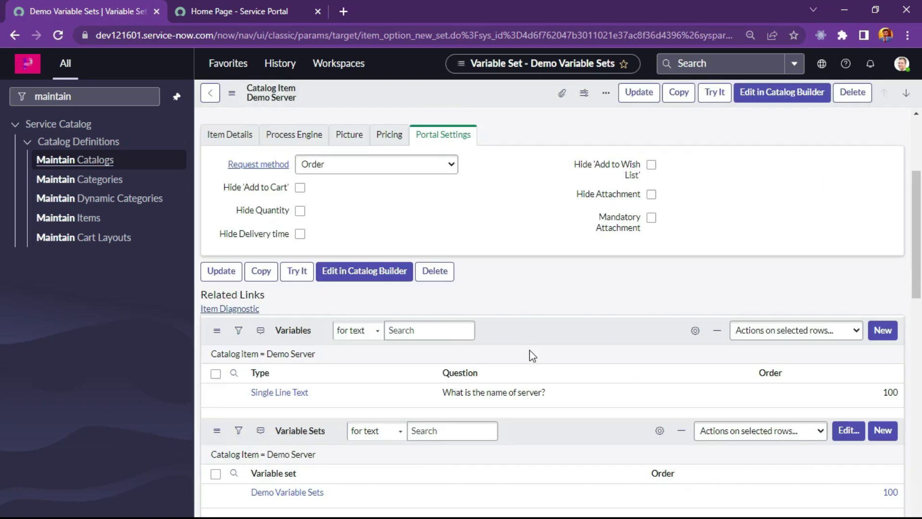
scroll(530, 352, up, 7)
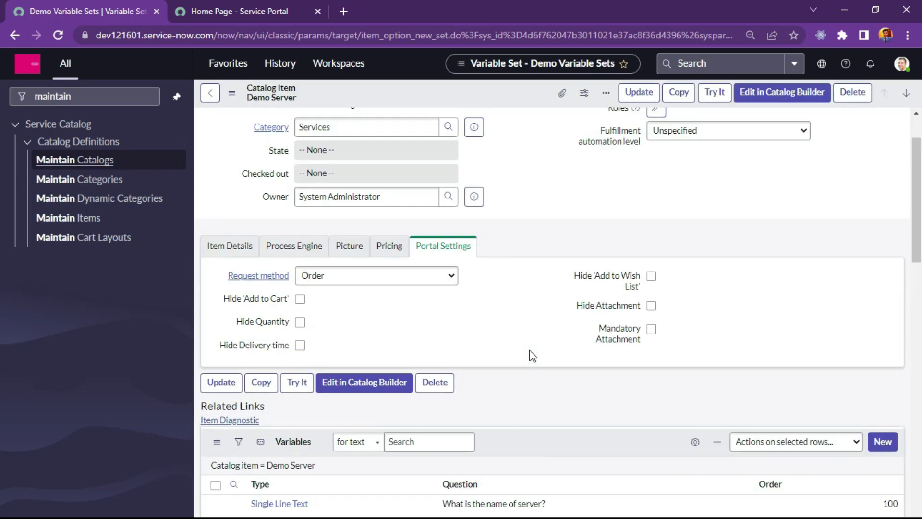
scroll(534, 352, down, 3)
scroll(298, 372, down, 5)
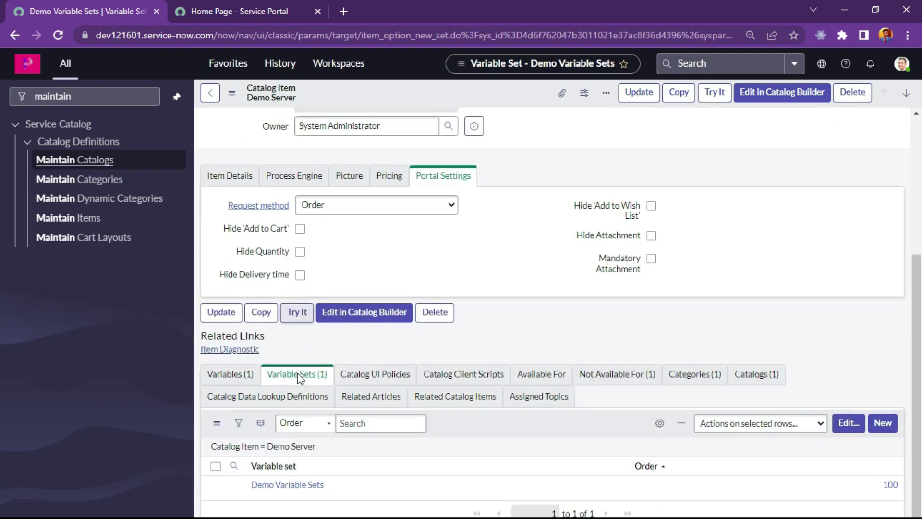
click(233, 346)
click(289, 348)
scroll(344, 288, up, 1)
drag(360, 200, 280, 193)
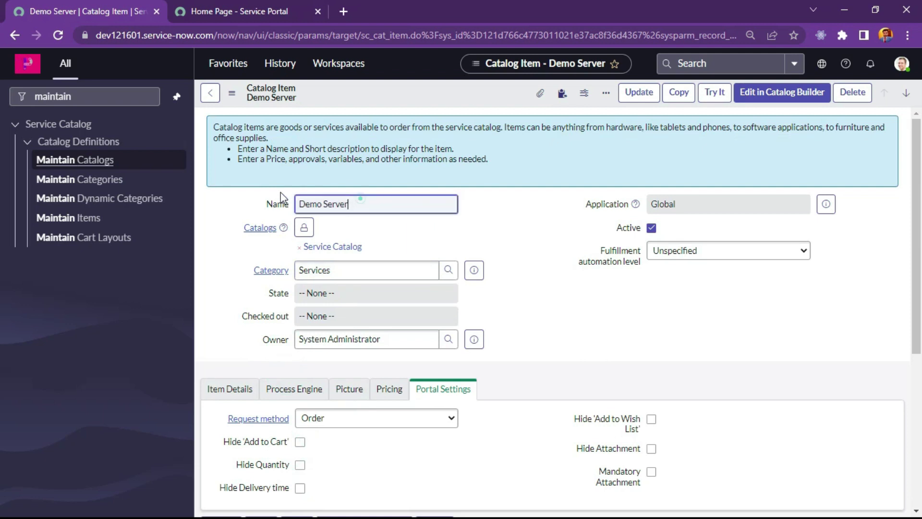
scroll(714, 360, down, 5)
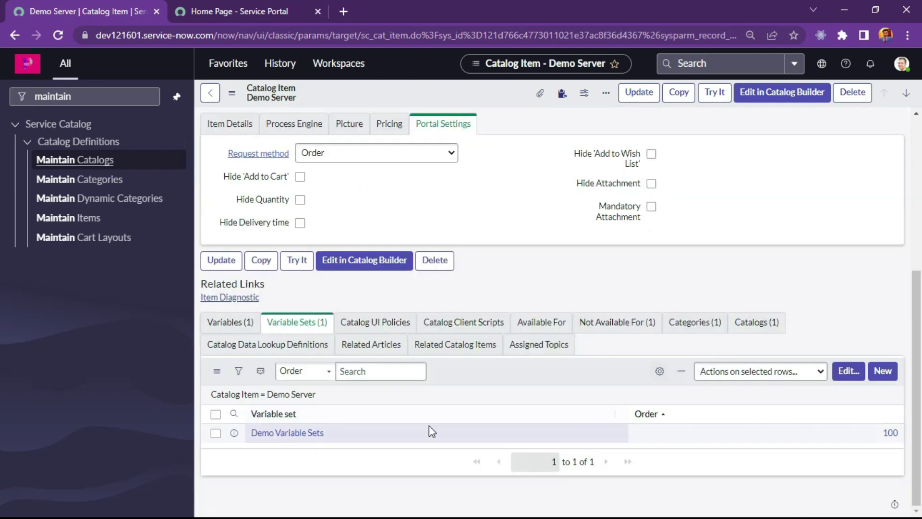
click(223, 323)
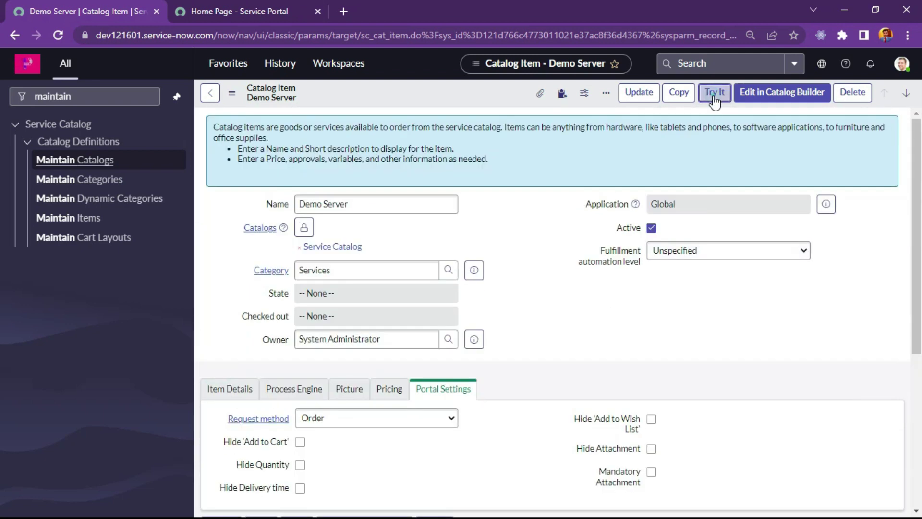
Step: Try the Demo Server item to check the questions on its order form, and return to the item record
click(714, 93)
click(305, 227)
click(425, 340)
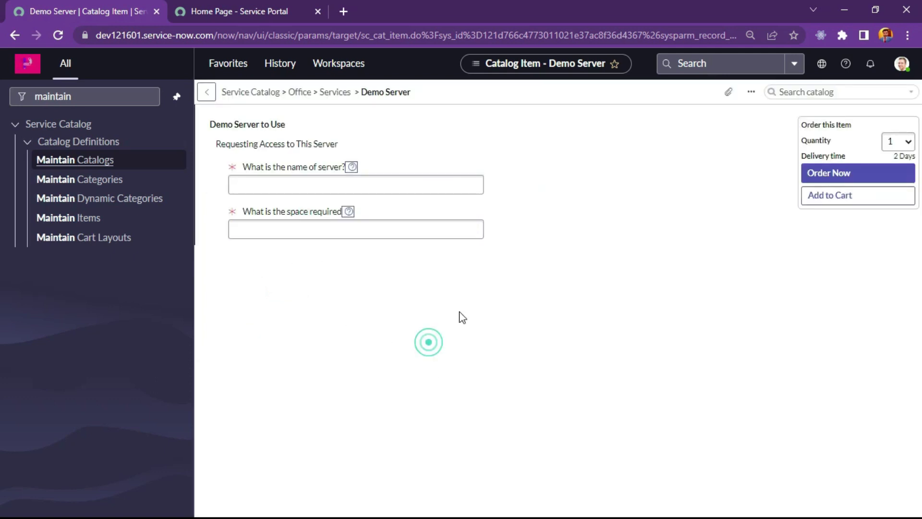
click(384, 234)
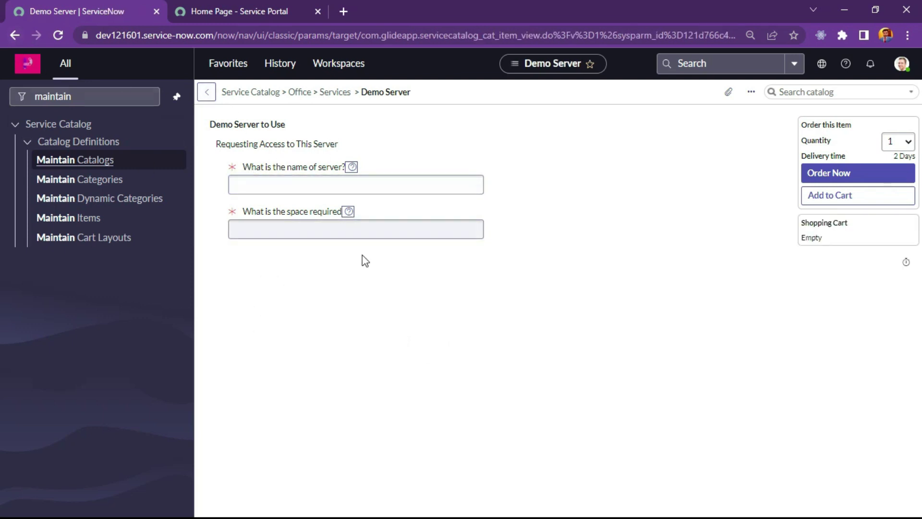
click(14, 37)
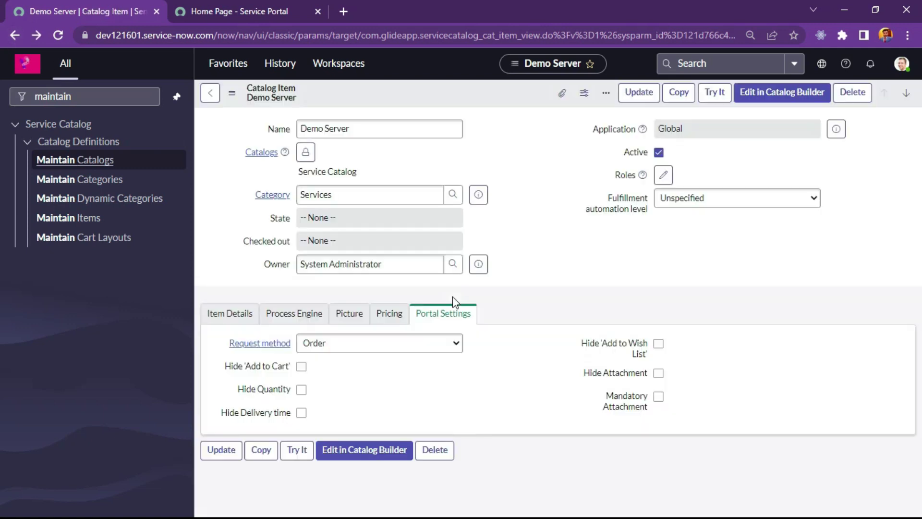
Step: Compare the Demo Server item's Variables and Variable Sets lists, examining the question of its standalone variable
scroll(556, 352, down, 2)
scroll(426, 404, up, 2)
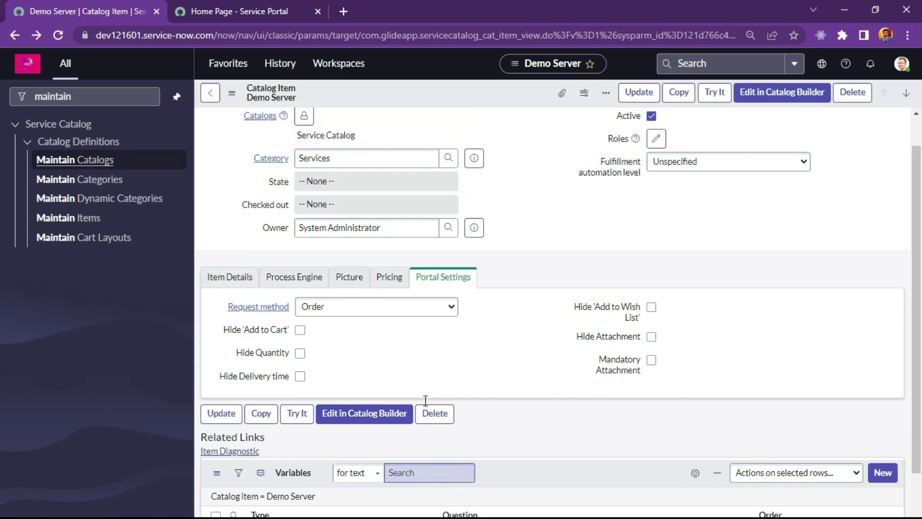
scroll(425, 401, down, 5)
scroll(425, 401, up, 5)
scroll(425, 403, down, 6)
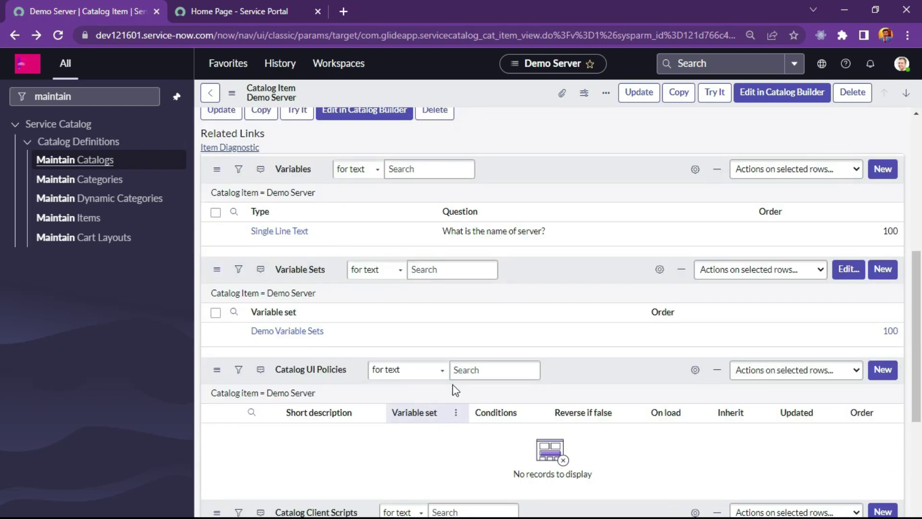
scroll(540, 293, up, 5)
scroll(540, 291, down, 3)
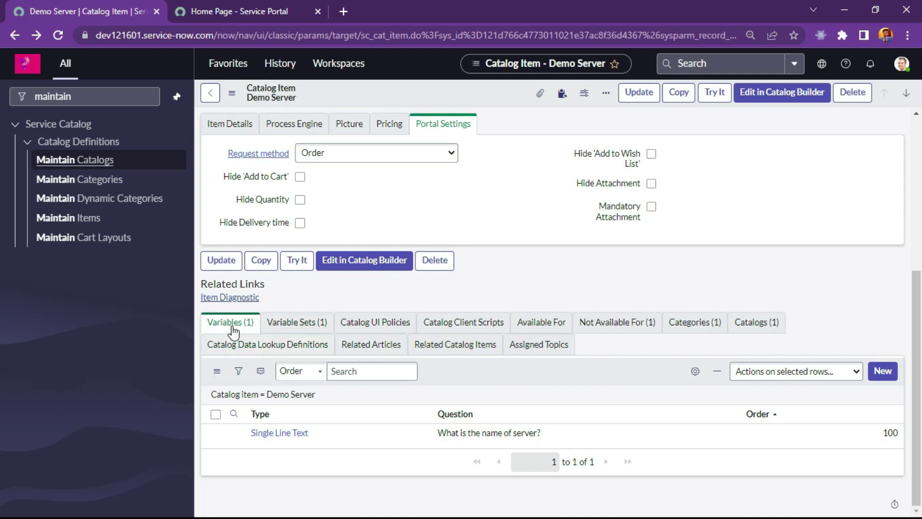
click(271, 323)
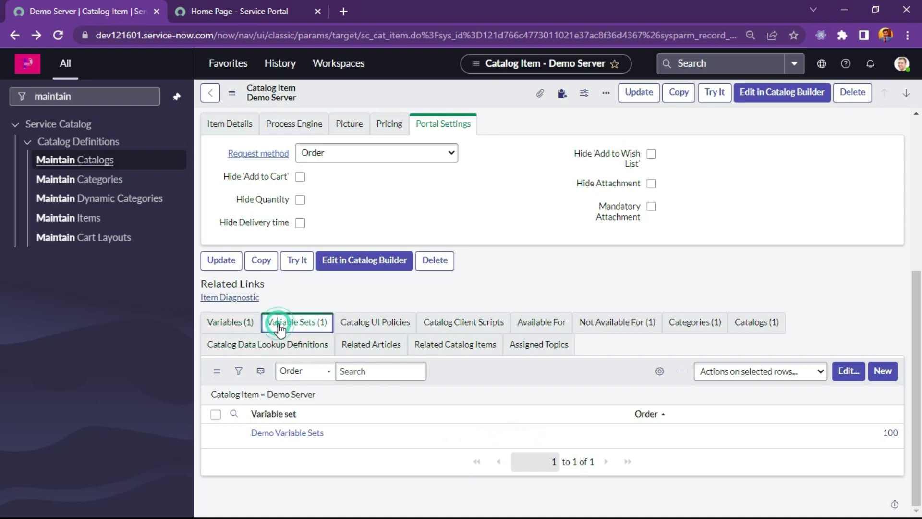
click(239, 324)
click(421, 303)
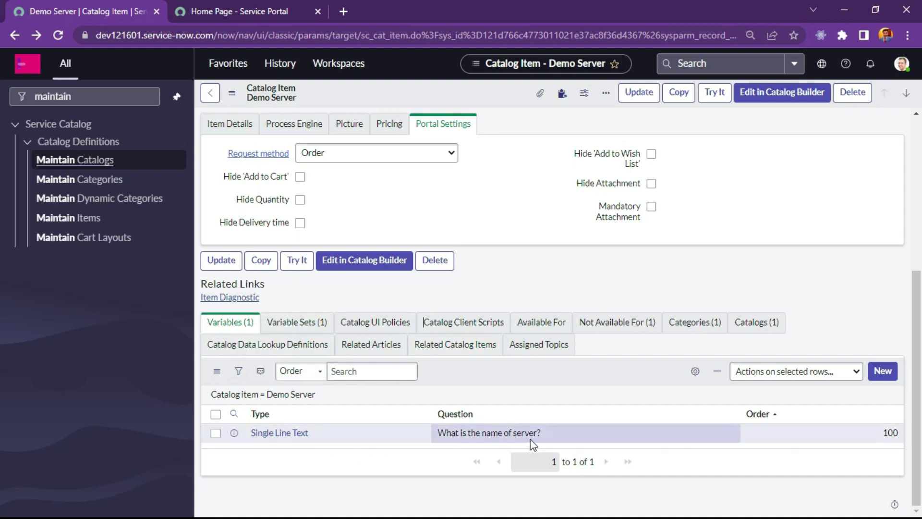
drag(543, 427, 435, 435)
click(88, 445)
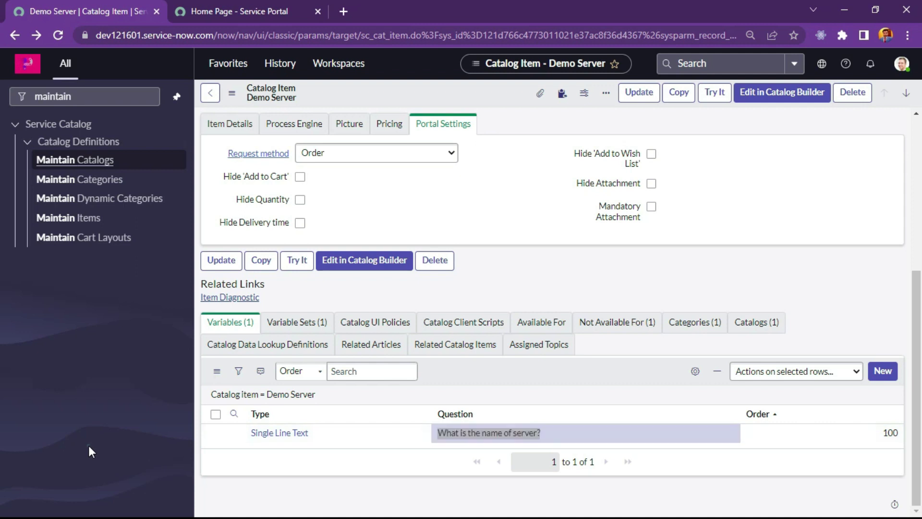
click(425, 460)
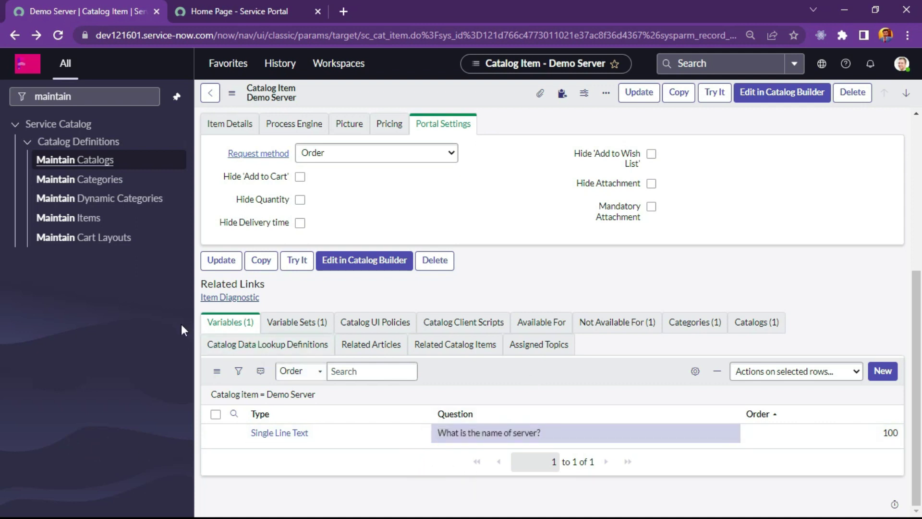
Step: Review the Demo Server item's attached variable set again alongside its individual variables
click(290, 329)
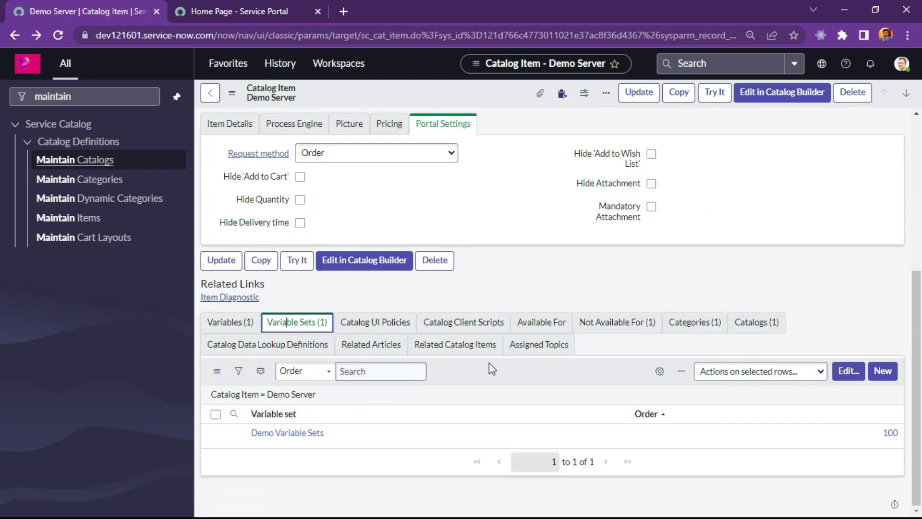
click(442, 371)
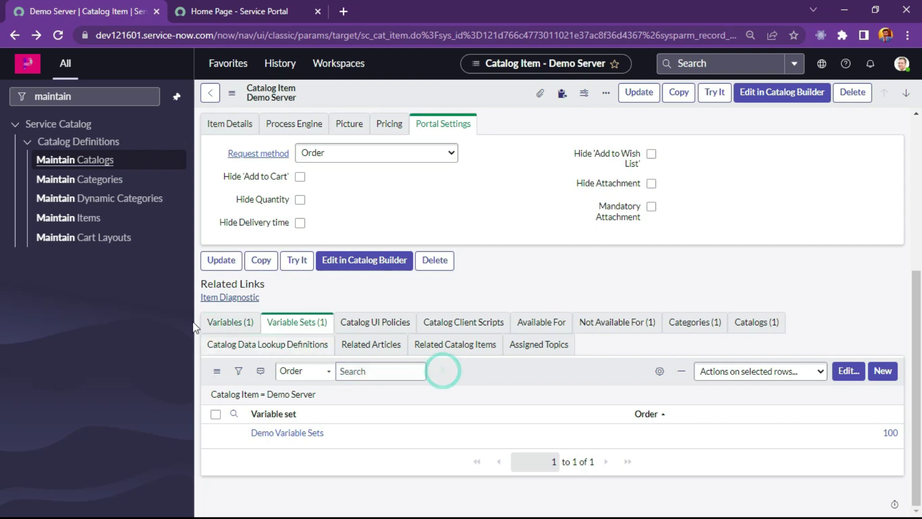
click(225, 322)
click(284, 322)
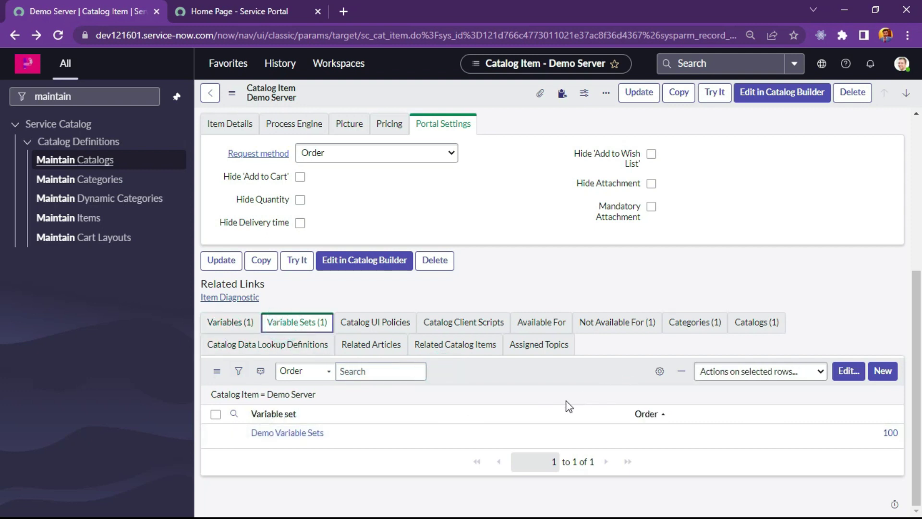
scroll(559, 399, up, 5)
scroll(554, 394, down, 5)
Step: Filter the navigator for "record producer", open the Record Producers list and start a new record
click(81, 94)
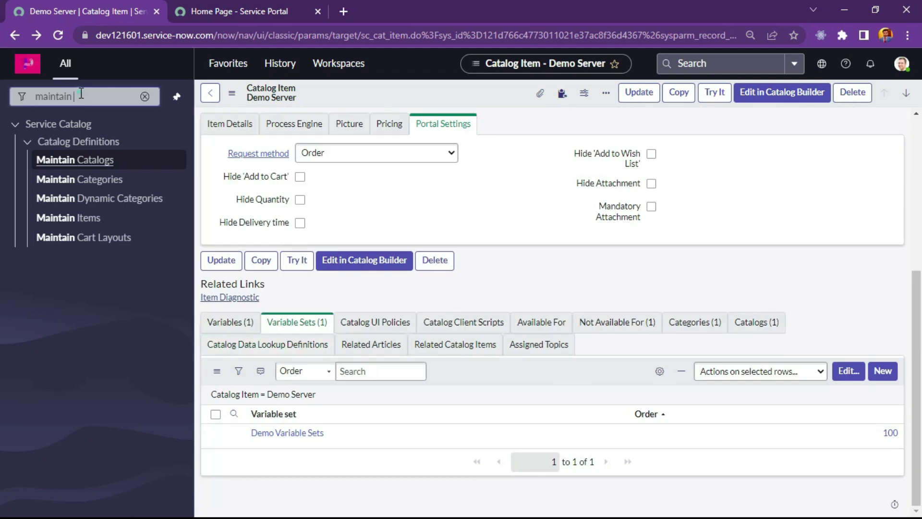
double_click(81, 94)
text(re)
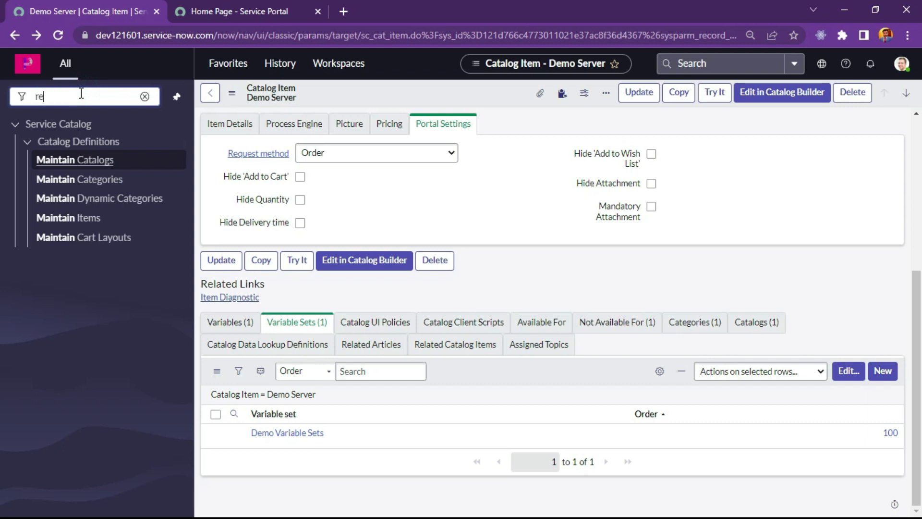
text(cord pro)
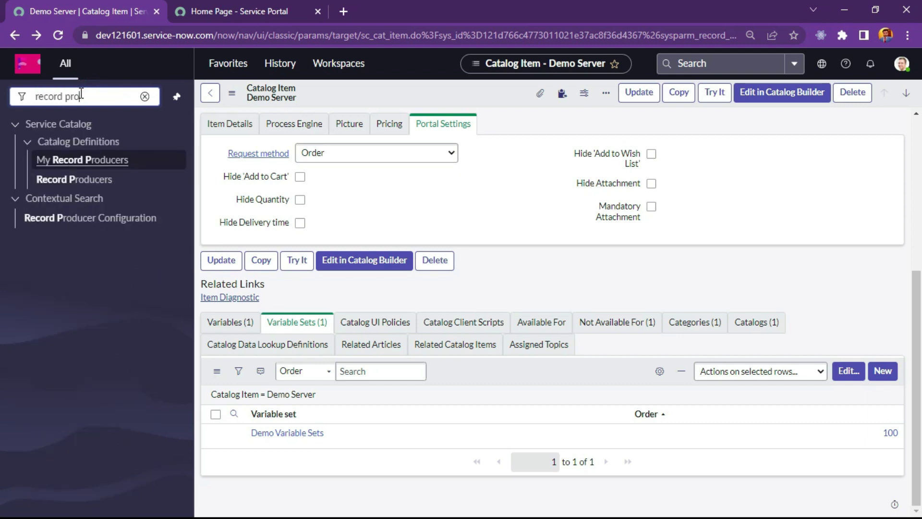
text(ducer)
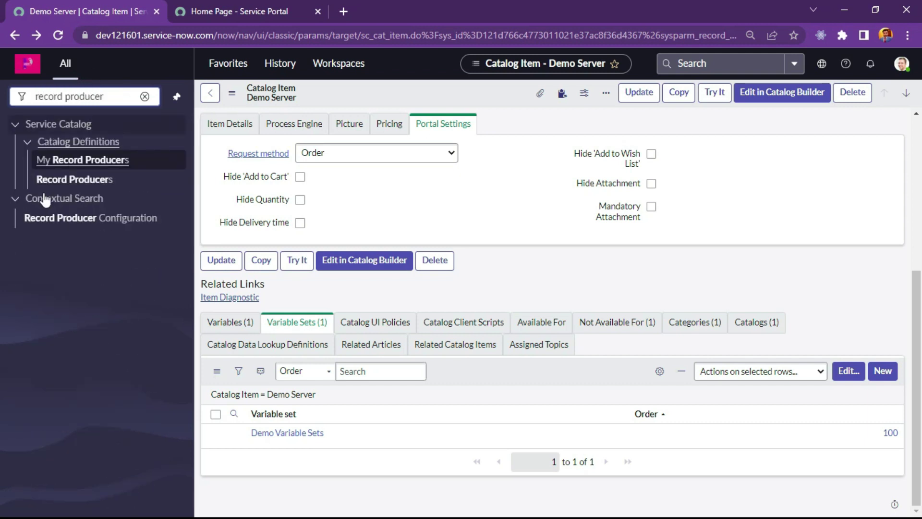
click(66, 181)
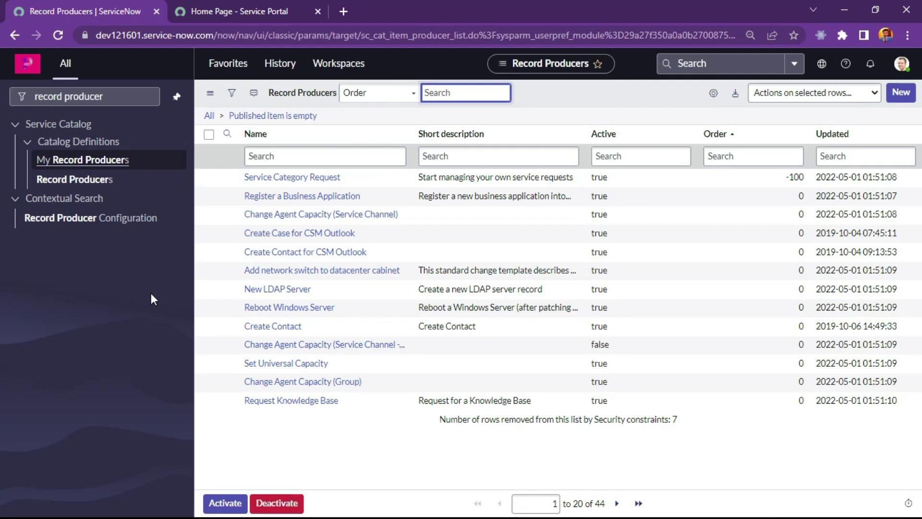
click(907, 96)
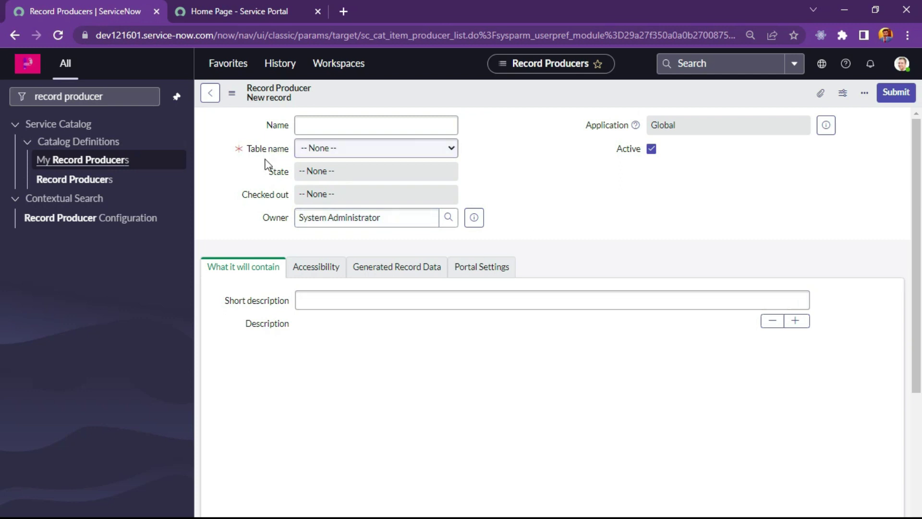
Step: Browse the available tables and pick Business Calendar Entry Name as the new record producer's table
click(331, 151)
scroll(398, 269, down, 15)
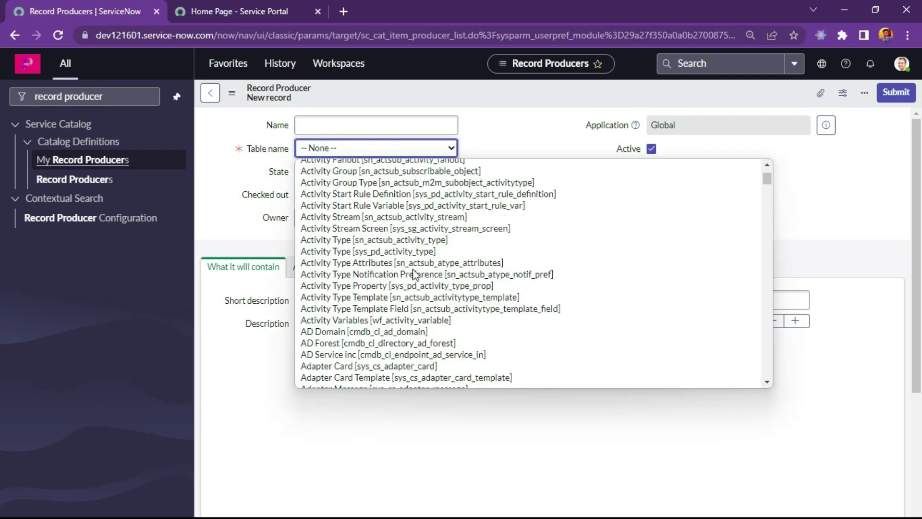
scroll(408, 283, up, 5)
scroll(408, 282, down, 15)
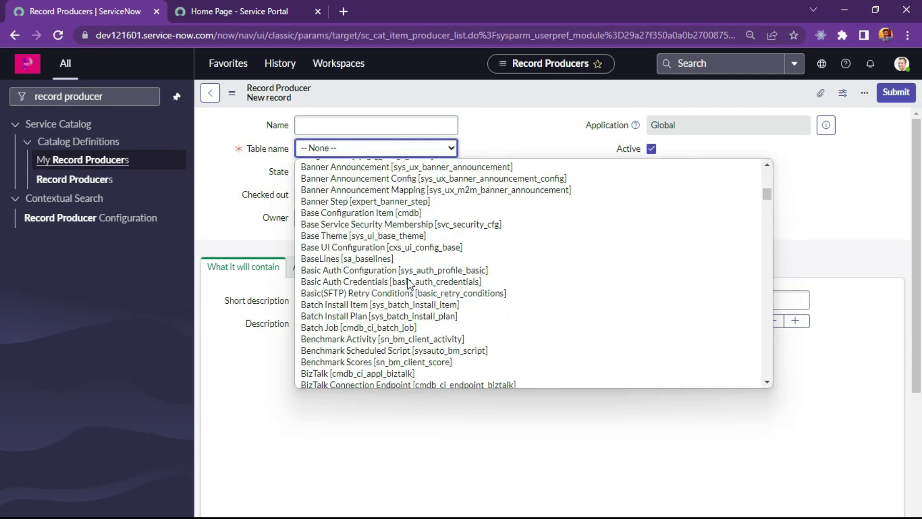
scroll(407, 279, up, 2)
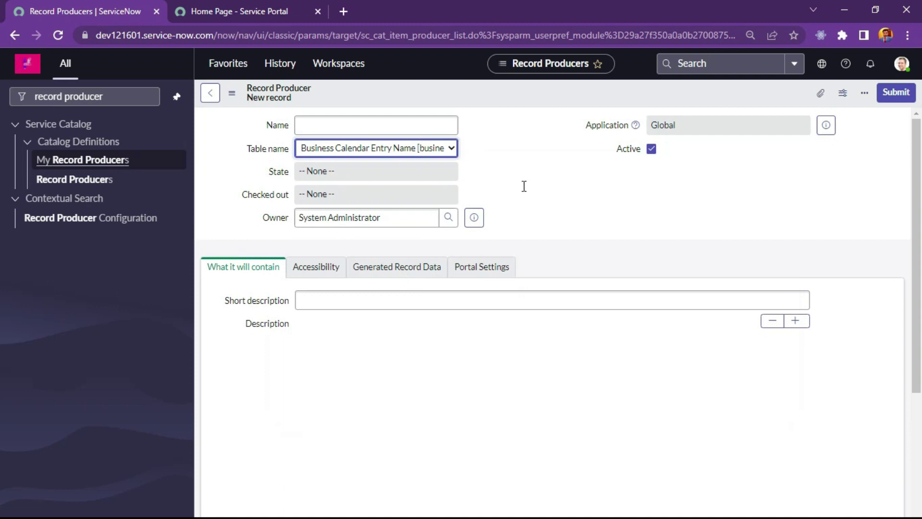
Step: Name the new record producer "Create Incident"
click(365, 127)
click(364, 127)
click(364, 128)
click(364, 127)
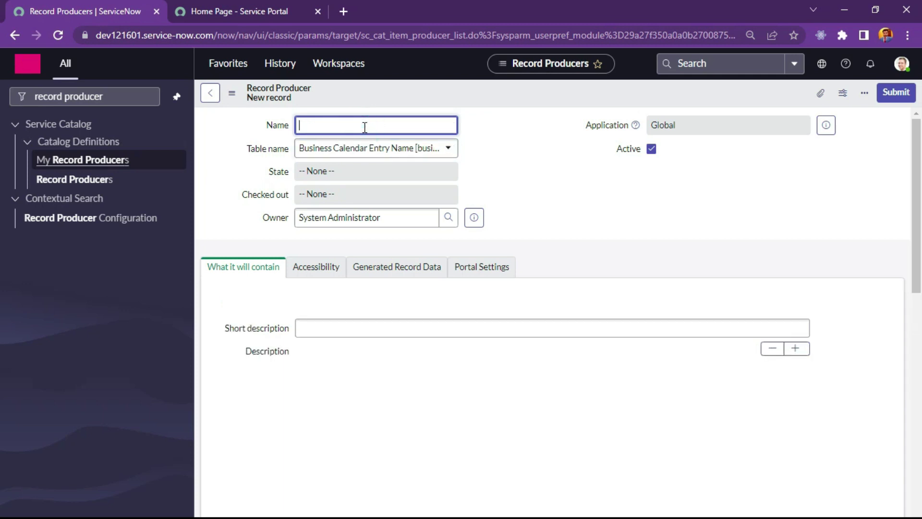
click(365, 127)
text(Create Incident)
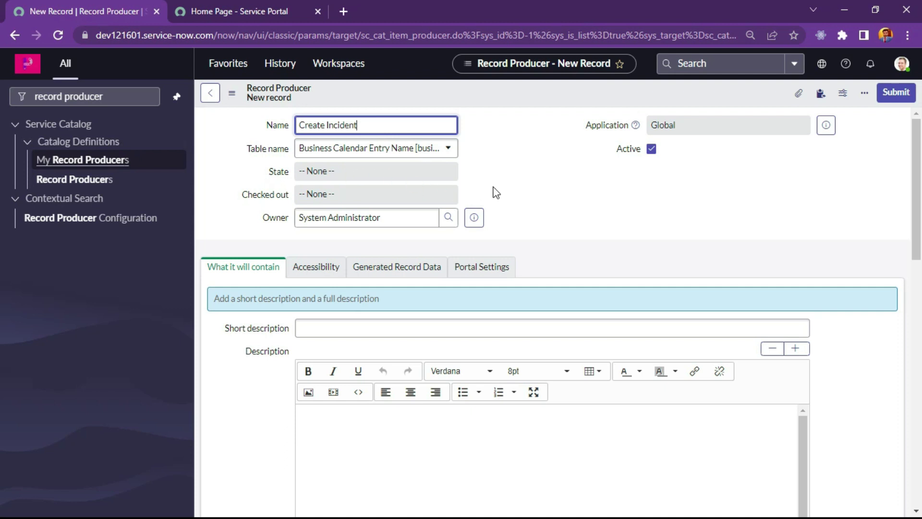
Step: Set the record producer's table to Incident [incident]
click(402, 160)
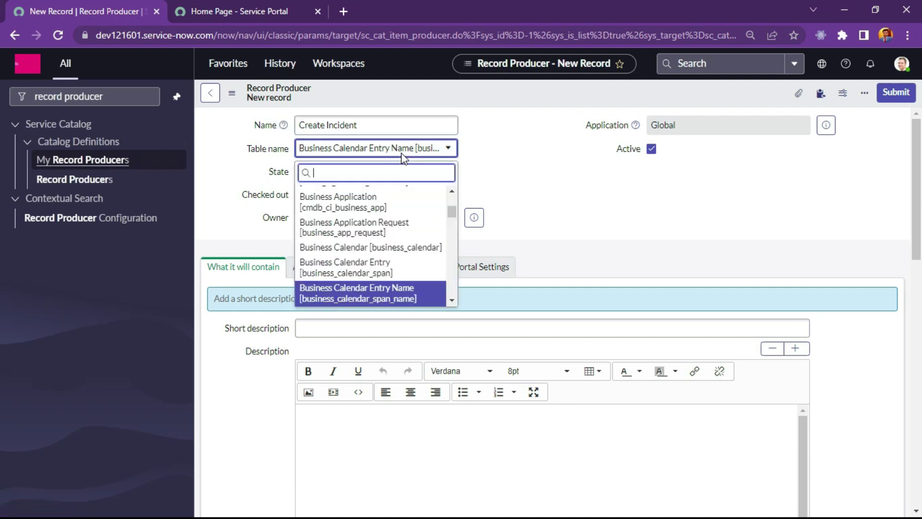
text(incidentr)
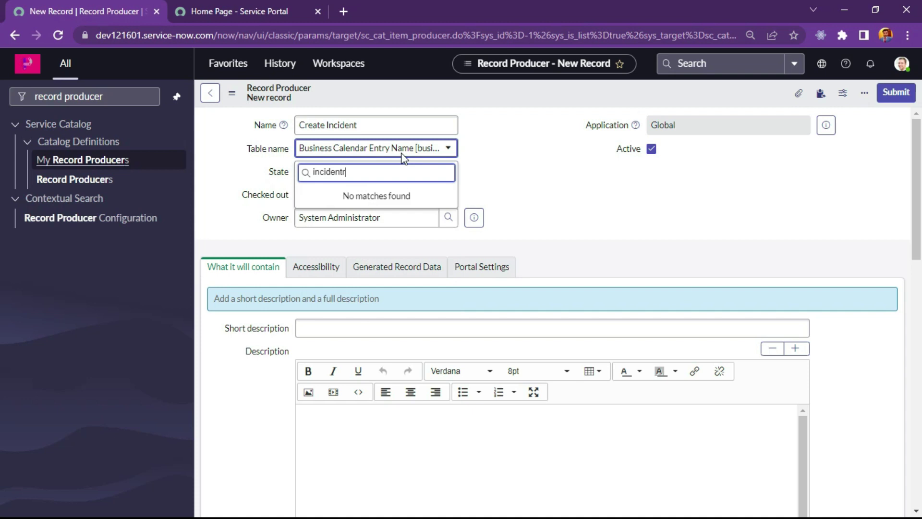
key(BackSpace)
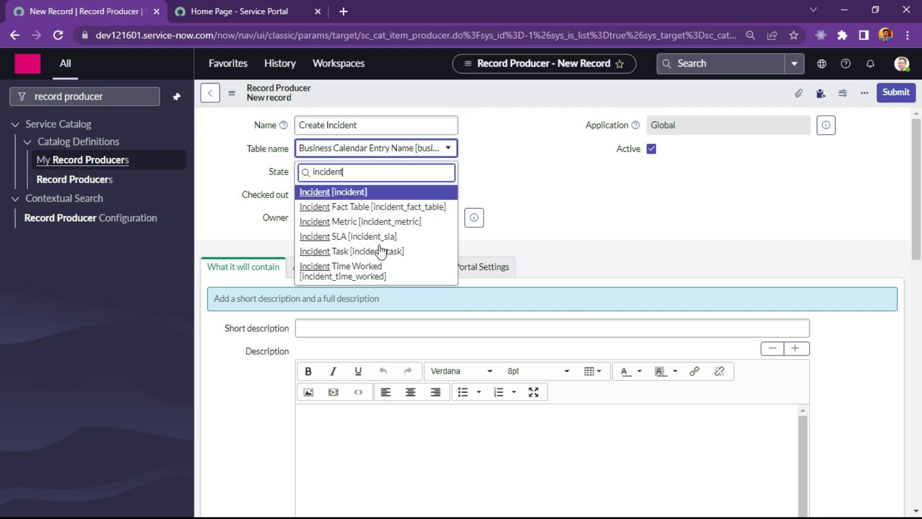
click(382, 192)
Step: Clear the owner of the new record producer
click(391, 213)
triple_click(397, 218)
key(BackSpace)
scroll(303, 331, down, 1)
scroll(348, 263, up, 1)
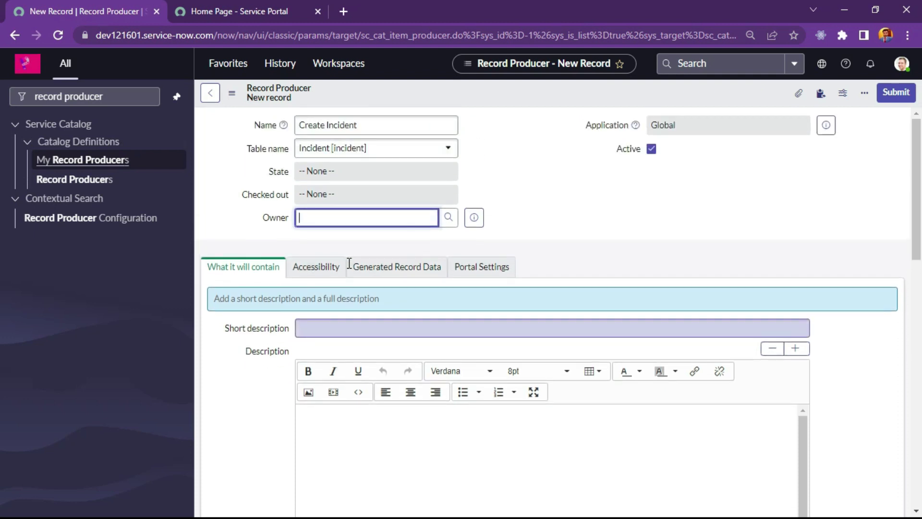
Step: Set the record producer's short description to "Raise an Issue" and its description to "Raise an Issue for detailed version"
click(329, 326)
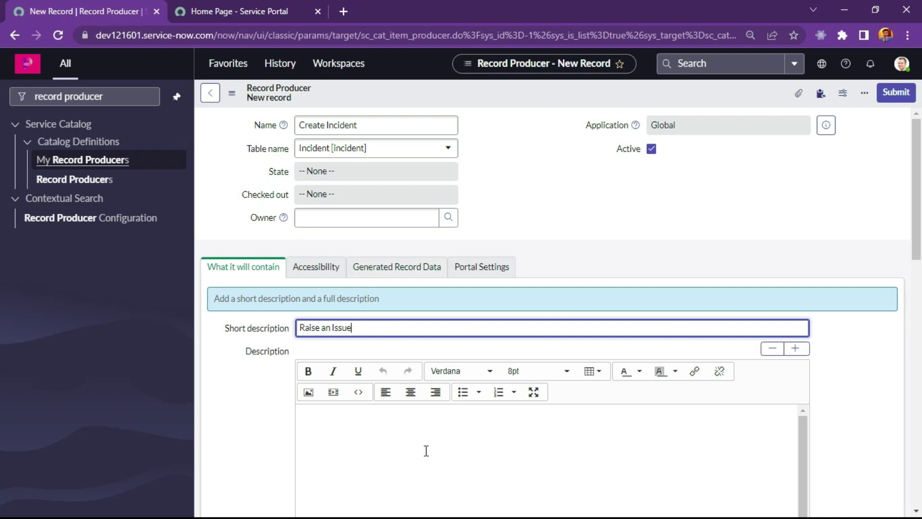
key(ctrl+a)
key(ctrl+c)
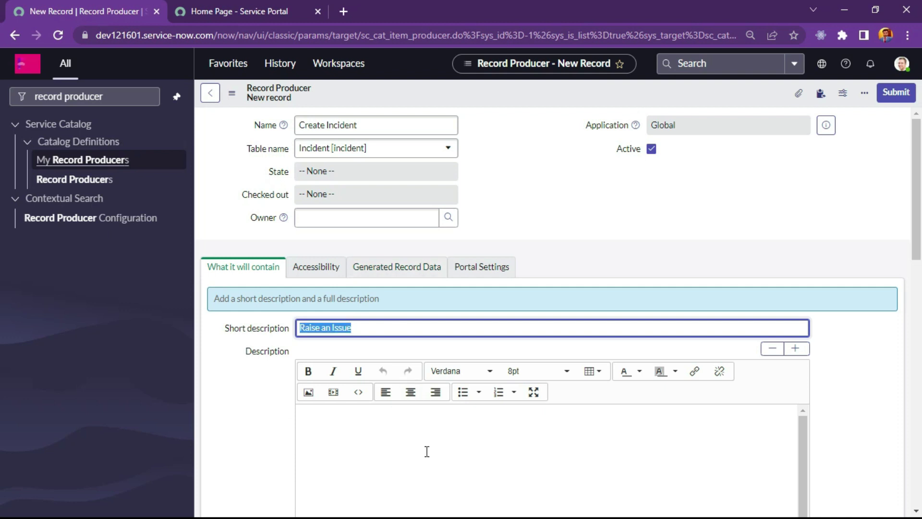
click(427, 451)
key(ctrl+v)
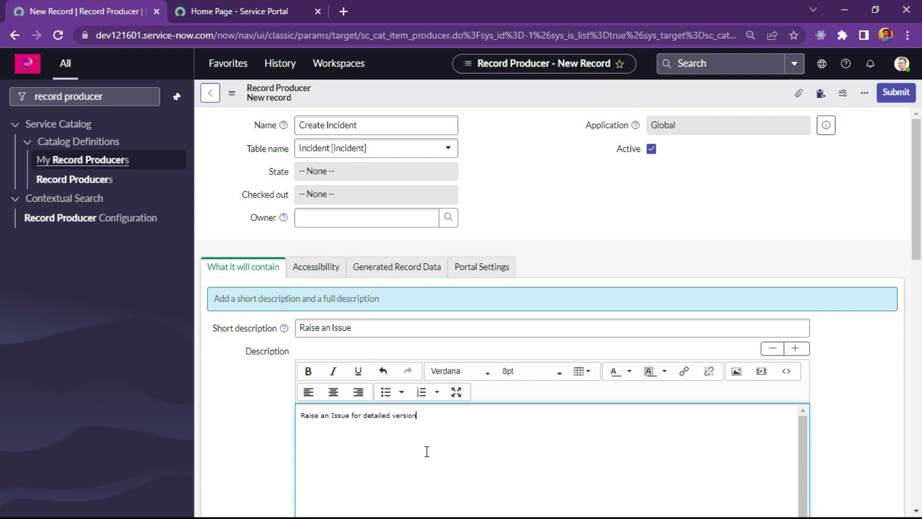
scroll(263, 436, down, 3)
scroll(264, 437, up, 3)
Step: Assign the record producer to the Service Catalog
click(317, 266)
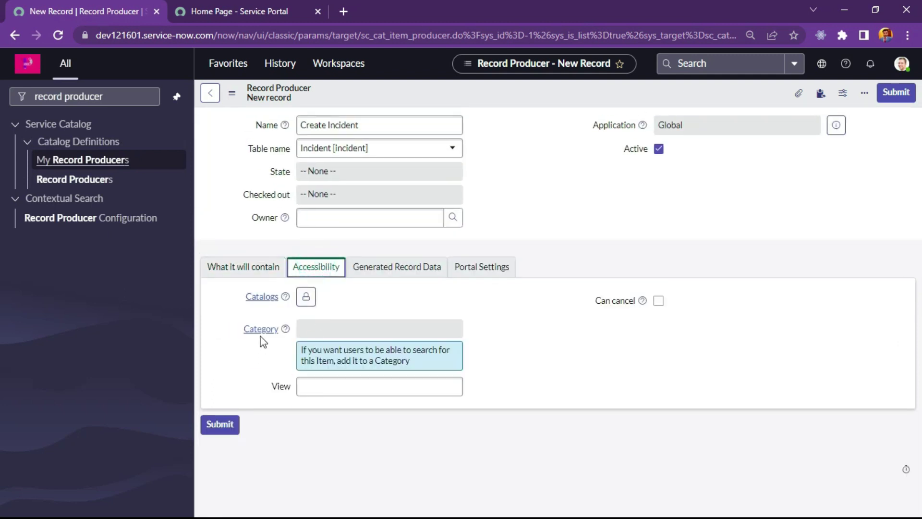
click(306, 297)
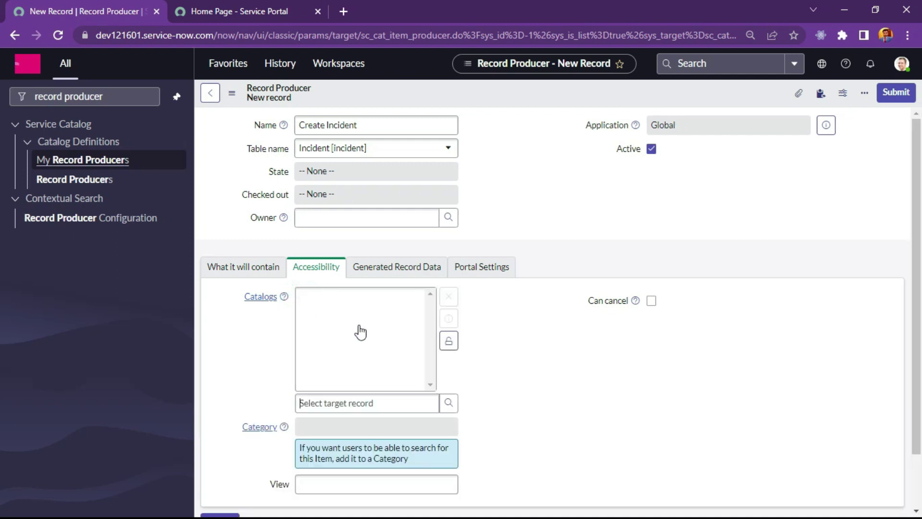
text(s)
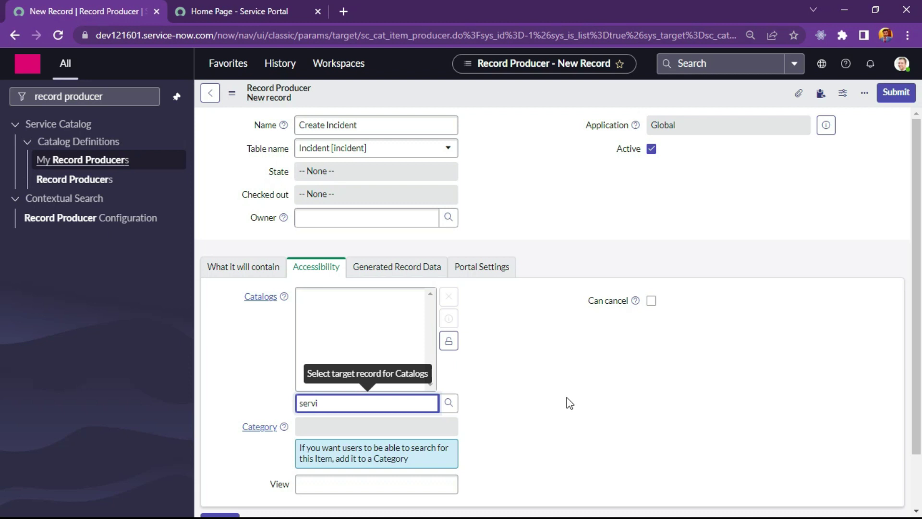
text(ervi)
click(308, 421)
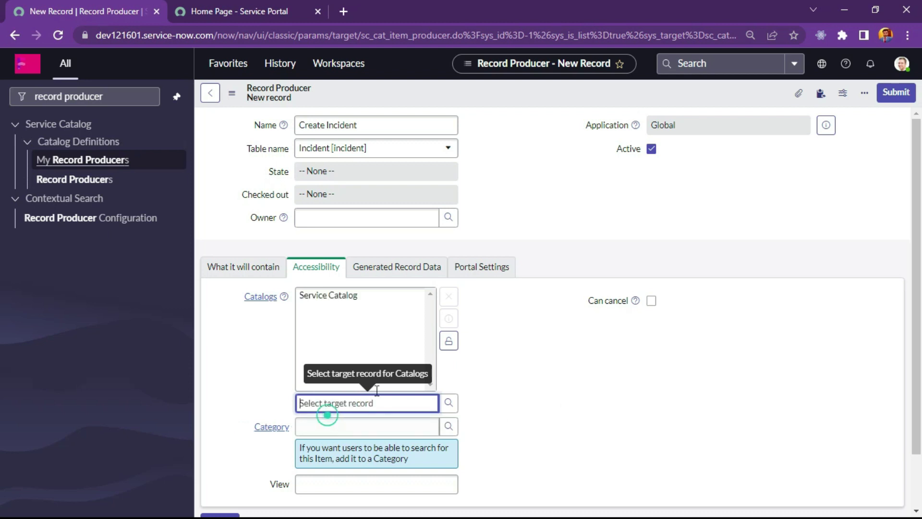
click(448, 340)
Step: Search the categories for "help" and set the record producer's category to Can We Help You?
click(451, 342)
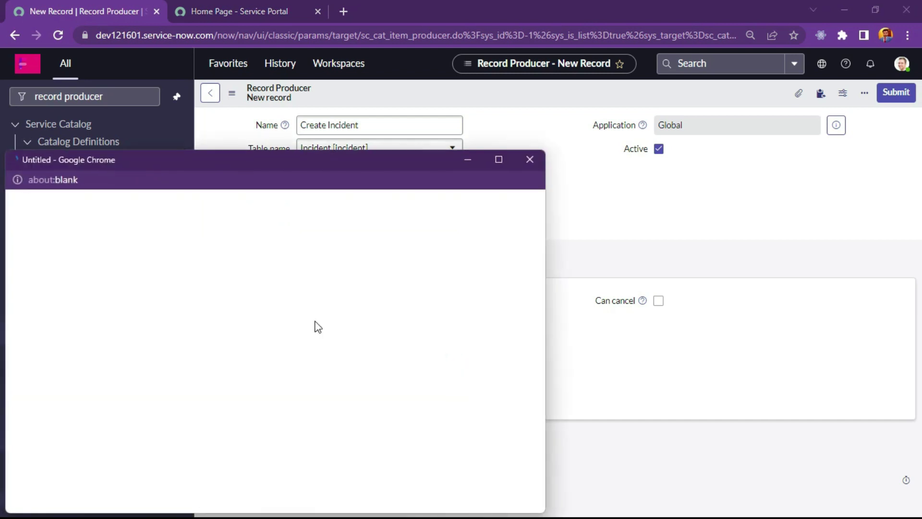
scroll(100, 403, down, 3)
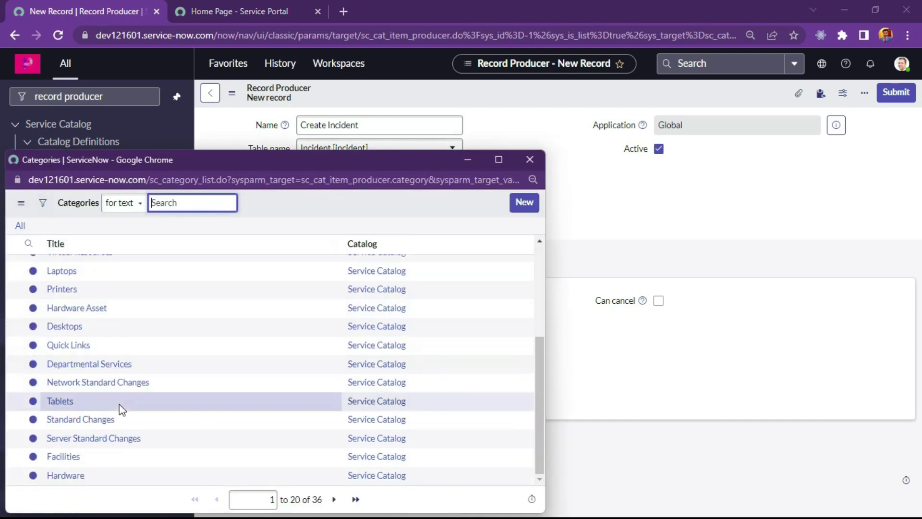
scroll(119, 406, up, 5)
click(199, 204)
text(h)
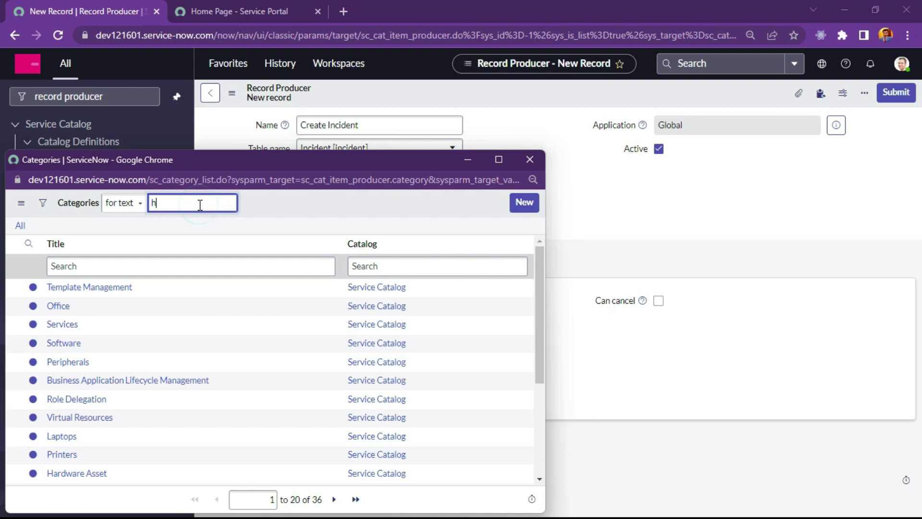
key(BackSpace)
key(BackSpace)
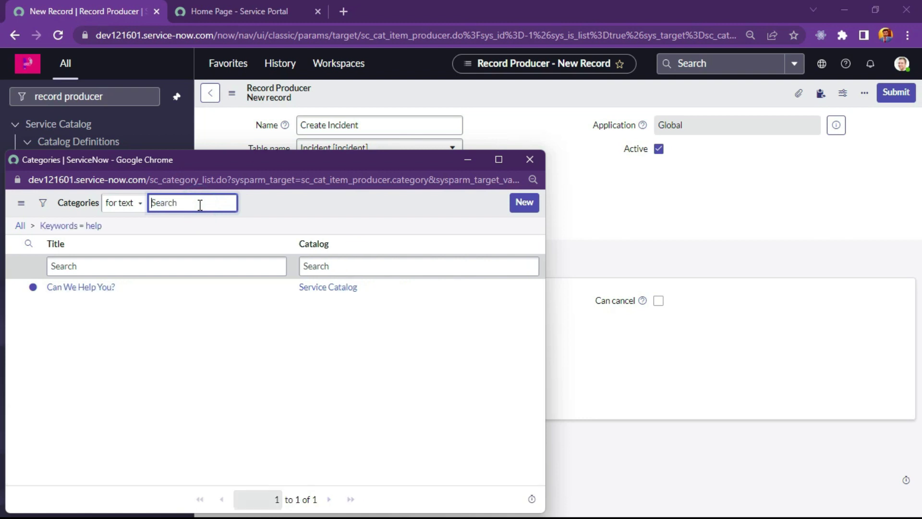
click(77, 287)
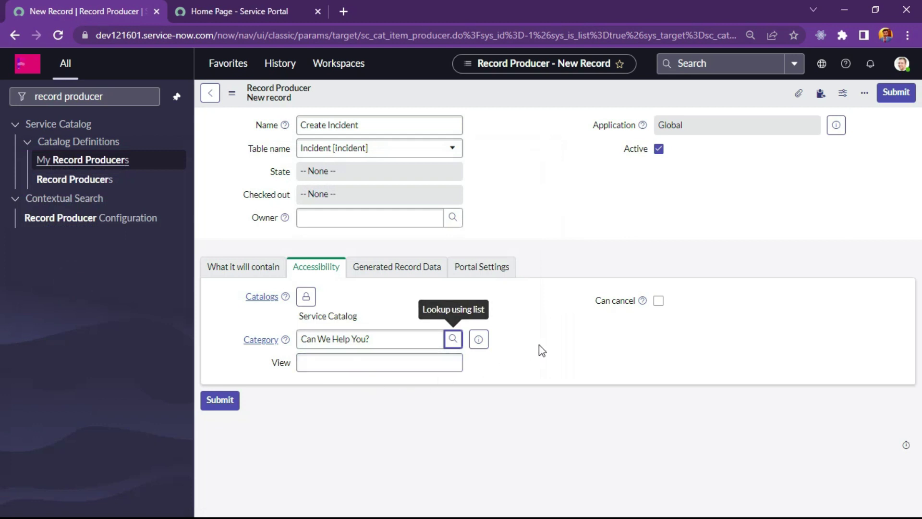
Step: Review the record producer's generated record data, accessibility and portal settings, then its description, meta, redirect and script content
click(382, 272)
click(313, 275)
click(423, 271)
click(466, 272)
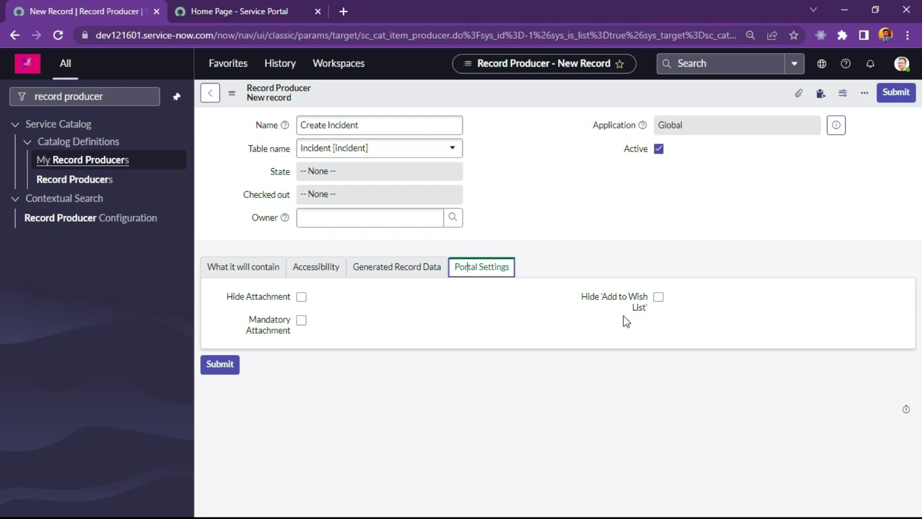
click(234, 268)
scroll(305, 345, down, 15)
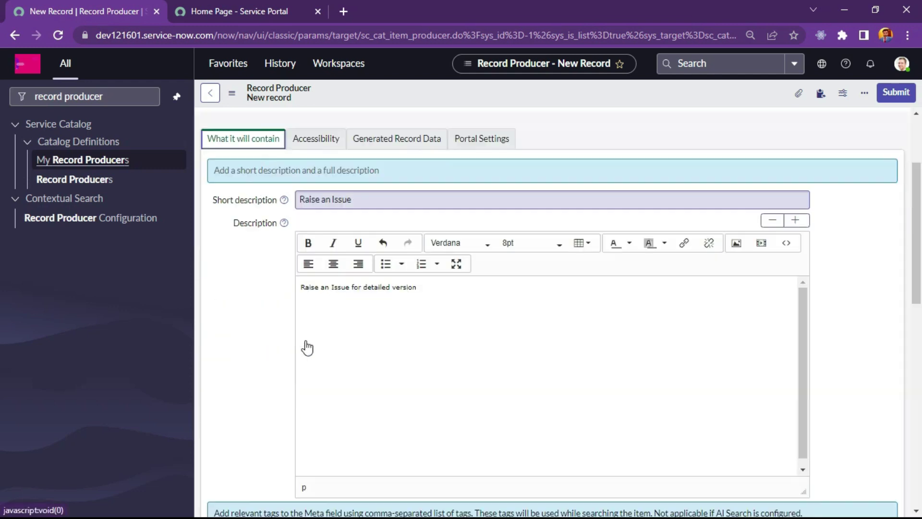
scroll(477, 135, up, 15)
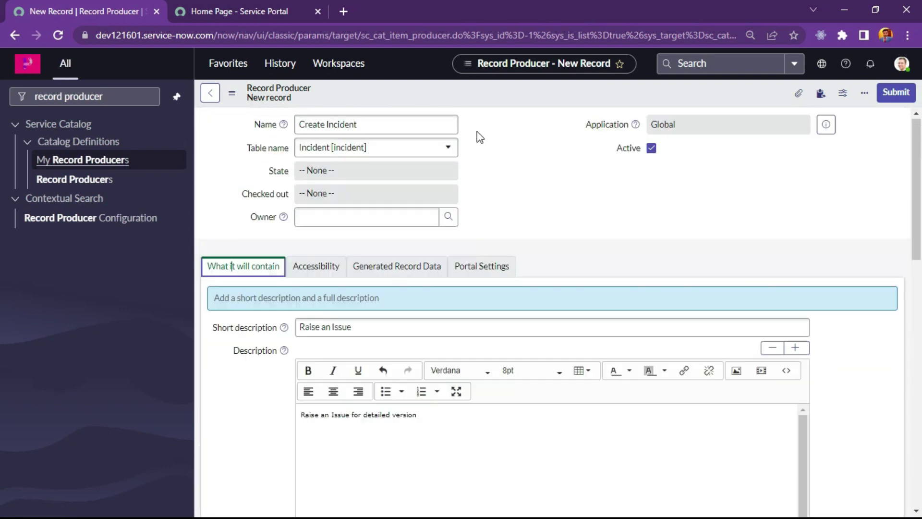
scroll(448, 271, down, 15)
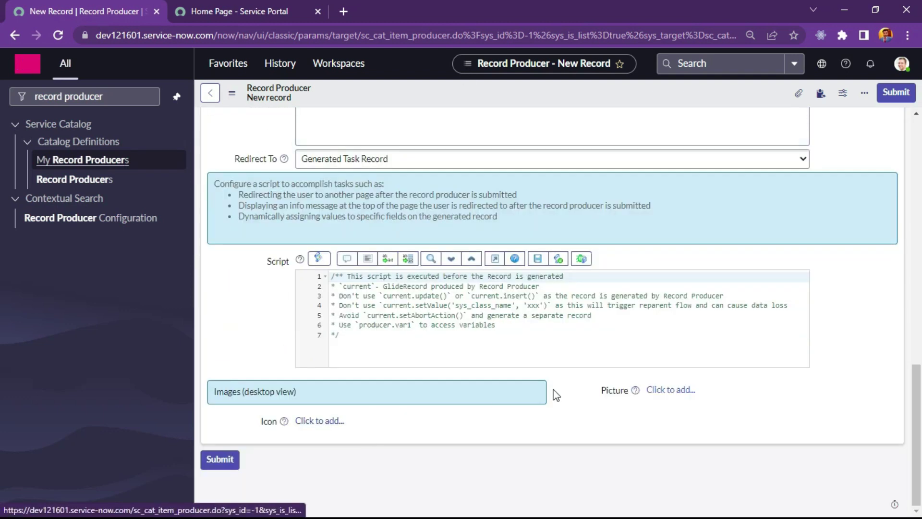
scroll(477, 371, up, 2)
scroll(425, 364, down, 2)
click(272, 299)
scroll(381, 340, up, 7)
scroll(268, 339, up, 5)
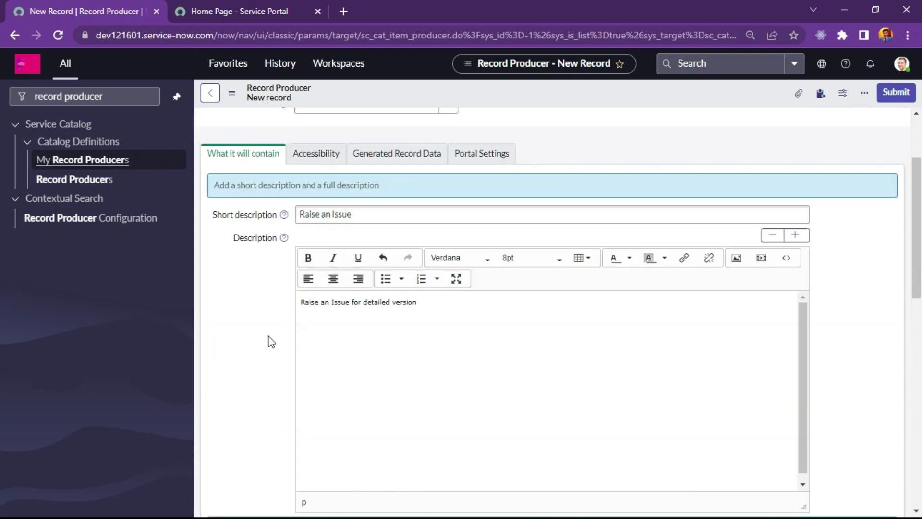
scroll(264, 353, down, 10)
scroll(267, 354, up, 7)
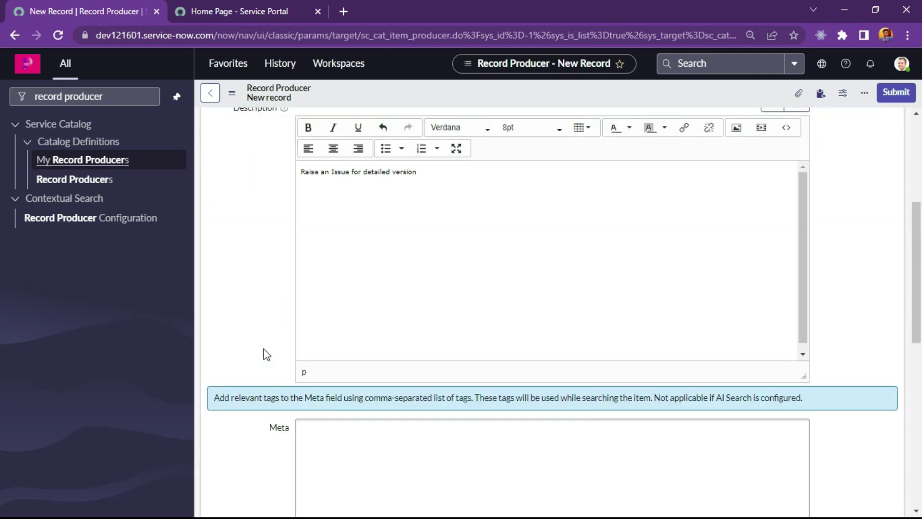
Step: Save the Create Incident record producer and stay on its form
scroll(889, 140, up, 3)
click(895, 101)
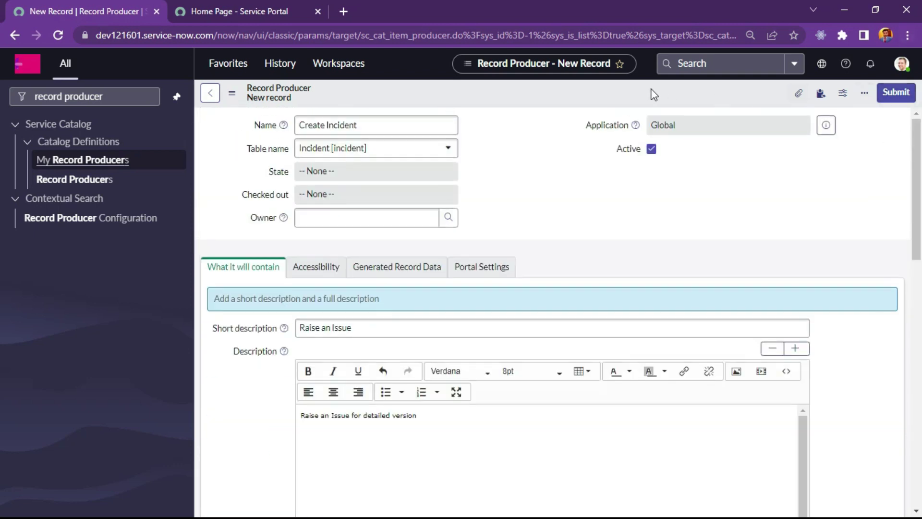
right_click(660, 96)
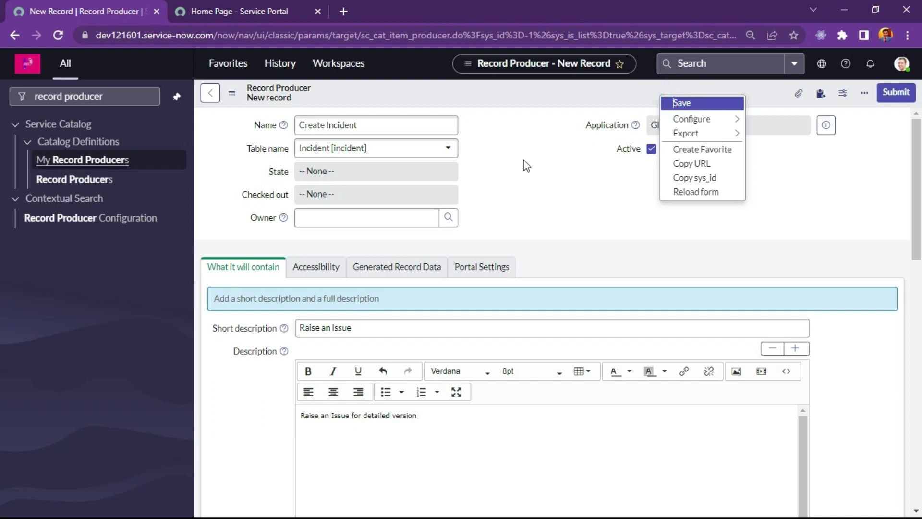
Step: Start a new variable for the Create Incident record producer with the question "Short Description"
scroll(625, 233, down, 15)
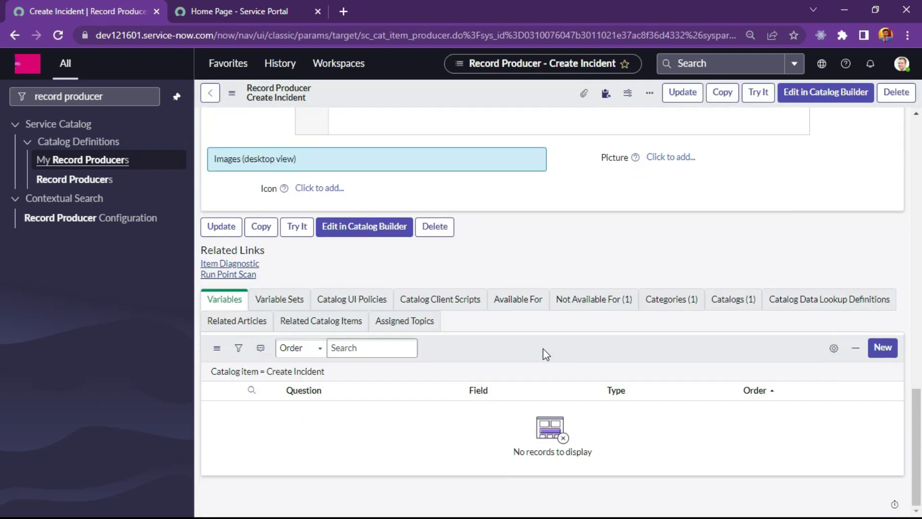
scroll(546, 355, up, 15)
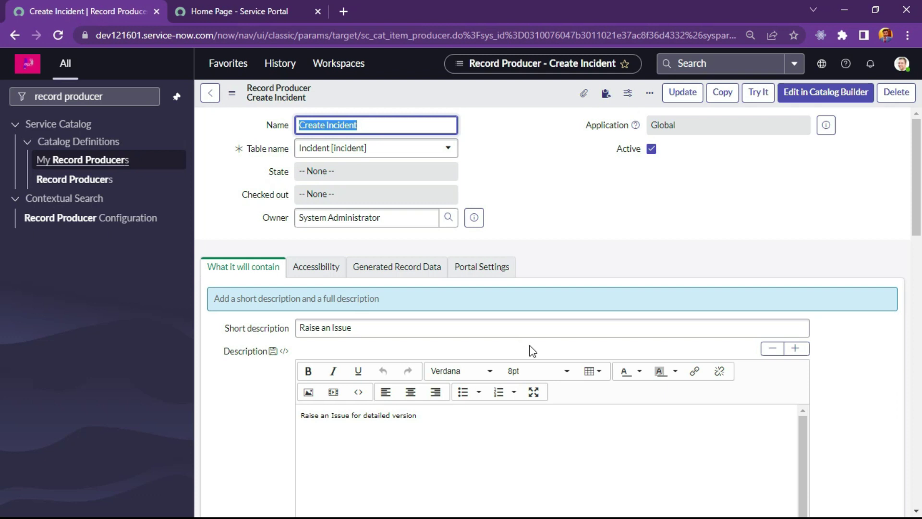
scroll(532, 350, down, 15)
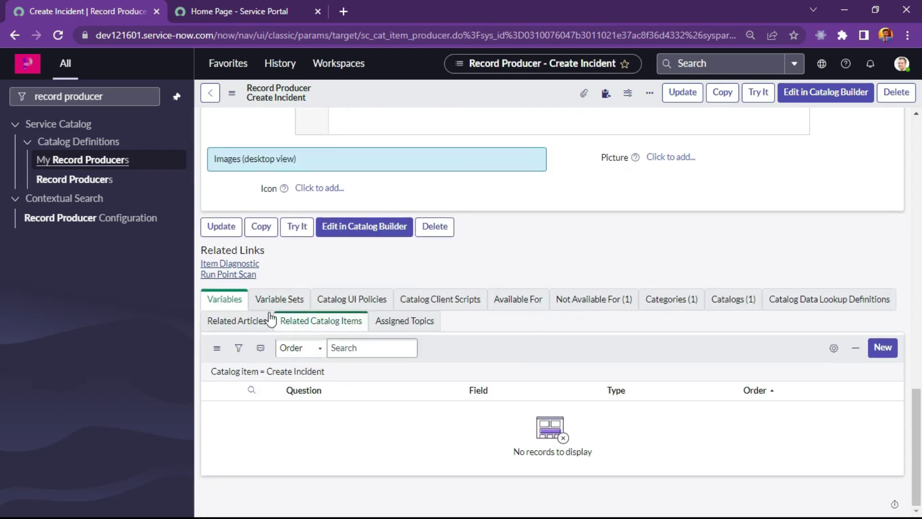
scroll(702, 360, up, 10)
scroll(716, 358, down, 5)
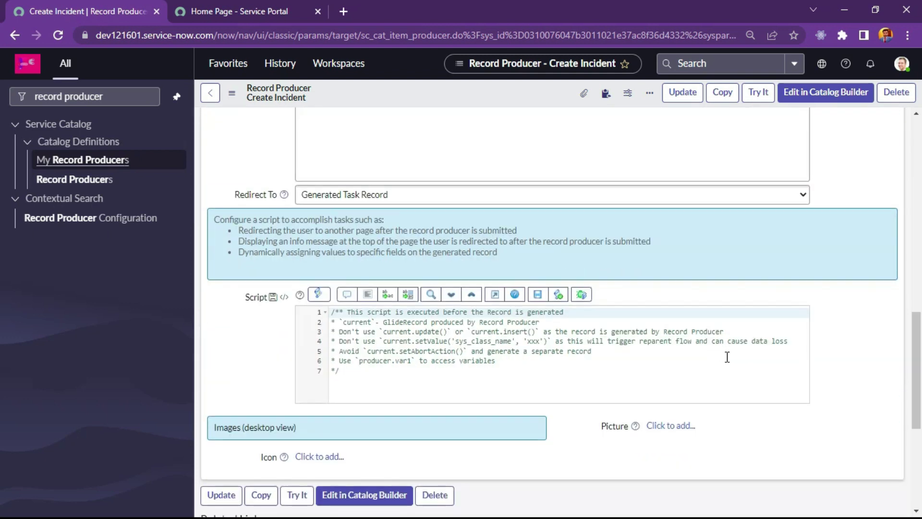
scroll(727, 356, down, 5)
click(881, 348)
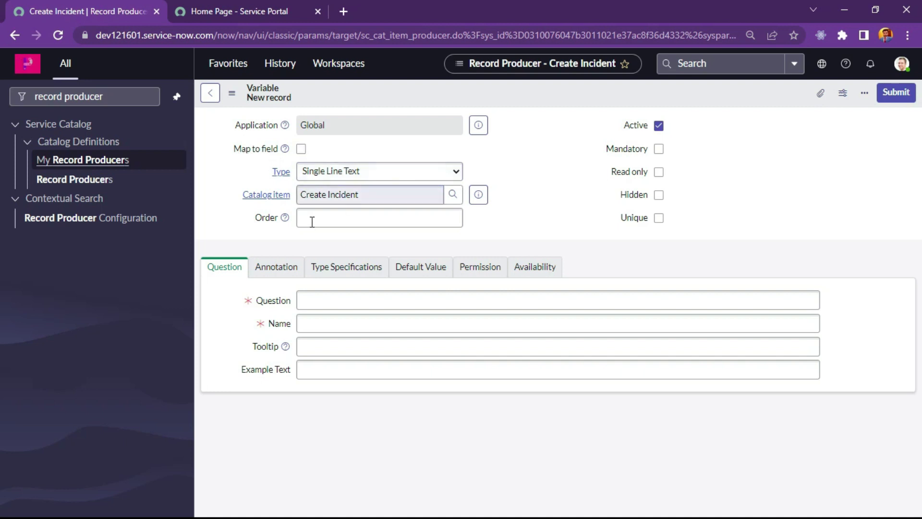
click(333, 299)
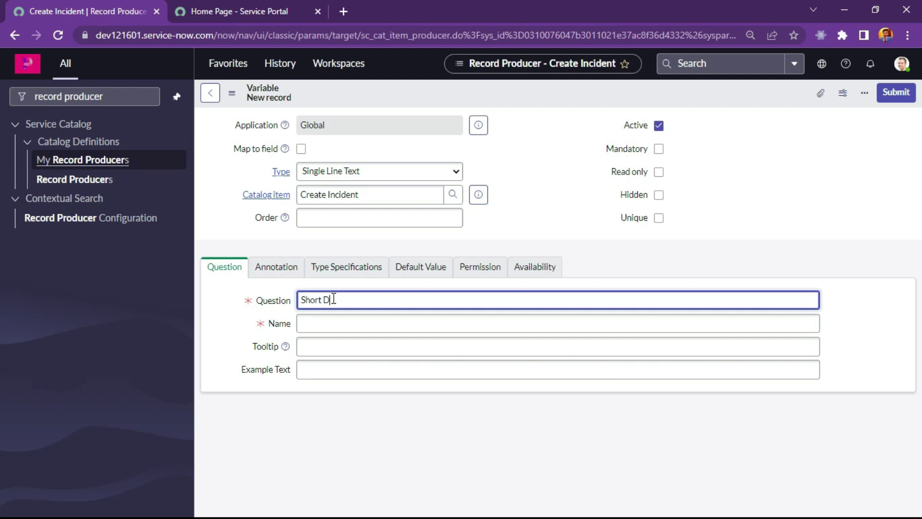
text(cripti)
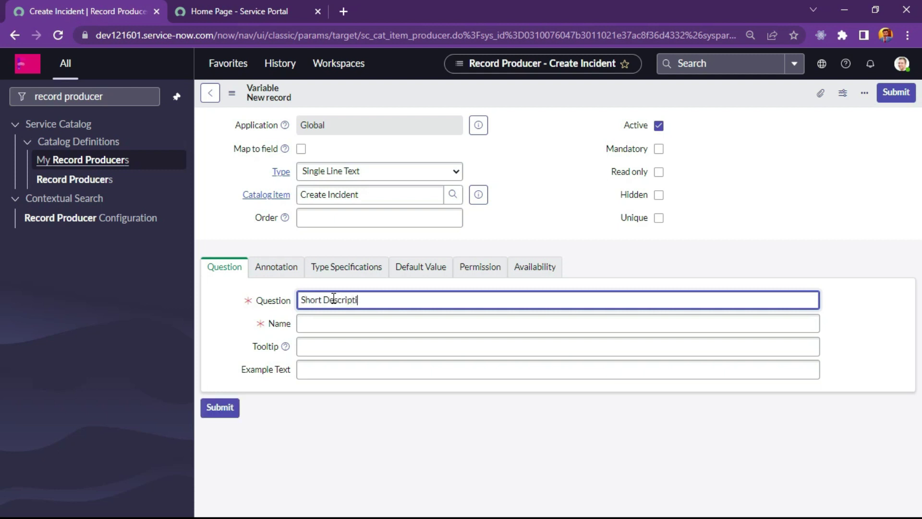
text(on)
click(393, 351)
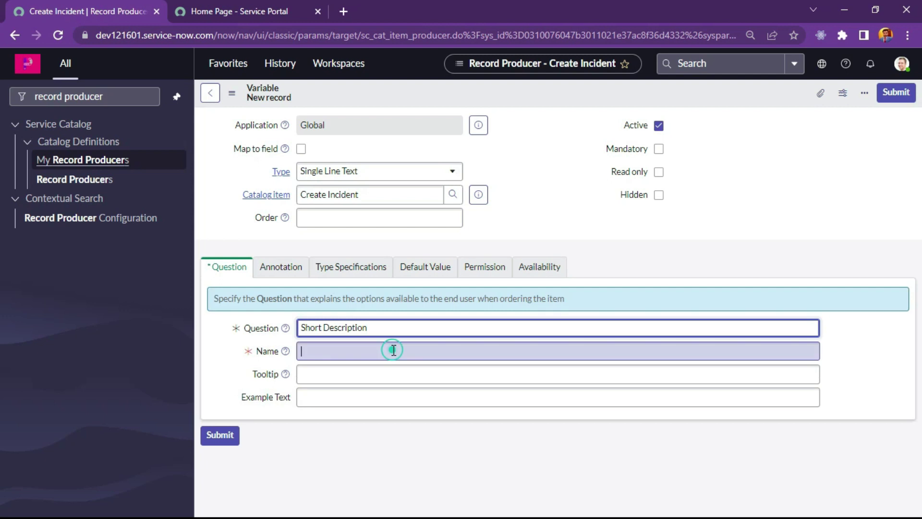
Step: Enable field mapping for the new variable and map it to the incident table's Short description field
click(299, 148)
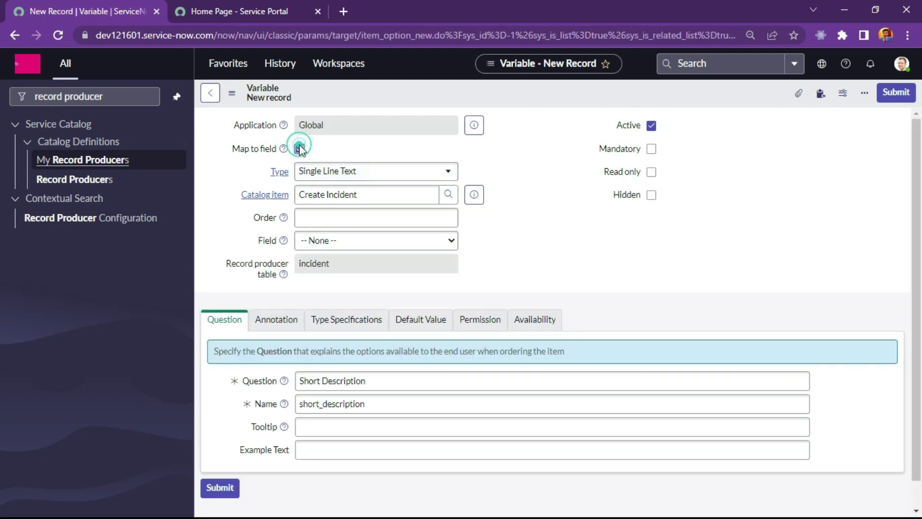
click(365, 404)
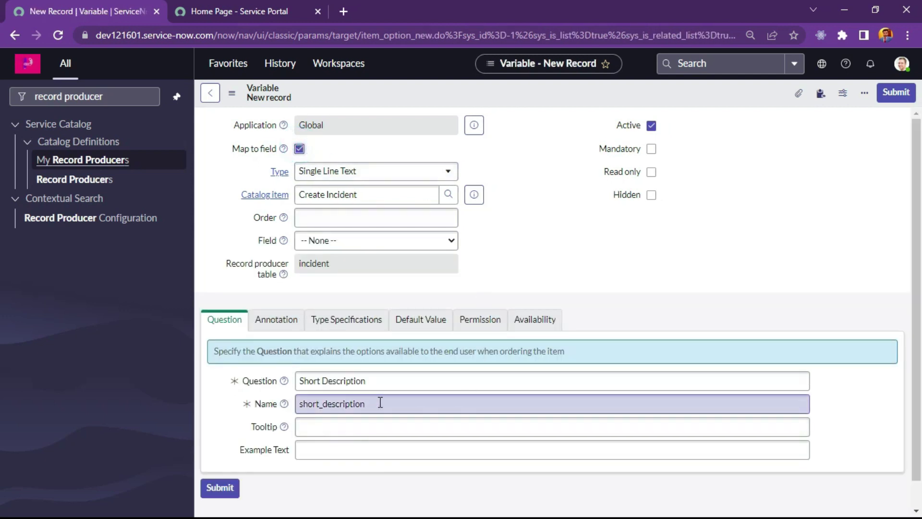
double_click(378, 404)
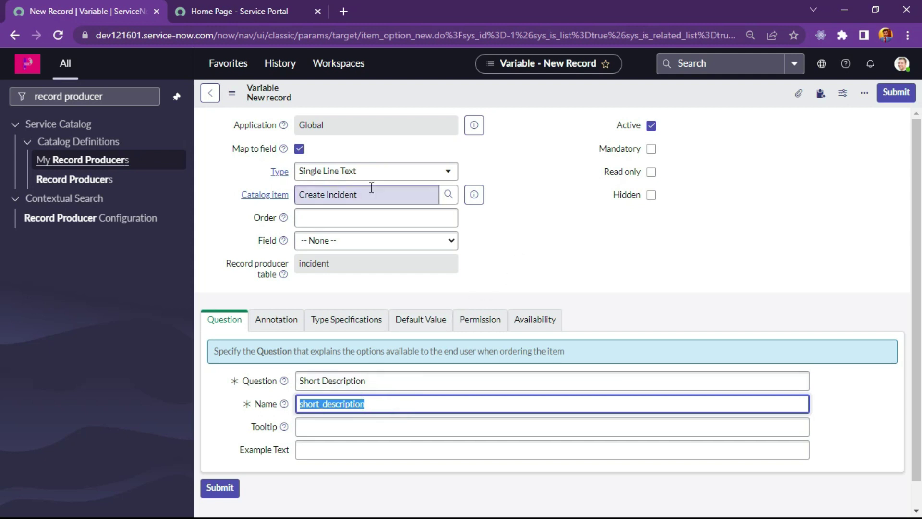
click(331, 242)
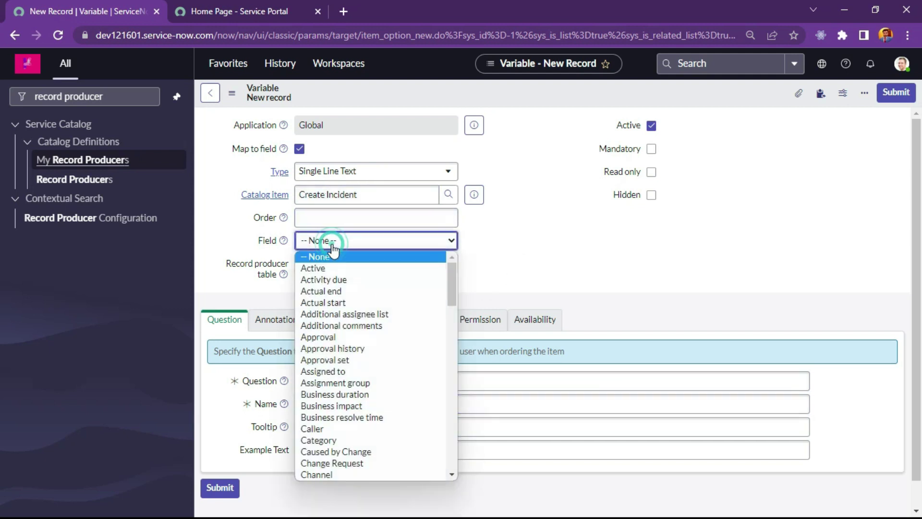
text(short)
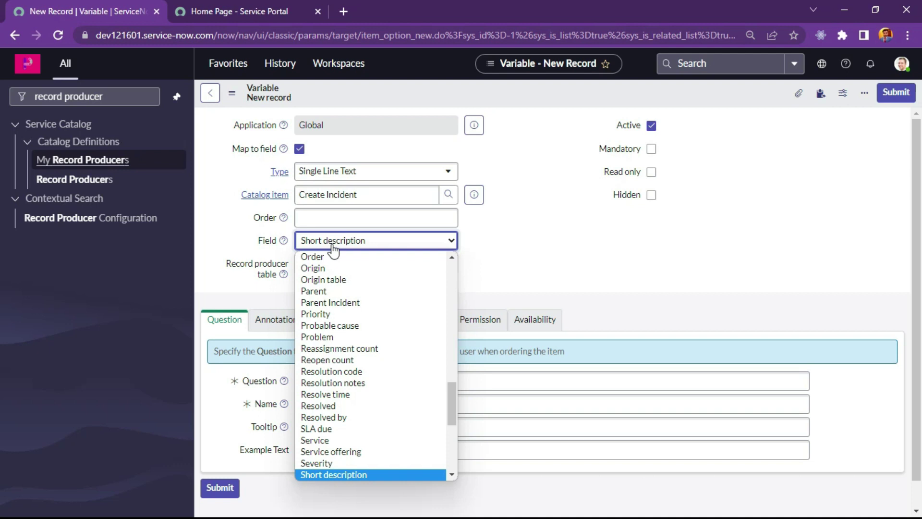
key(Return)
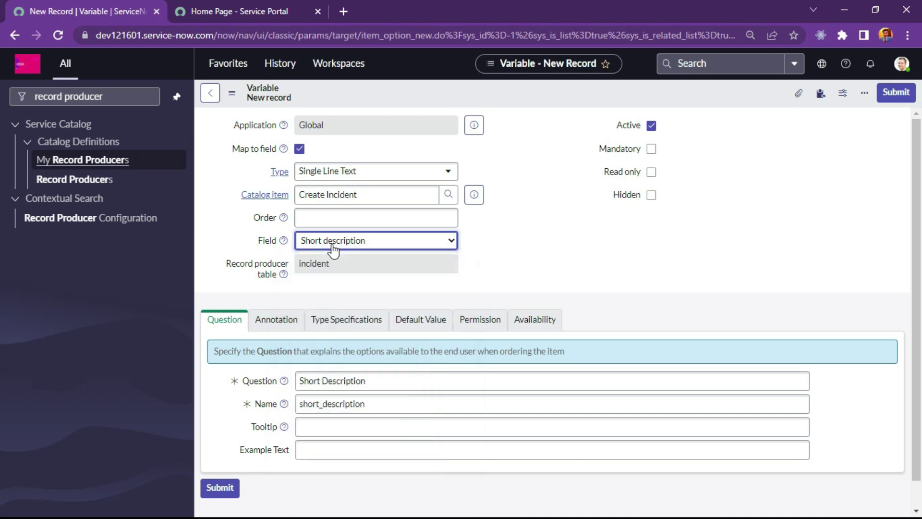
scroll(611, 260, down, 2)
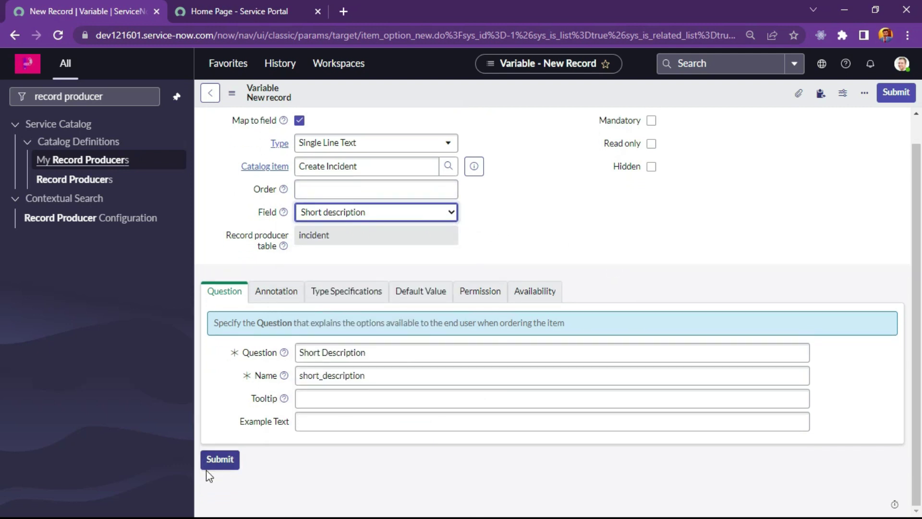
Step: Make the Short Description variable mandatory and submit it to the Create Incident record producer
scroll(411, 435, up, 2)
scroll(250, 498, down, 1)
click(652, 121)
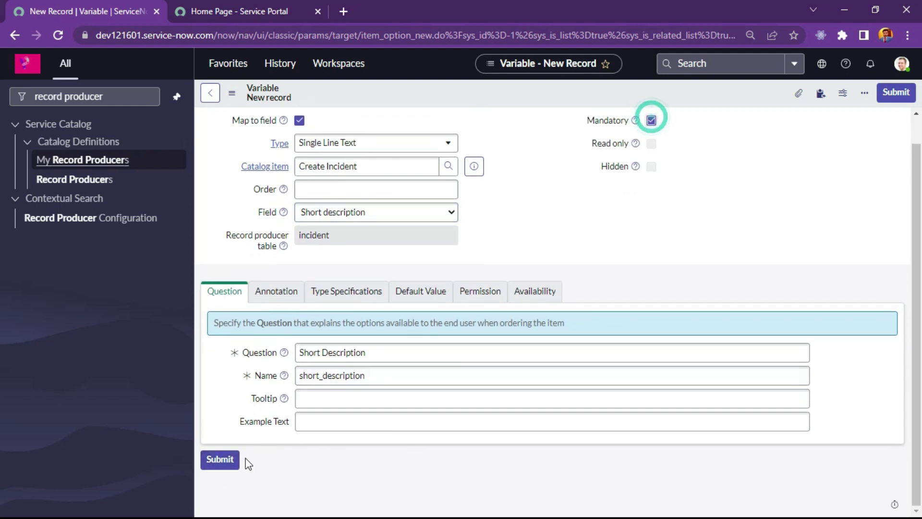
click(217, 458)
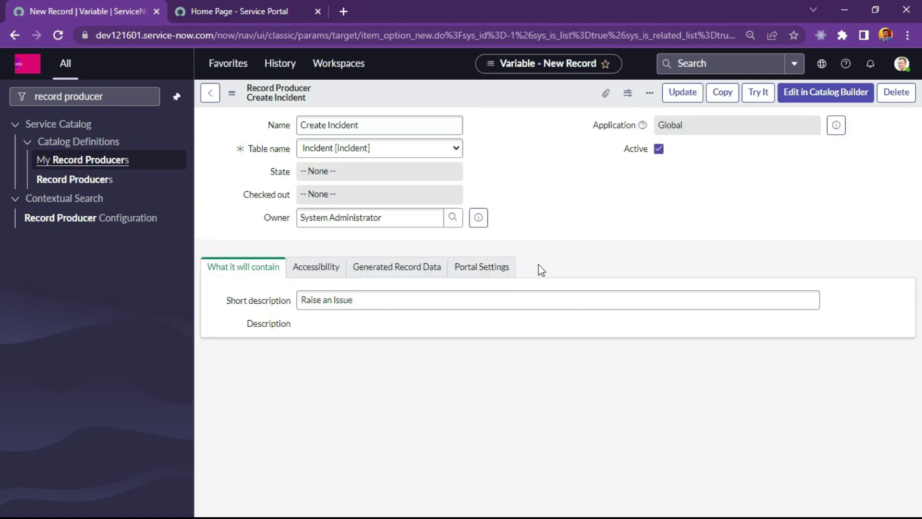
Step: Try out the Create Incident record producer and submit it with the short description "Testing from LearnIT"
scroll(539, 269, down, 10)
scroll(473, 349, up, 10)
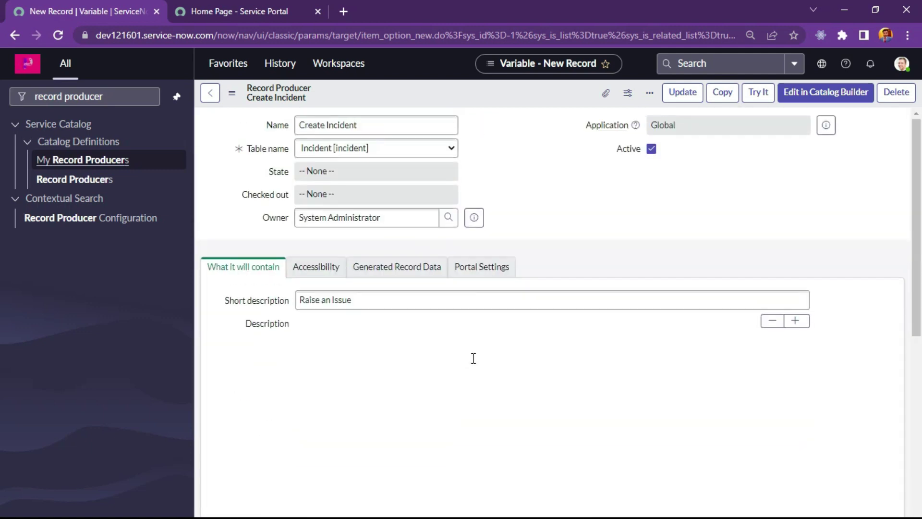
scroll(473, 360, down, 10)
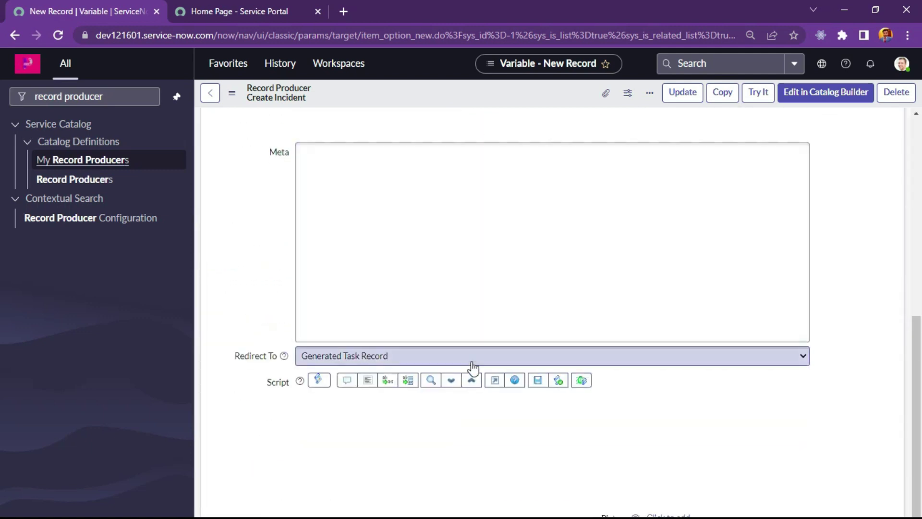
scroll(476, 351, up, 10)
click(758, 92)
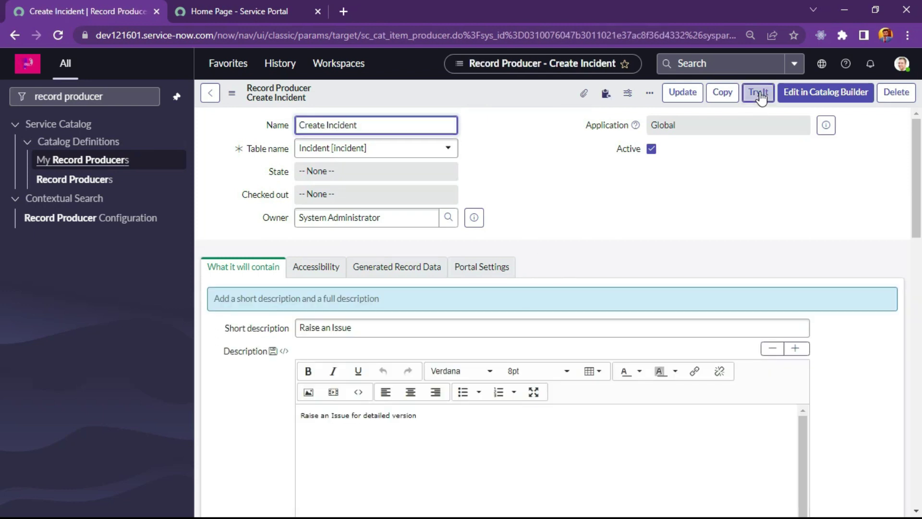
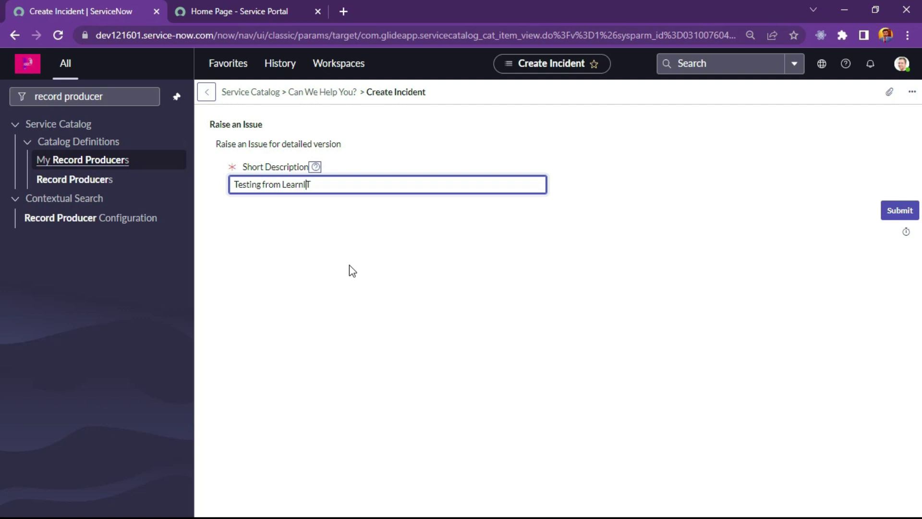
click(728, 236)
click(899, 212)
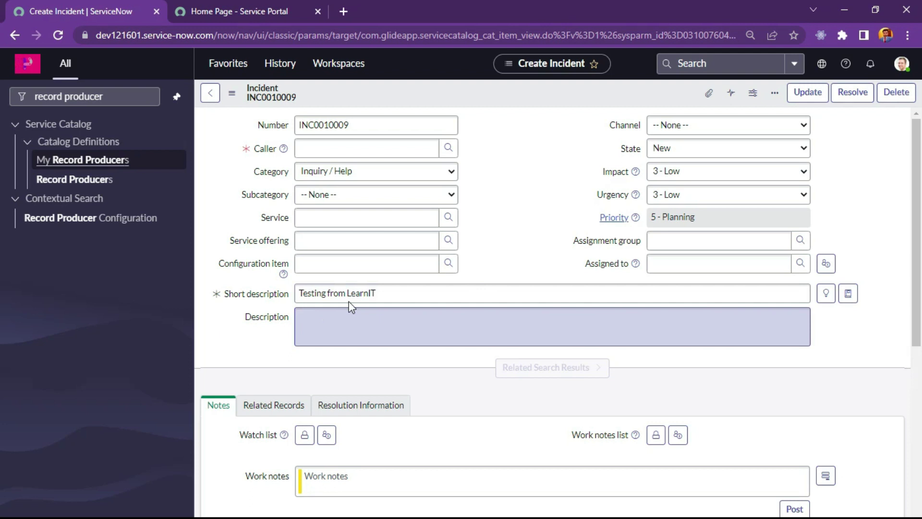
Step: Review the generated incident, checking its Short description value, activities and related lists
triple_click(388, 292)
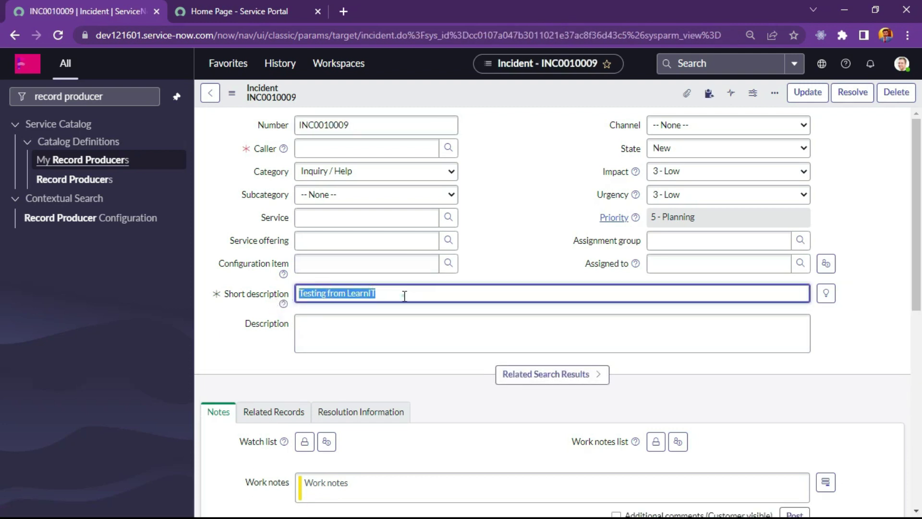
click(403, 294)
scroll(459, 285, down, 10)
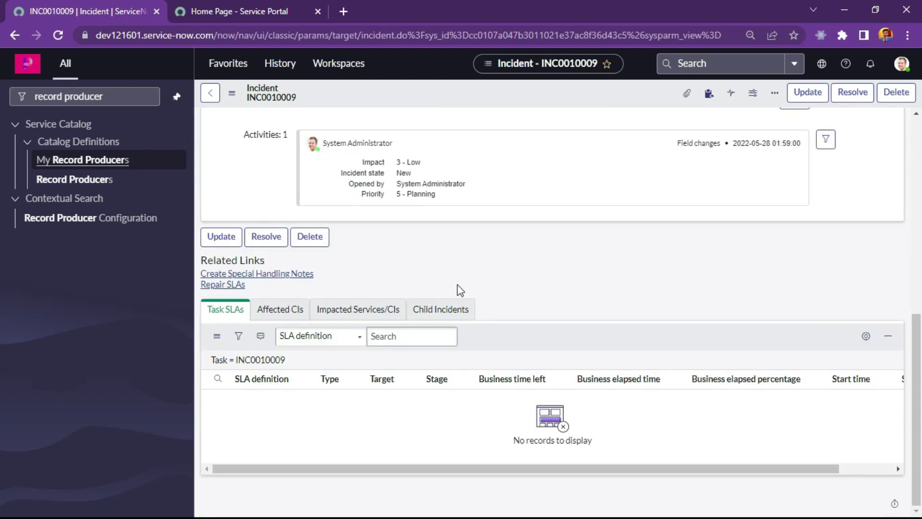
scroll(457, 288, up, 10)
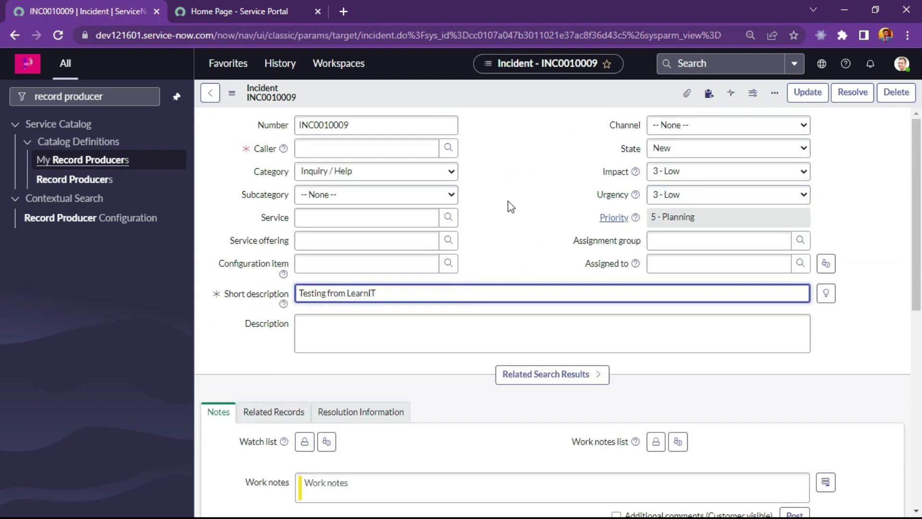
scroll(474, 282, down, 10)
scroll(474, 282, up, 10)
Step: Filter the application navigator for "order guide" and open the Order Guides list under Catalog Definitions
click(236, 9)
click(118, 7)
click(93, 96)
drag(108, 98, 40, 99)
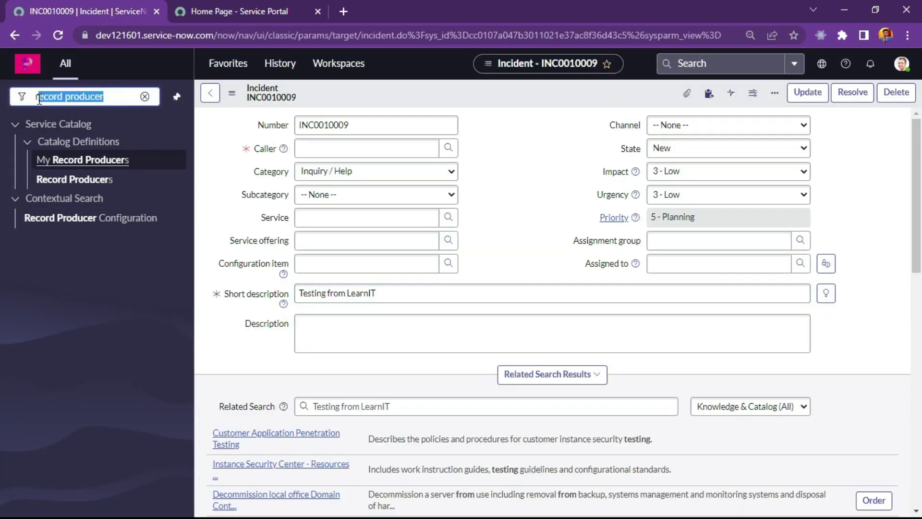
text(order guide)
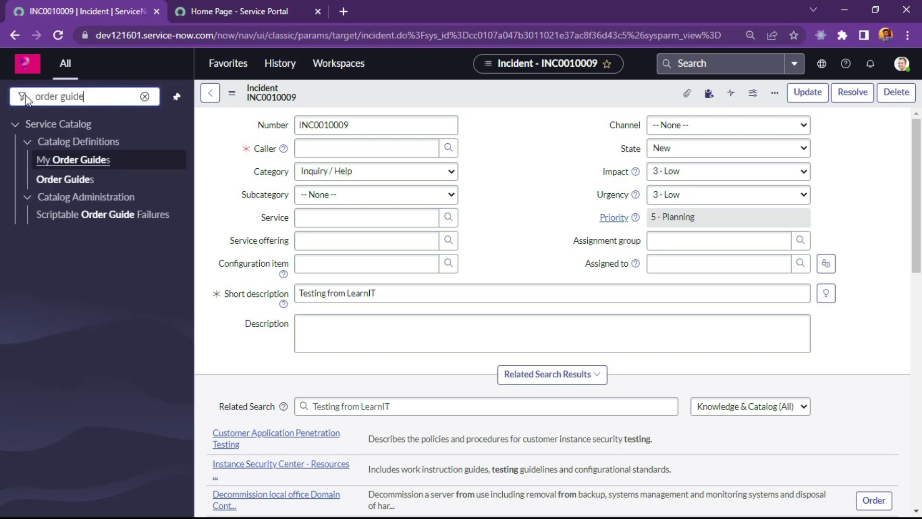
click(67, 180)
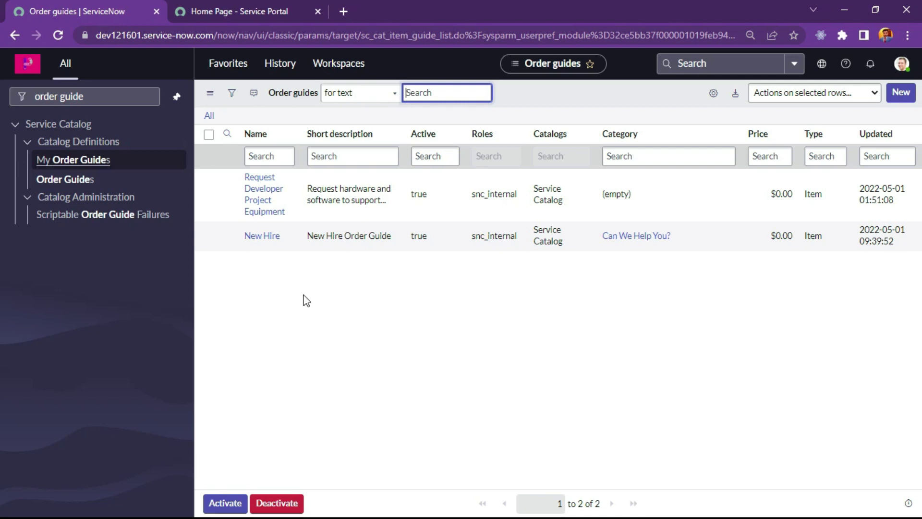
Step: Open the New Hire order guide and examine its variables, portal settings and the items in its rule base
click(267, 236)
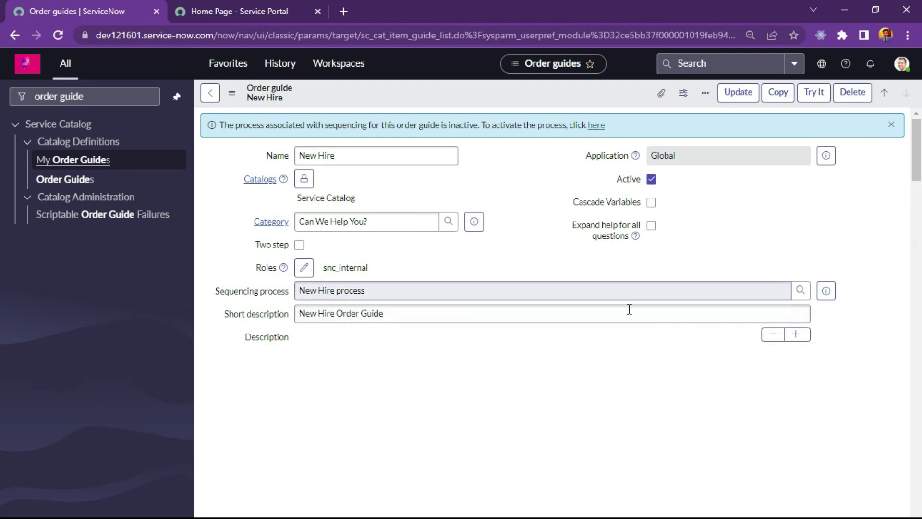
scroll(510, 282, down, 15)
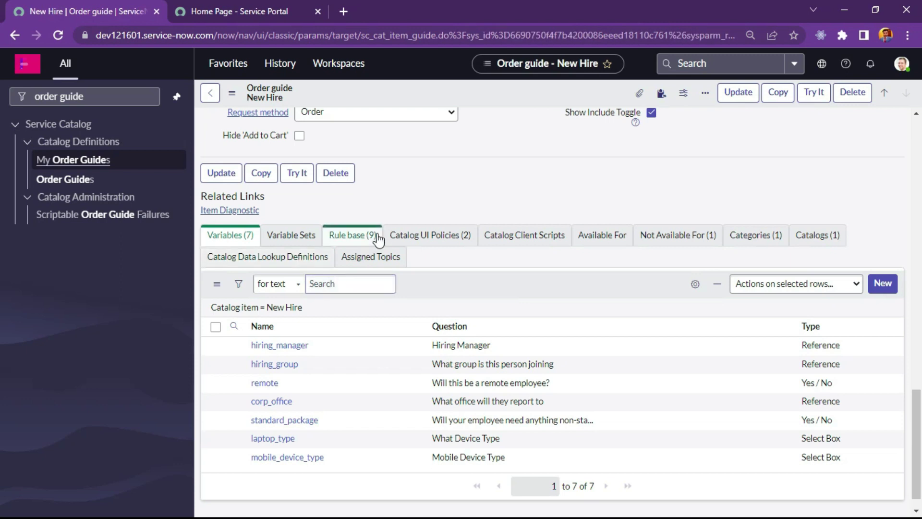
click(374, 237)
scroll(401, 356, down, 2)
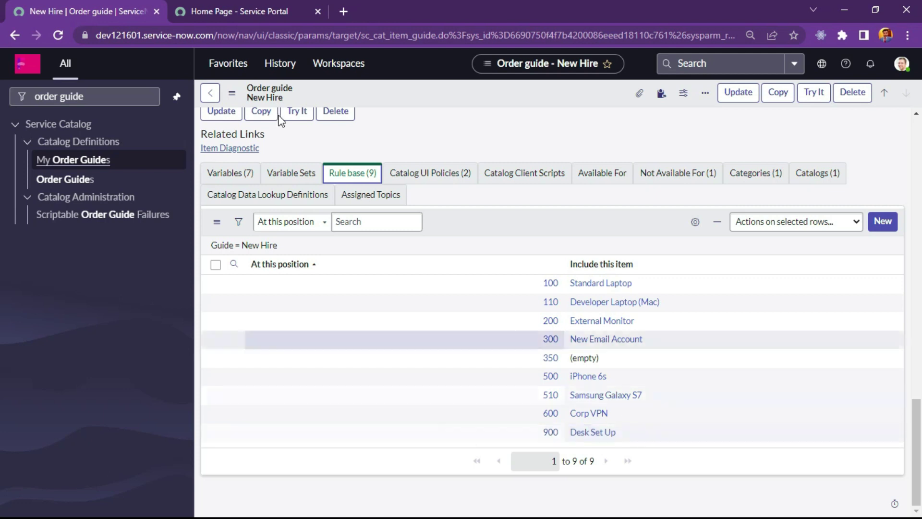
scroll(465, 304, up, 1)
scroll(464, 306, down, 1)
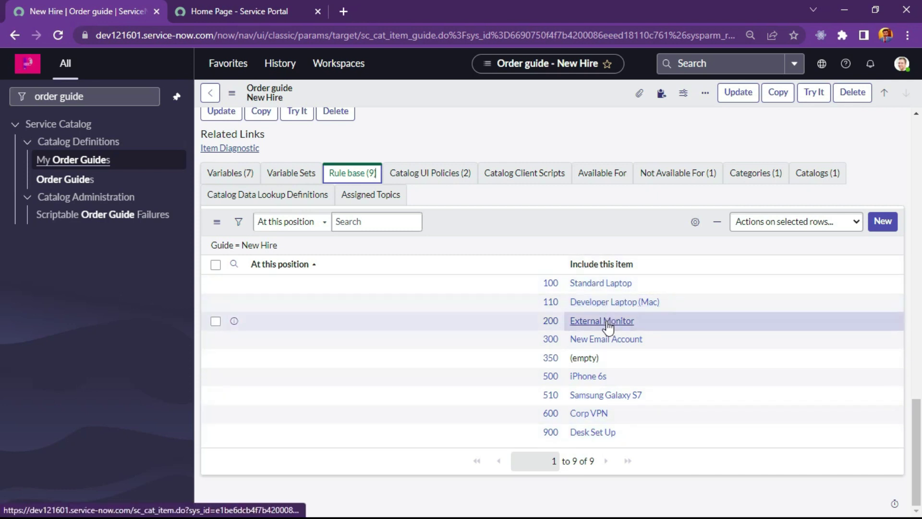
scroll(608, 327, up, 4)
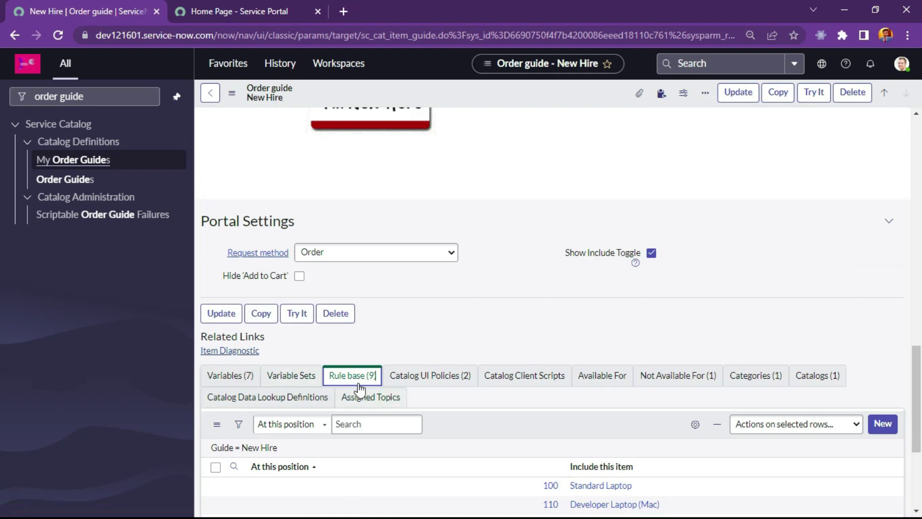
click(382, 434)
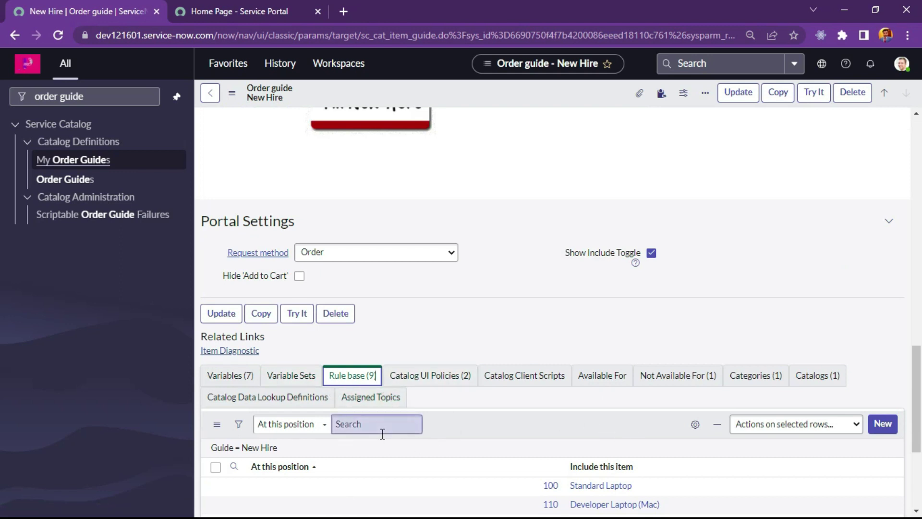
scroll(383, 413, up, 10)
scroll(482, 413, up, 10)
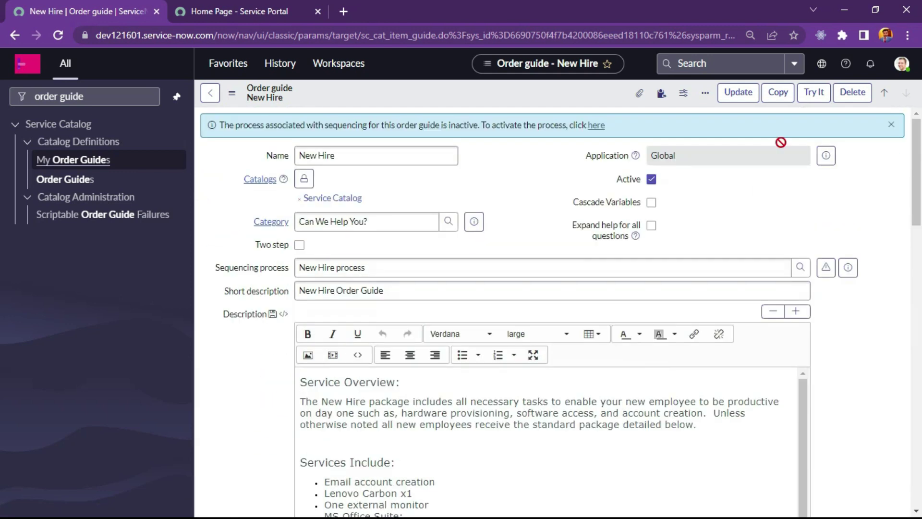
Step: Launch a trial of the New Hire order guide and try to continue with "test" as the group being joined
click(814, 92)
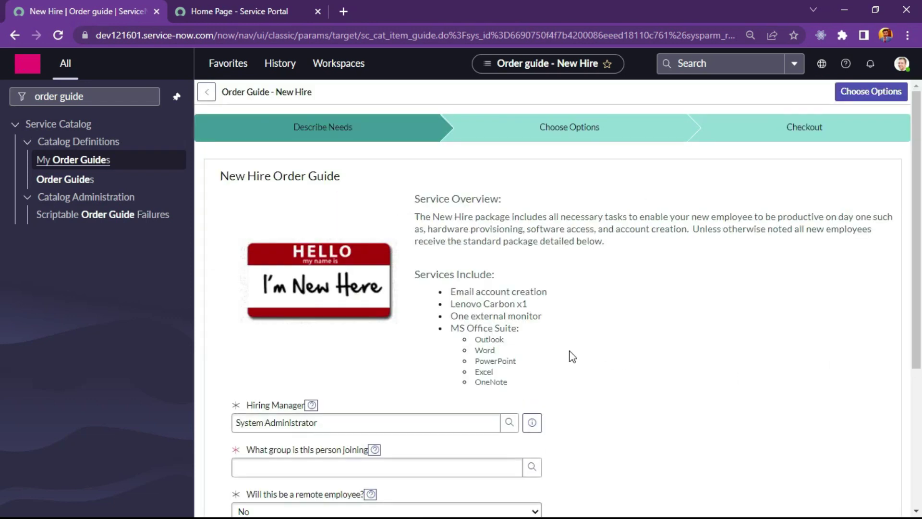
scroll(595, 362, down, 3)
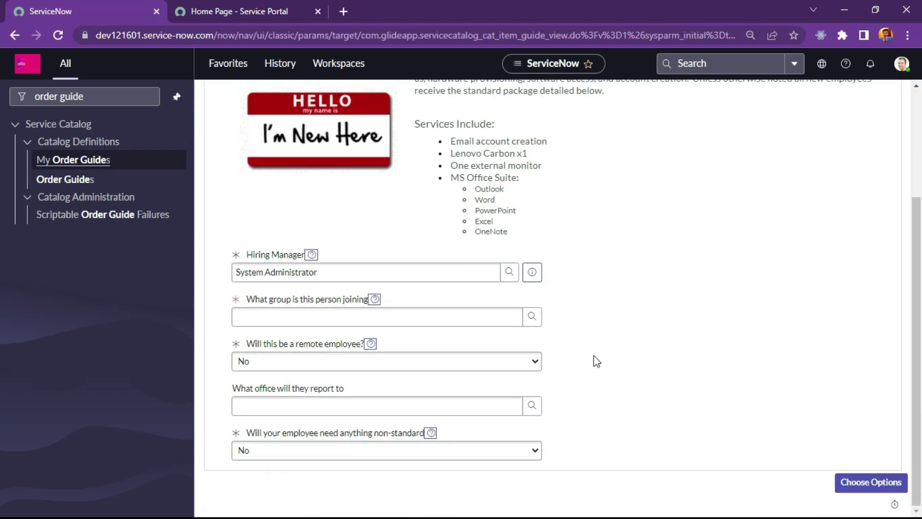
click(265, 317)
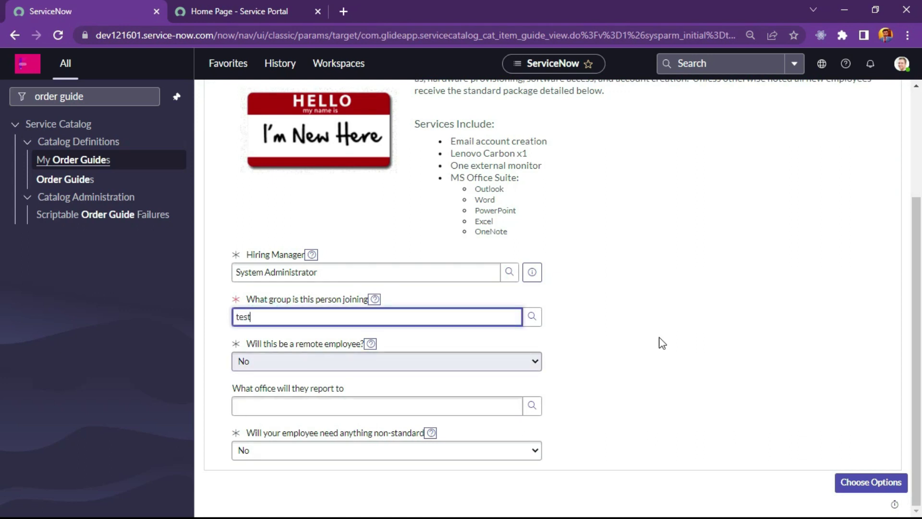
scroll(625, 393, up, 3)
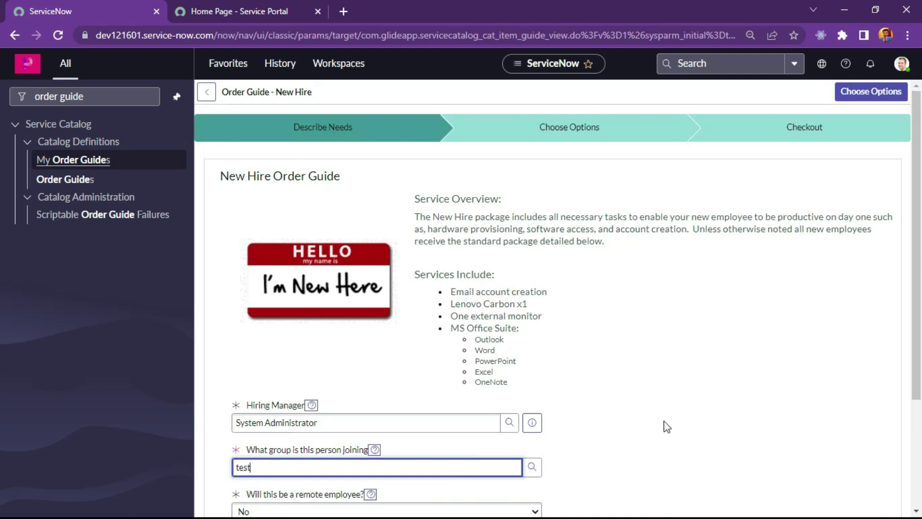
scroll(664, 422, down, 3)
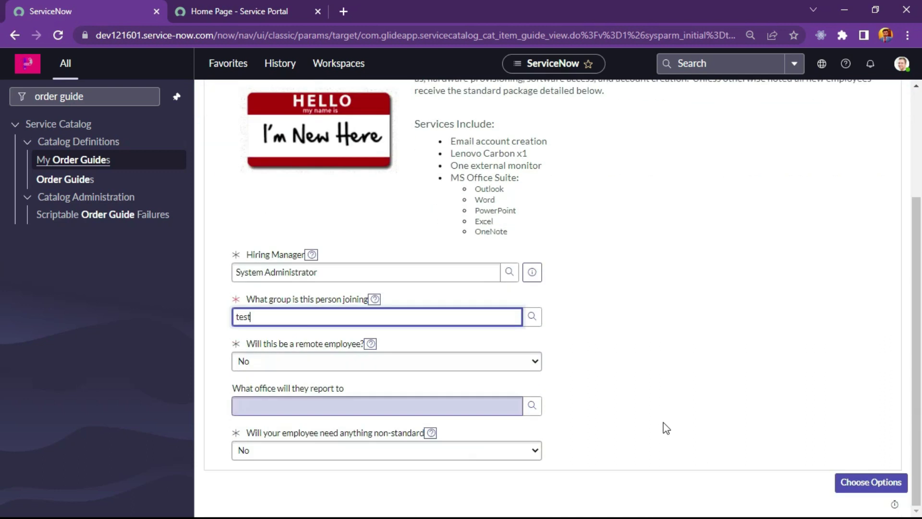
click(863, 482)
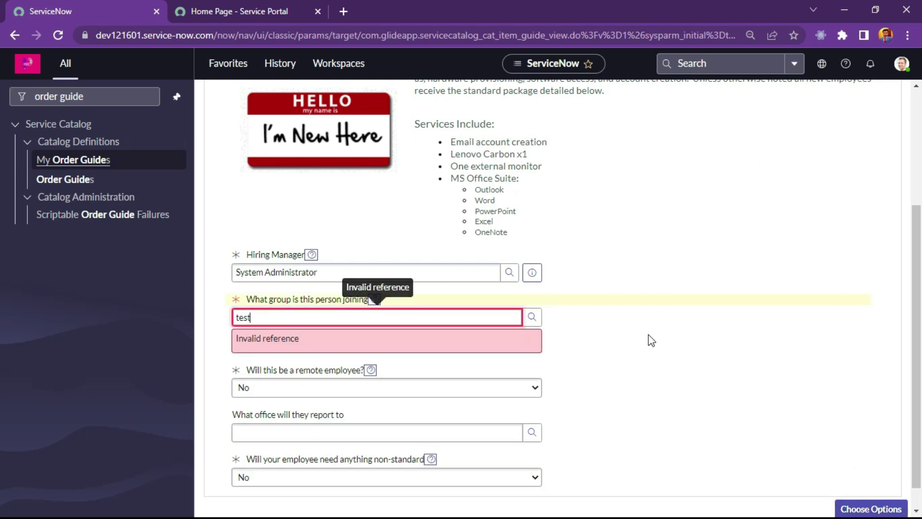
Step: Choose Development from all departments as the group being joined and continue to the order guide's options
click(531, 317)
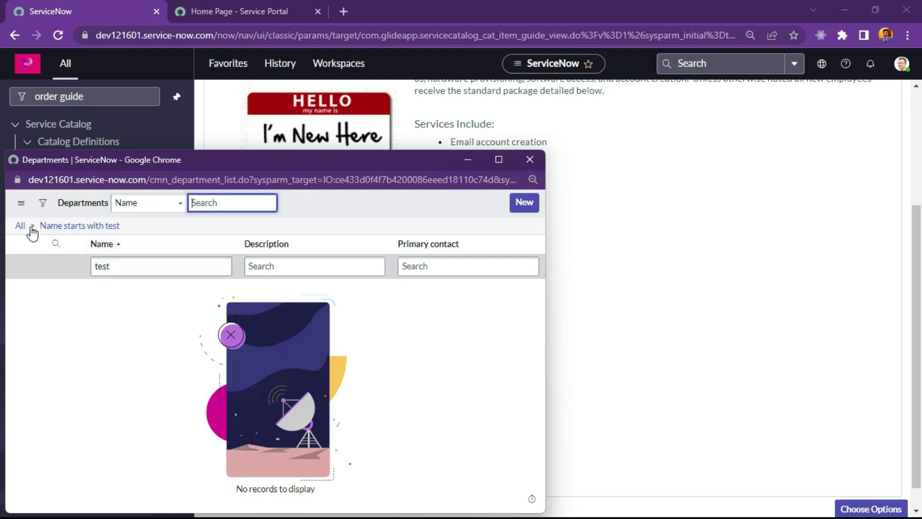
click(20, 226)
click(61, 314)
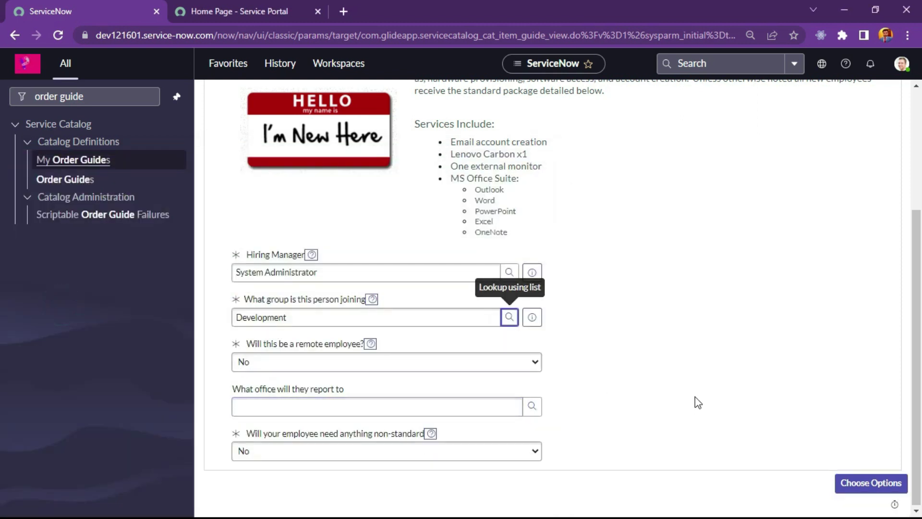
click(864, 483)
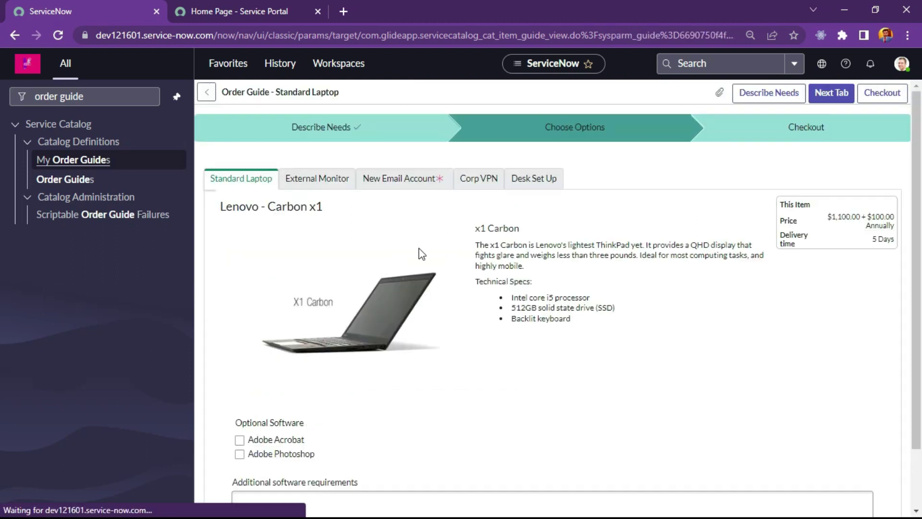
Step: Look through the order guide's included items, covering the External Monitor, New Email Account and Corp VPN pages
click(301, 175)
click(377, 179)
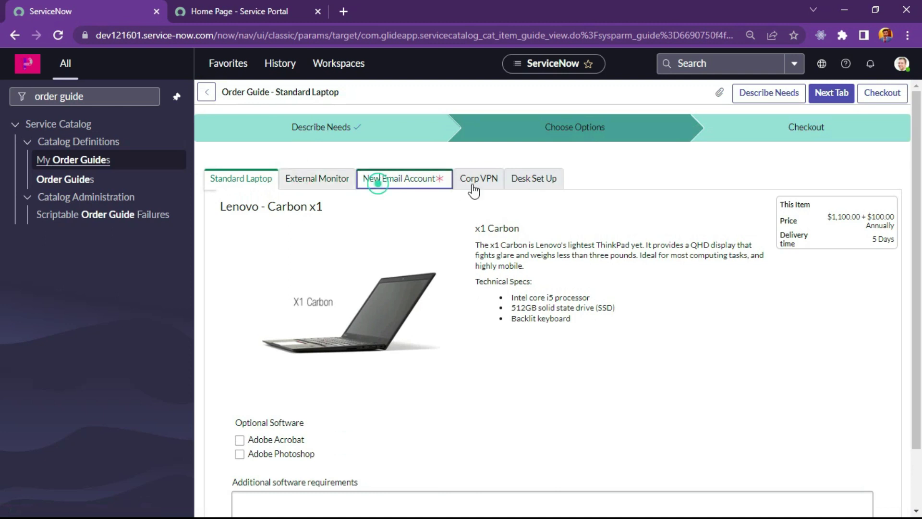
click(471, 179)
click(529, 179)
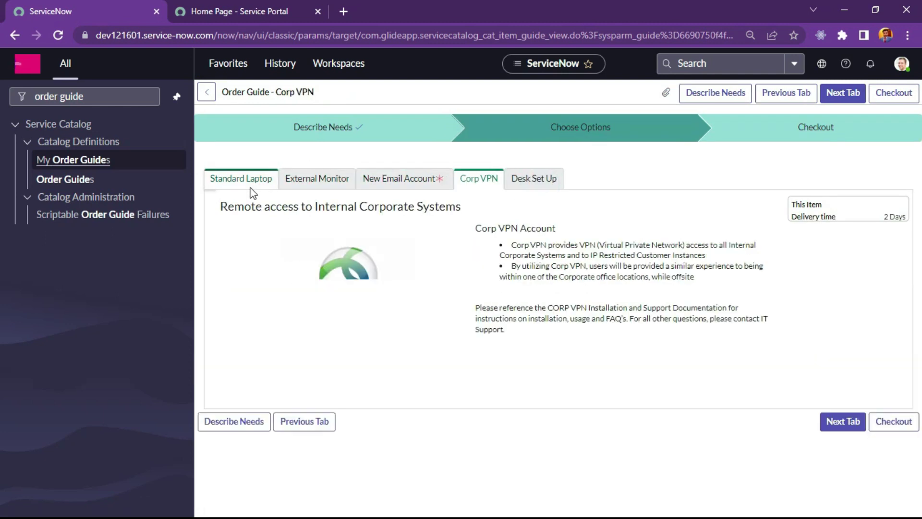
click(252, 190)
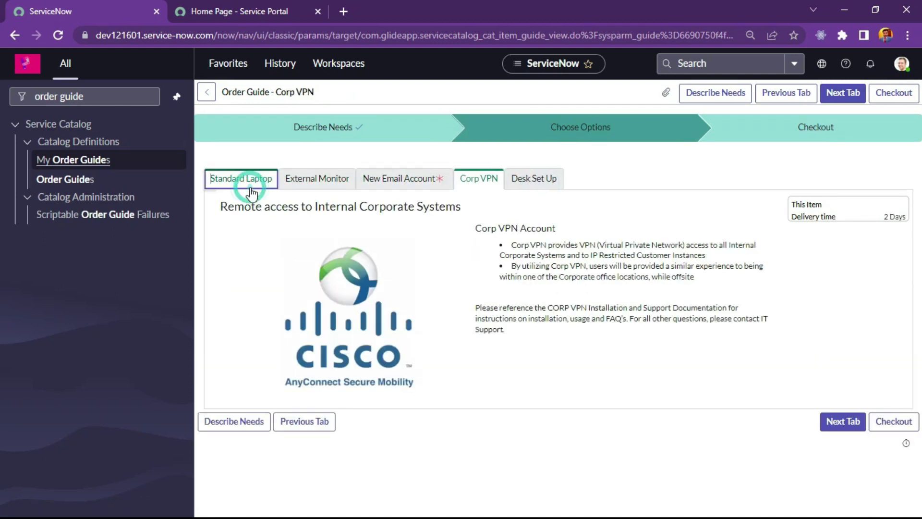
click(308, 180)
click(408, 178)
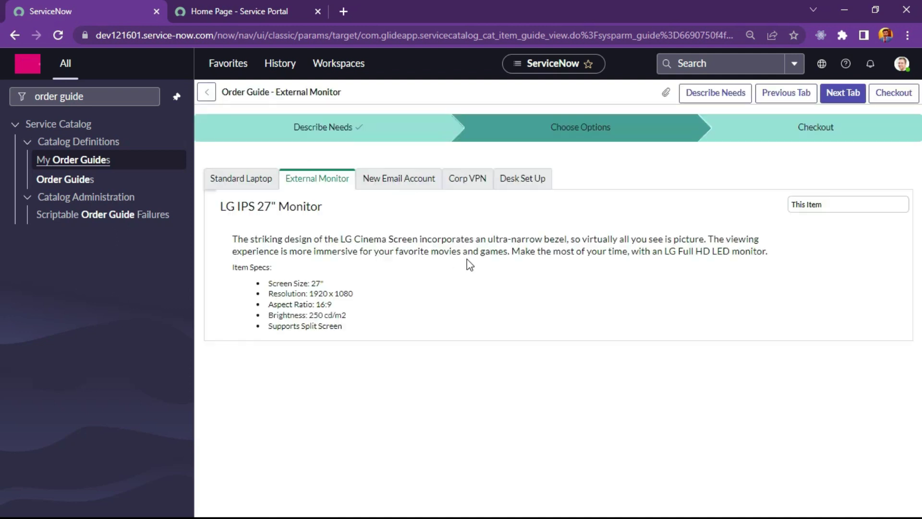
click(407, 181)
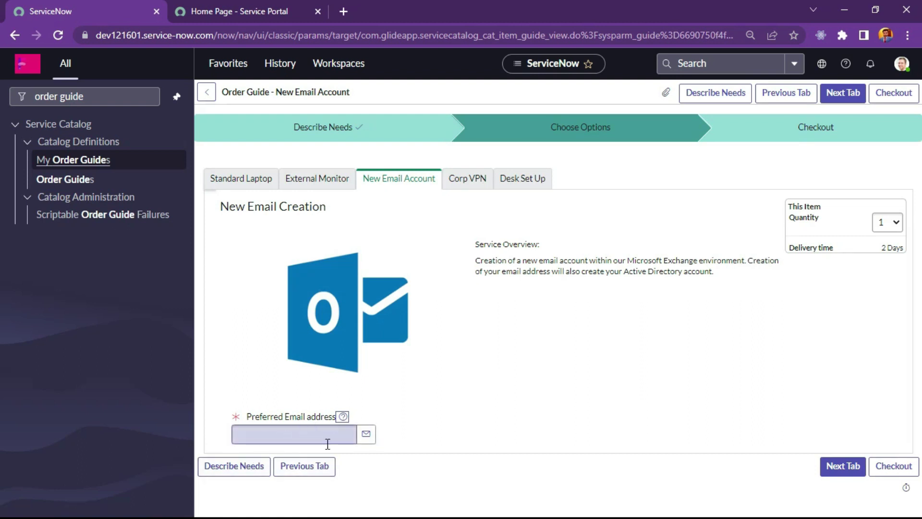
click(468, 184)
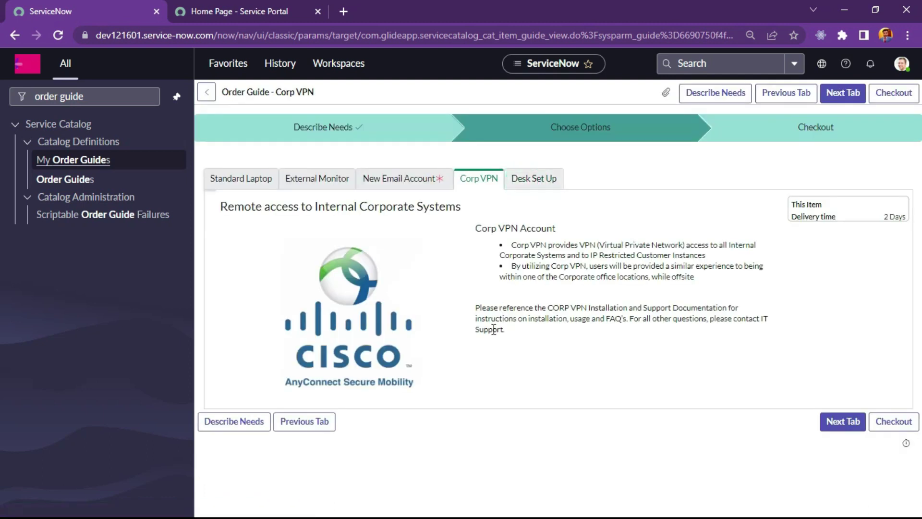
Step: On the Standard Laptop item, include Adobe Acrobat and Adobe Photoshop and enter "Test" as the additional software requirements
click(388, 186)
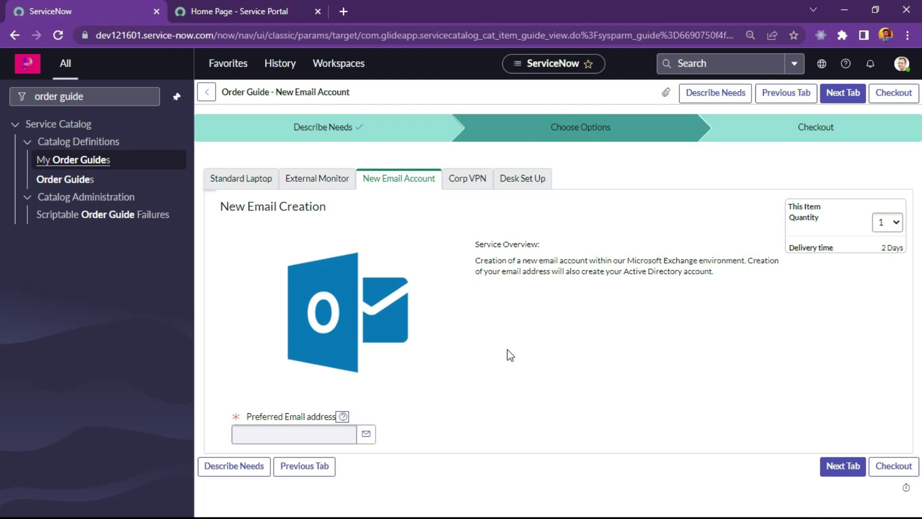
click(257, 186)
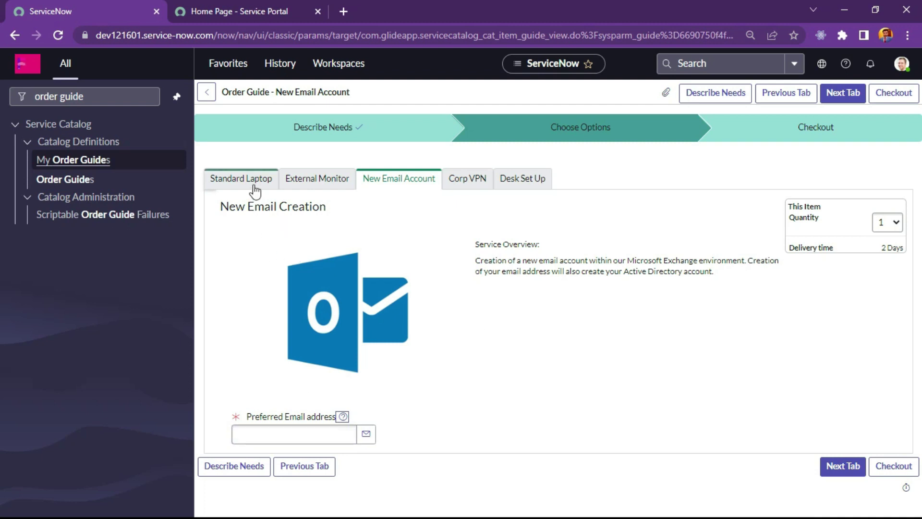
click(257, 186)
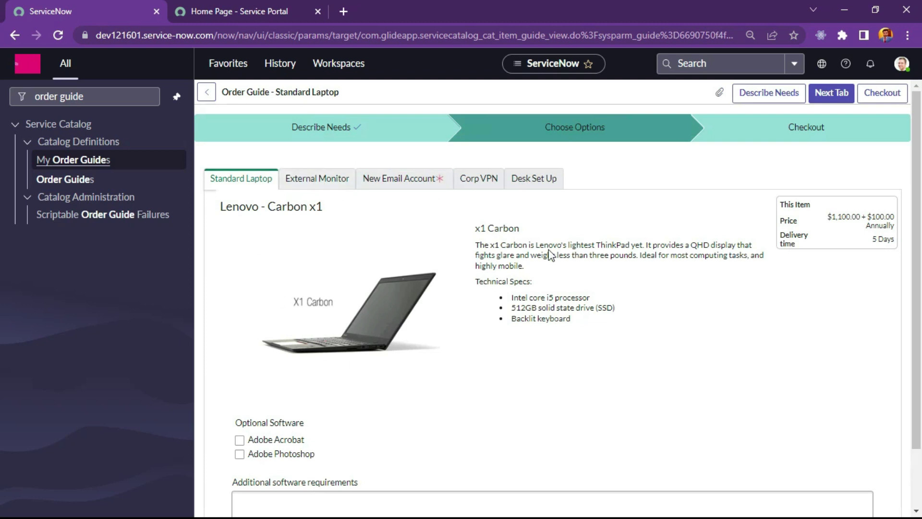
scroll(490, 259, down, 2)
click(240, 371)
click(239, 385)
click(285, 438)
text(Test)
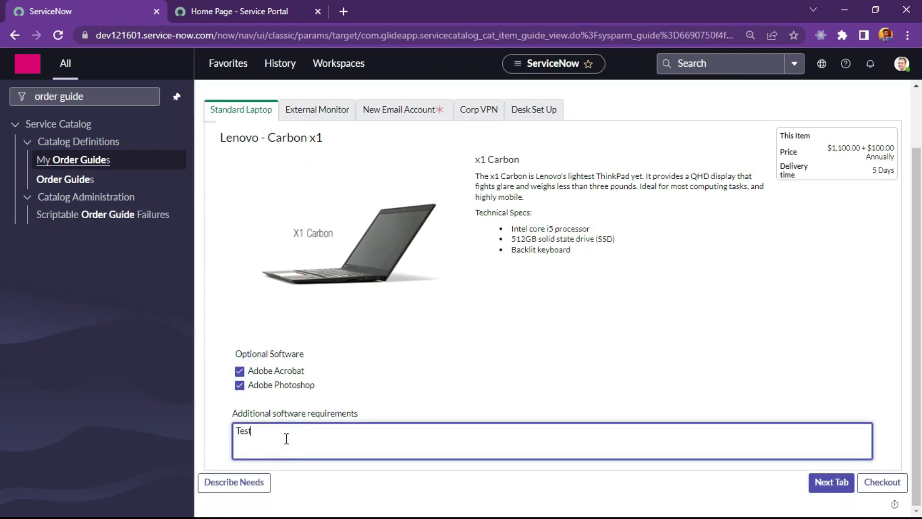
Step: View the External Monitor item, and fill in the preferred email address on the New Email Account item
scroll(286, 438, up, 2)
click(321, 177)
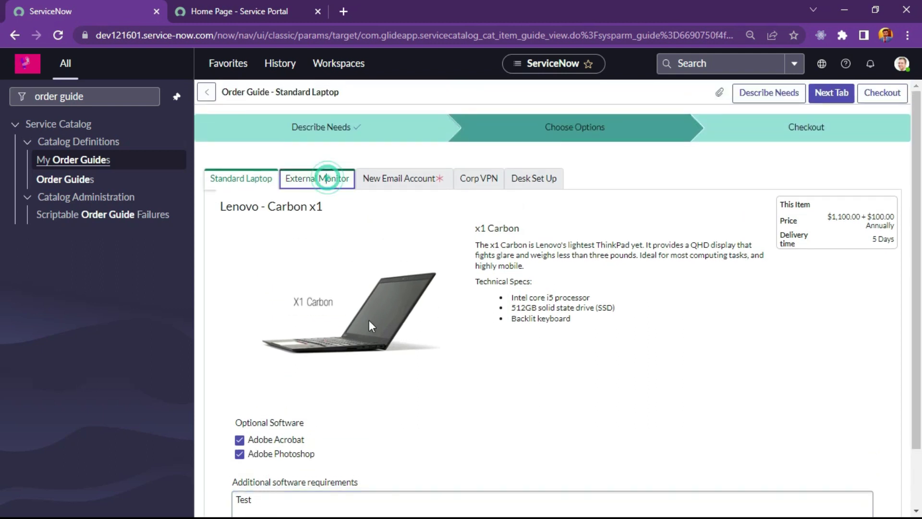
scroll(374, 336, down, 2)
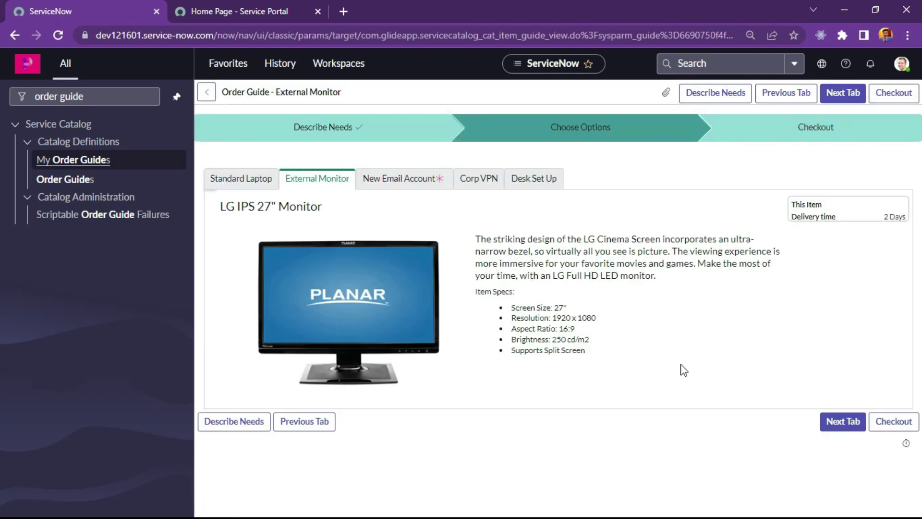
click(414, 181)
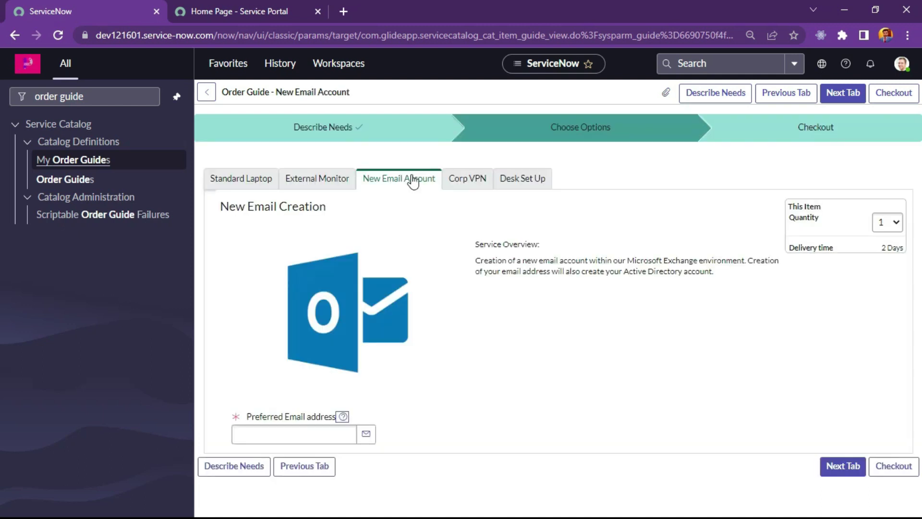
click(307, 434)
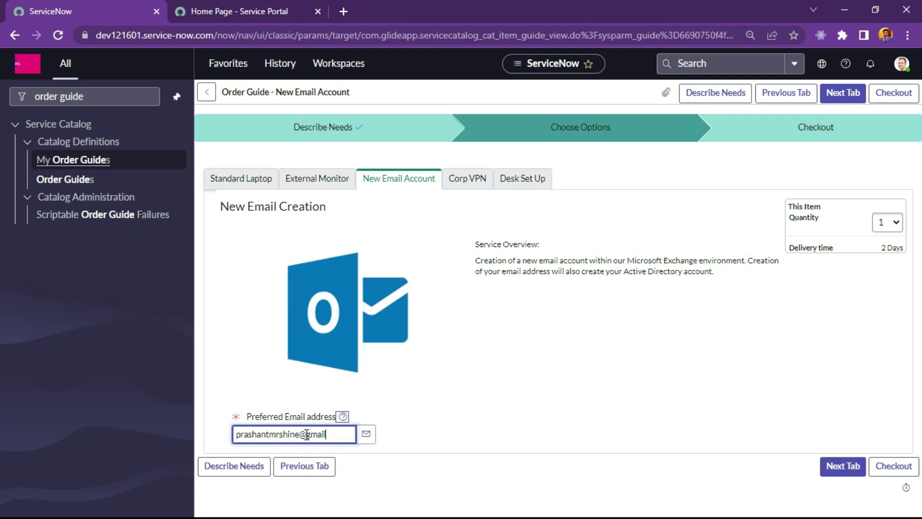
Step: Describe the ergonomic requirements on the Desk Set Up item, starting with "Raise this", and proceed to the order guide's checkout
click(471, 179)
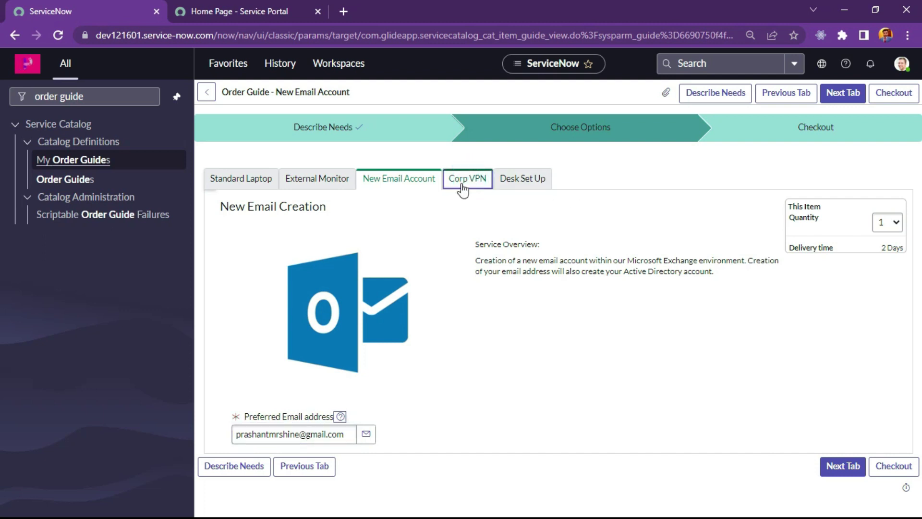
click(532, 192)
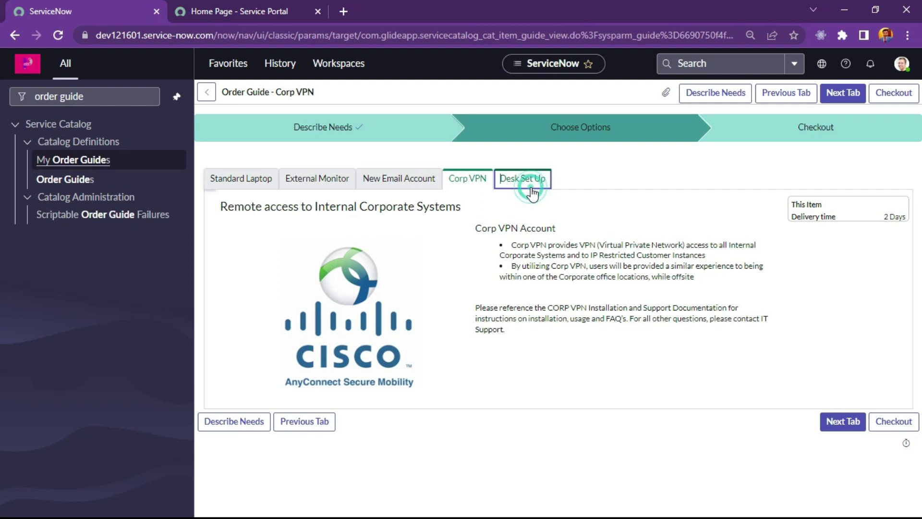
click(534, 182)
click(480, 444)
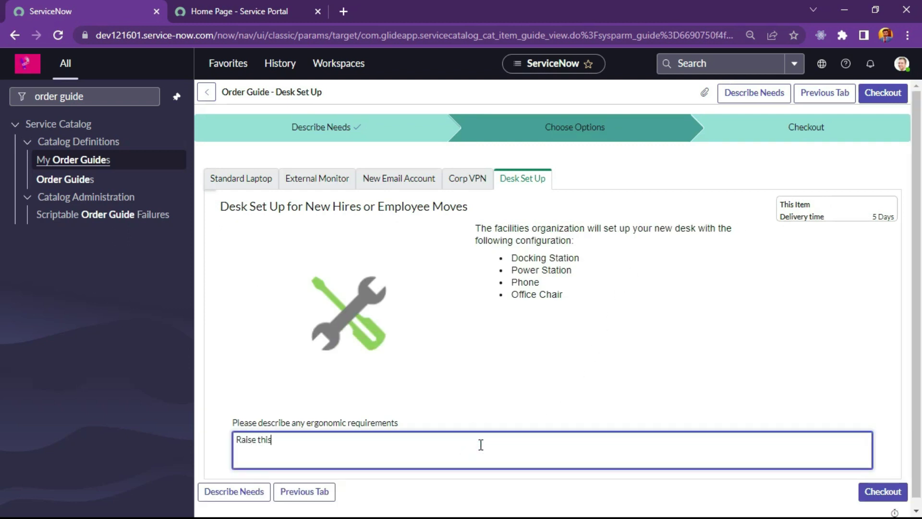
scroll(566, 327, down, 1)
click(883, 482)
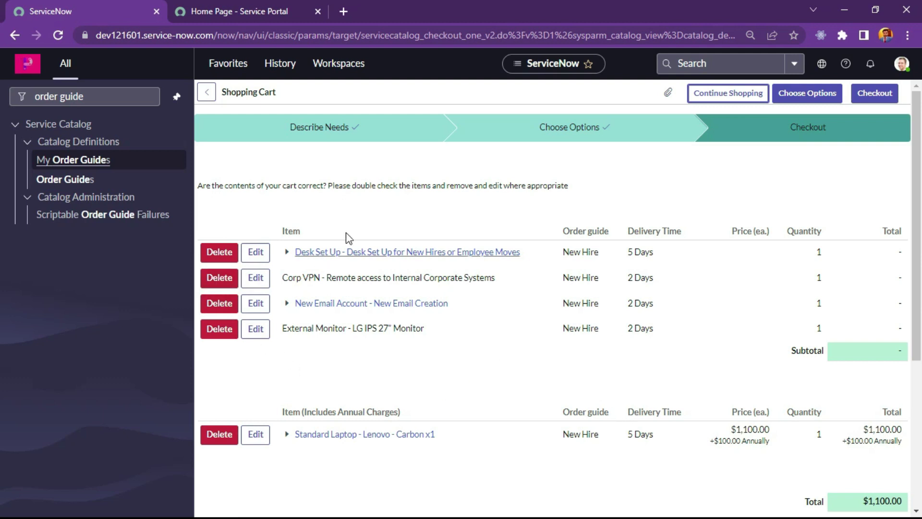
Step: Review the items in the shopping cart, complete the checkout and open the request record it generates
scroll(379, 224, down, 5)
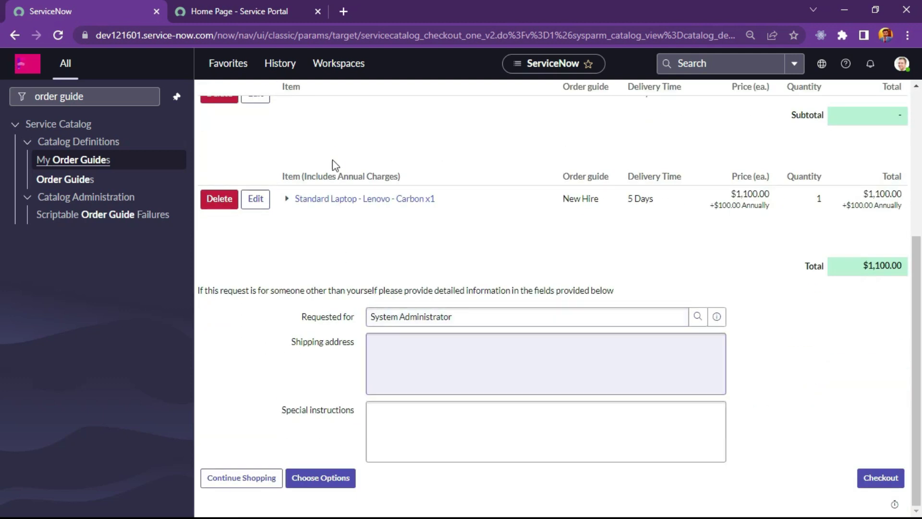
scroll(332, 164, up, 4)
scroll(837, 325, down, 4)
click(880, 478)
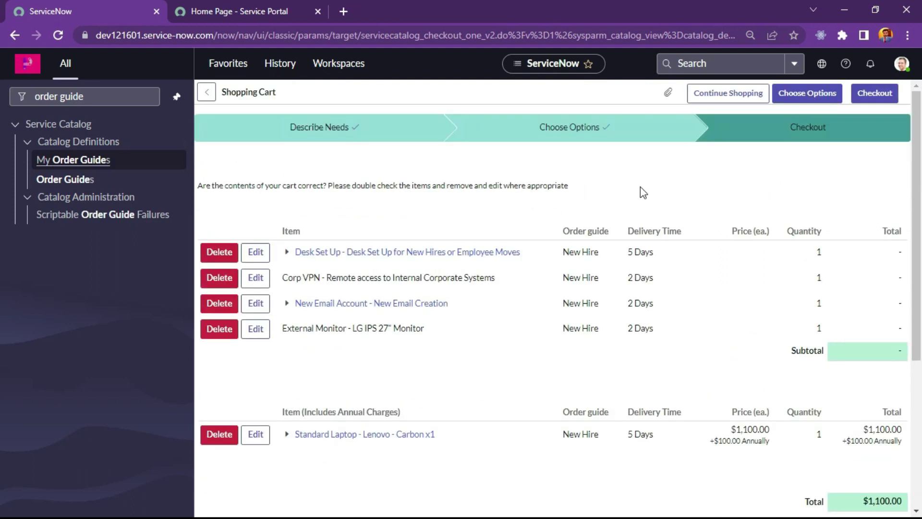
click(337, 154)
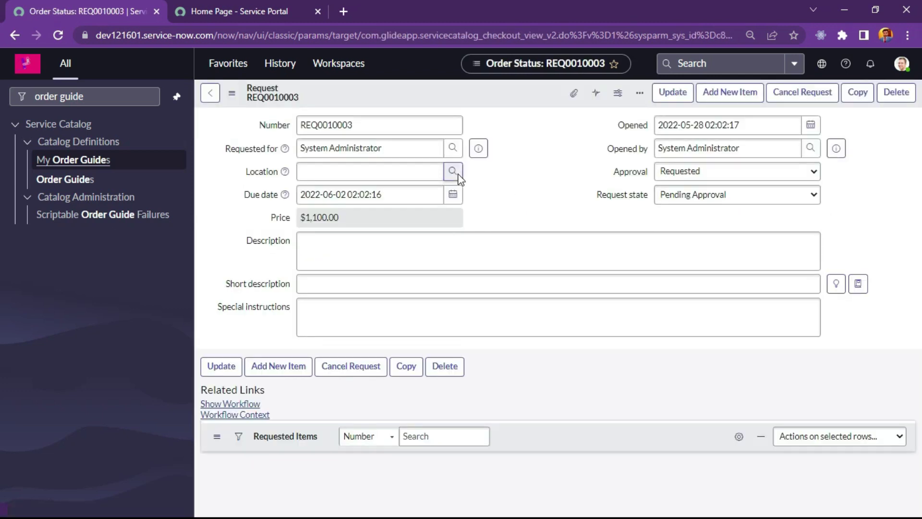
Step: Examine the request's header details and the list of requested items belonging to it
scroll(511, 379, down, 4)
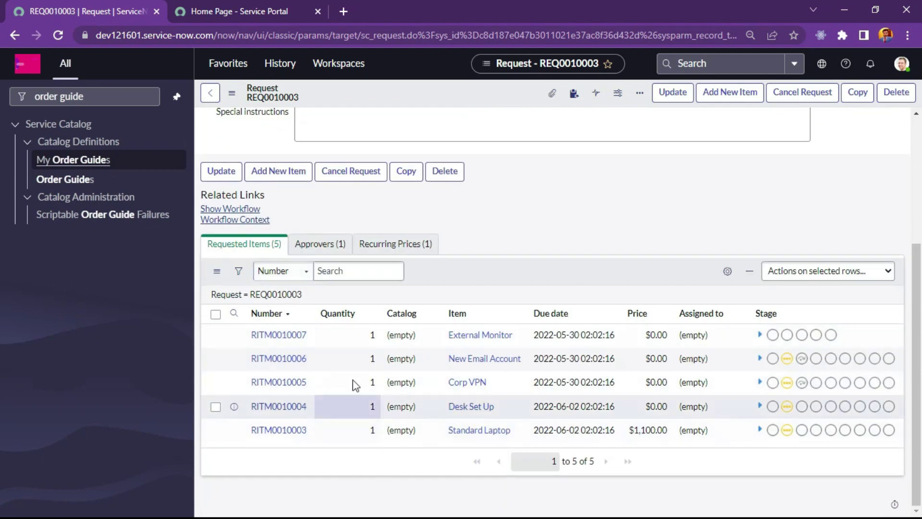
scroll(477, 292, up, 4)
scroll(440, 425, down, 4)
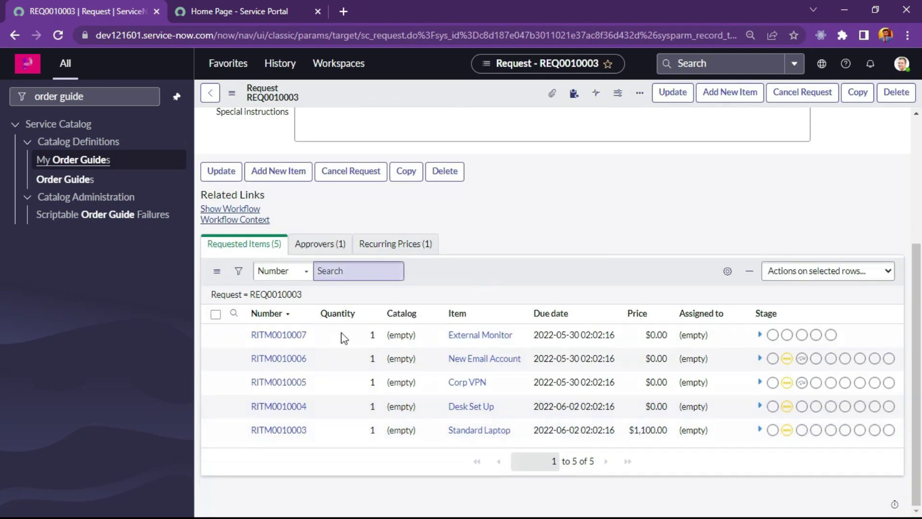
scroll(337, 354, up, 4)
click(359, 126)
double_click(358, 126)
scroll(551, 393, down, 4)
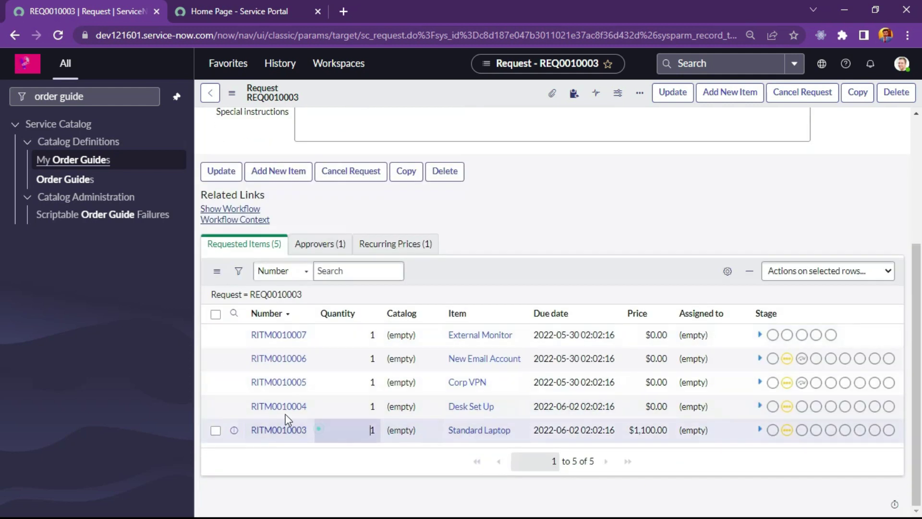
drag(318, 428, 246, 326)
click(447, 284)
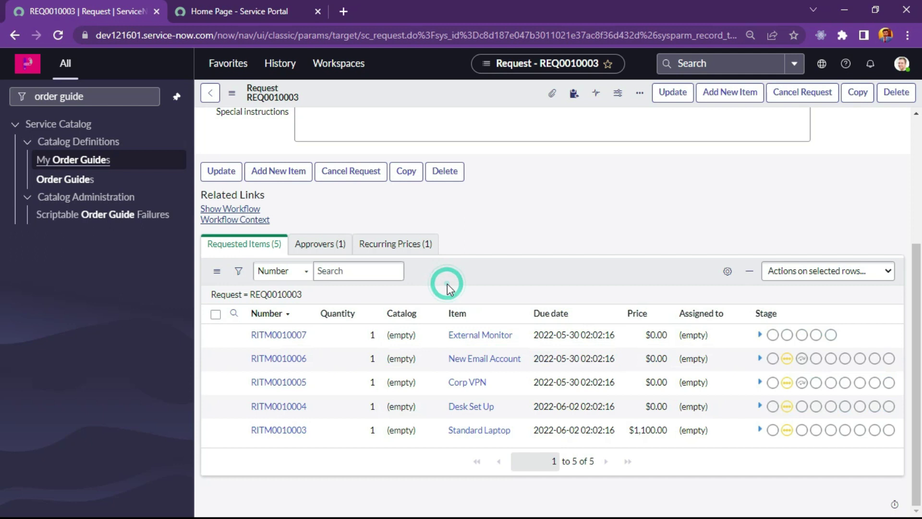
Step: Check the request's approvers and recurring prices, and return to its requested items
click(334, 246)
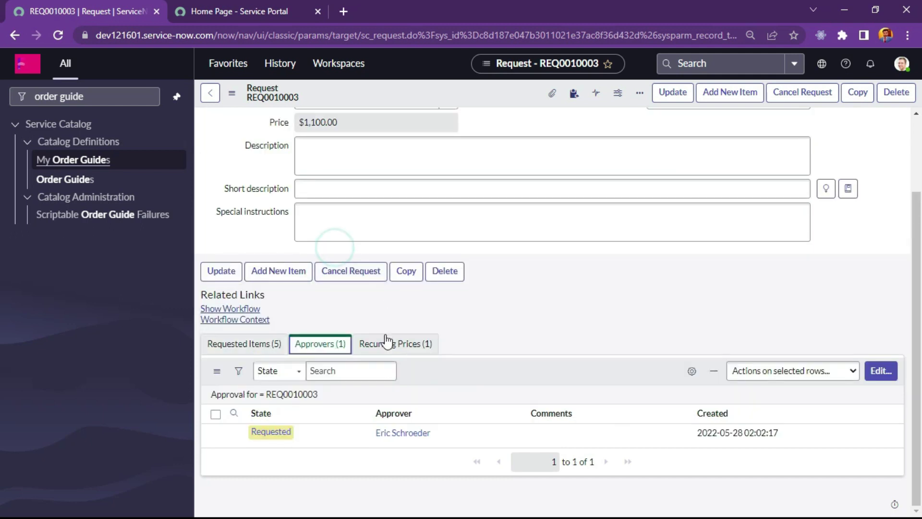
click(395, 343)
click(255, 345)
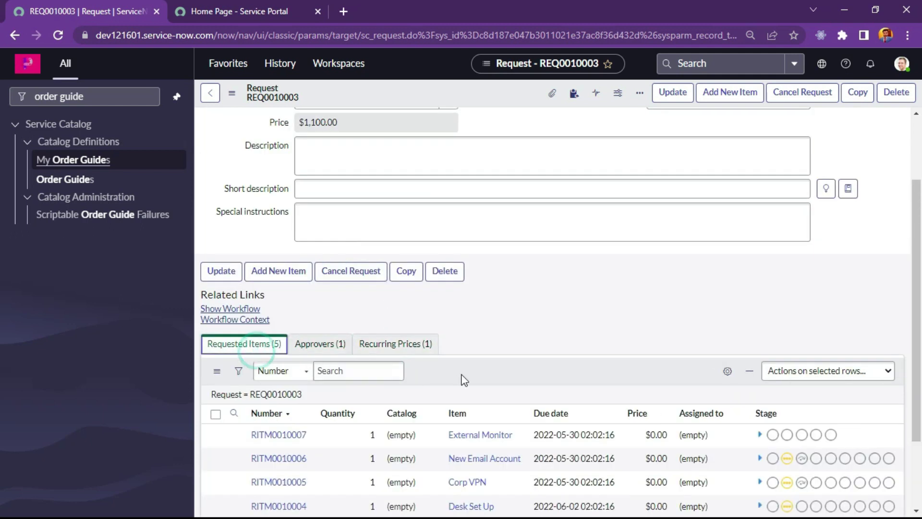
scroll(462, 373, down, 2)
scroll(494, 320, up, 5)
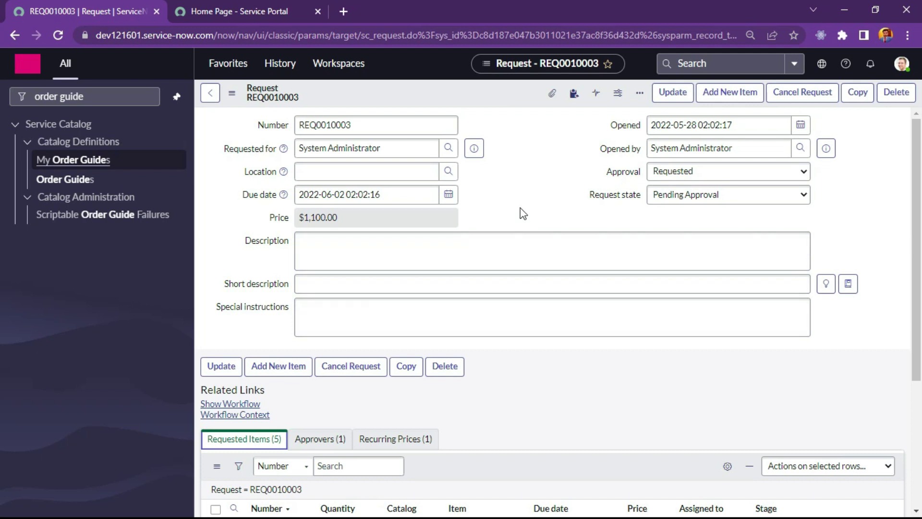
scroll(509, 369, down, 4)
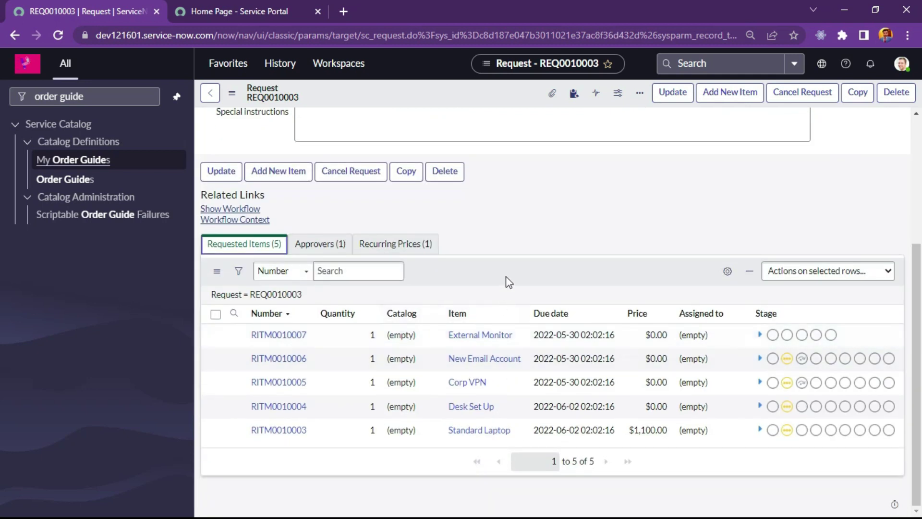
scroll(509, 282, up, 4)
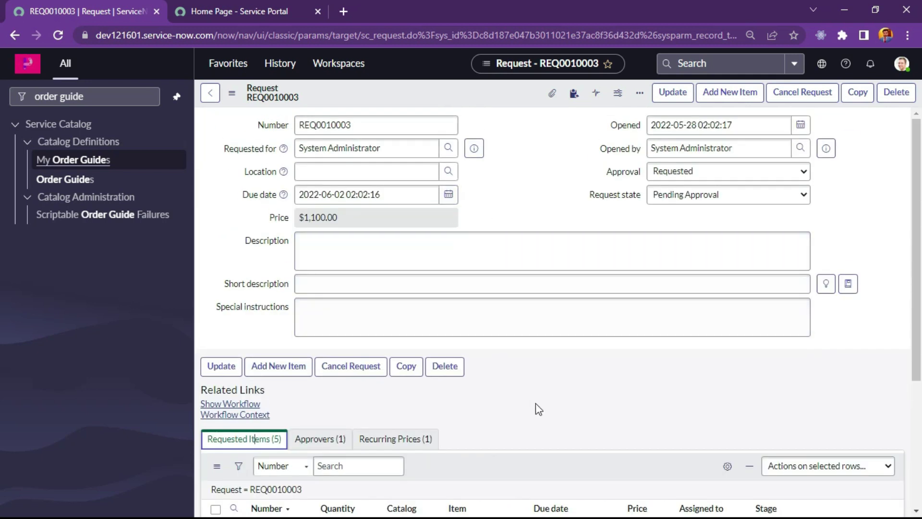
scroll(546, 402, down, 4)
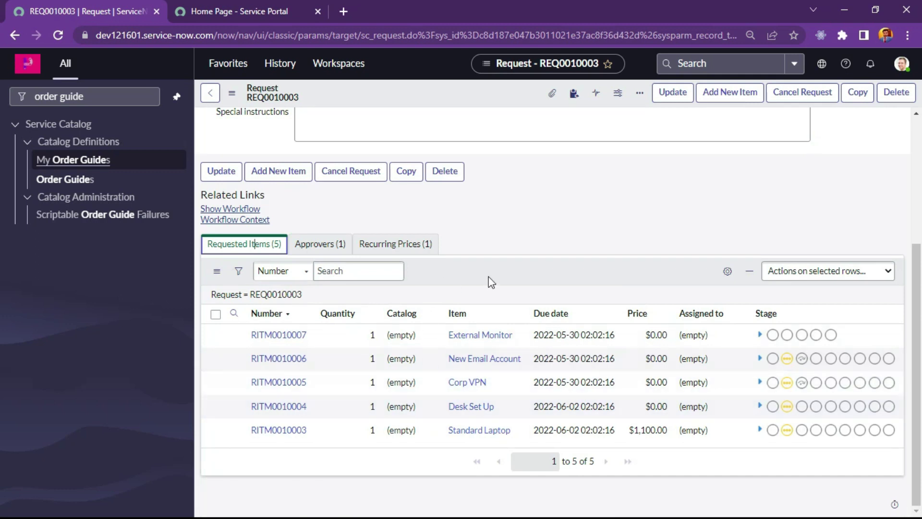
scroll(491, 283, up, 4)
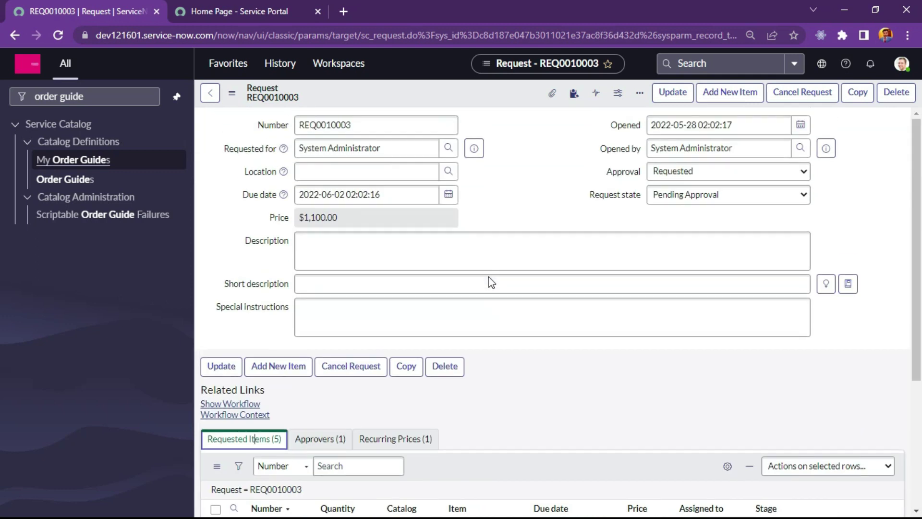
scroll(490, 289, down, 4)
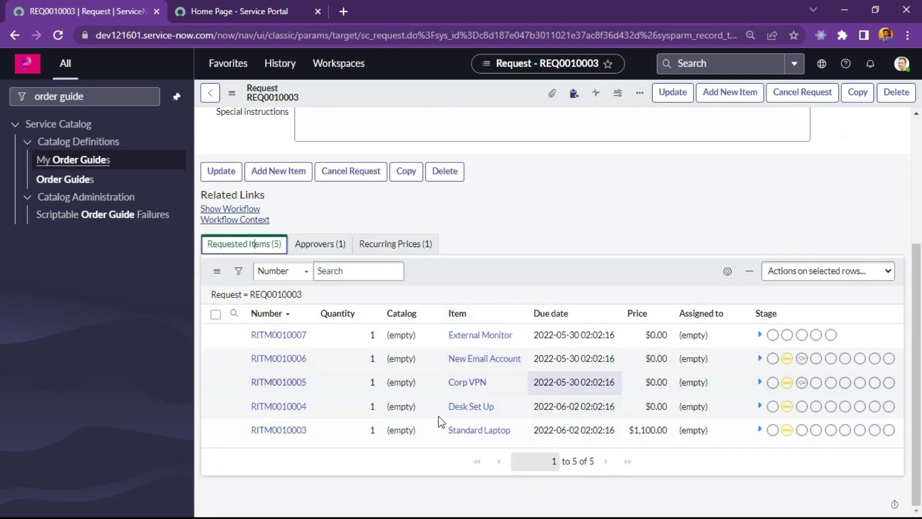
click(224, 8)
click(144, 4)
click(189, 7)
click(125, 8)
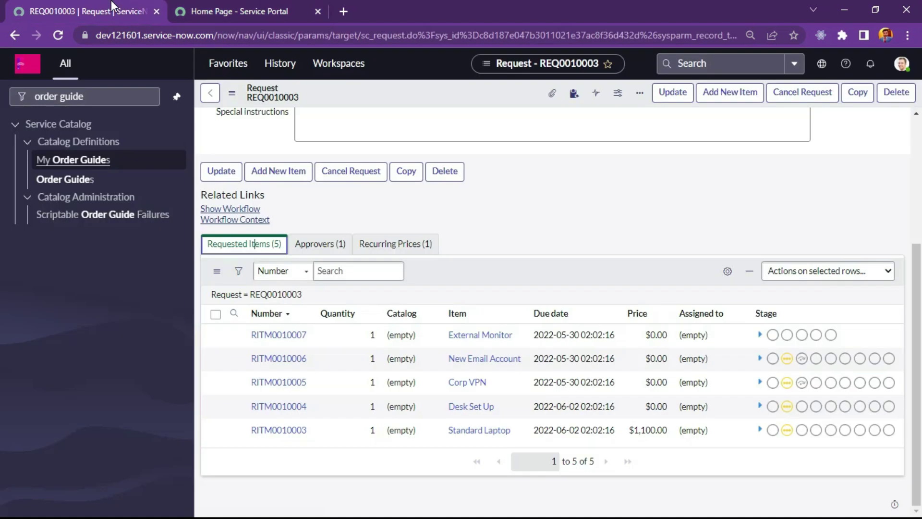
scroll(490, 430, up, 4)
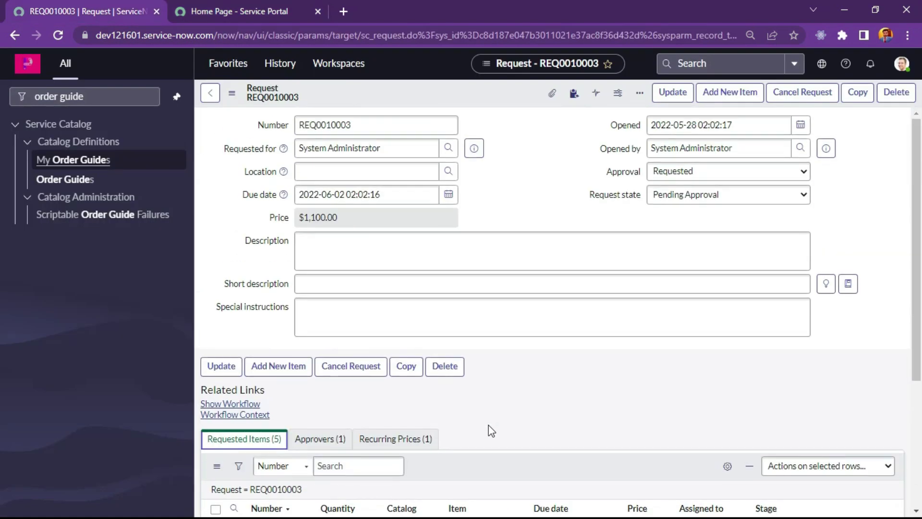